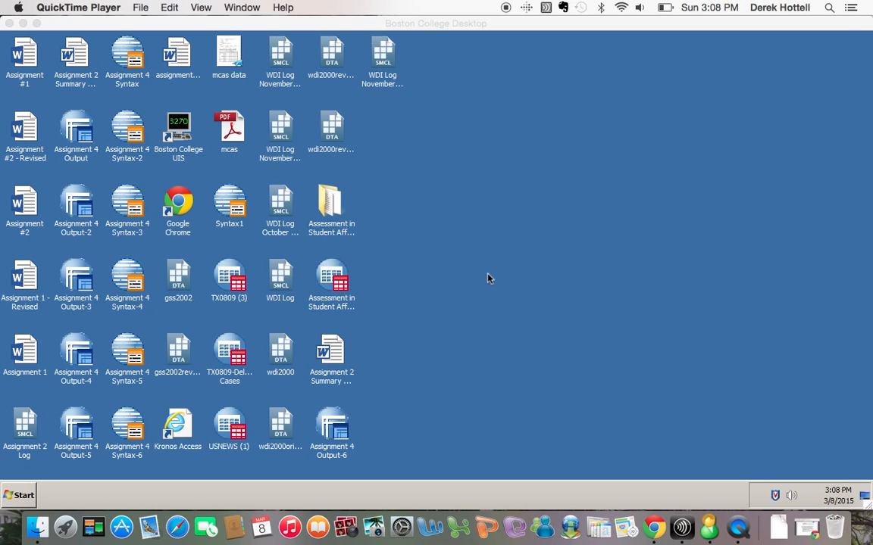
# Open 'Dataset for First Homework Assignment' from the Assessment in Student Affairs folder.
pyautogui.click(450, 208)
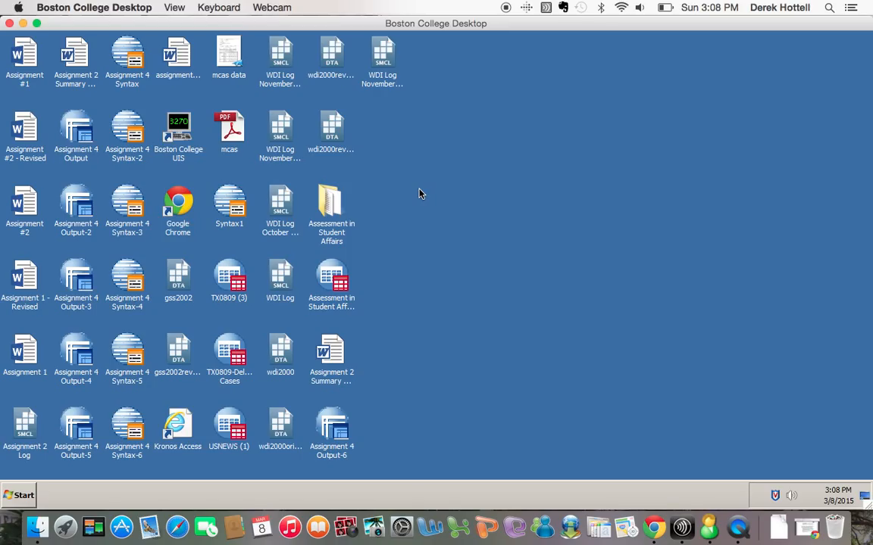
pyautogui.click(338, 208)
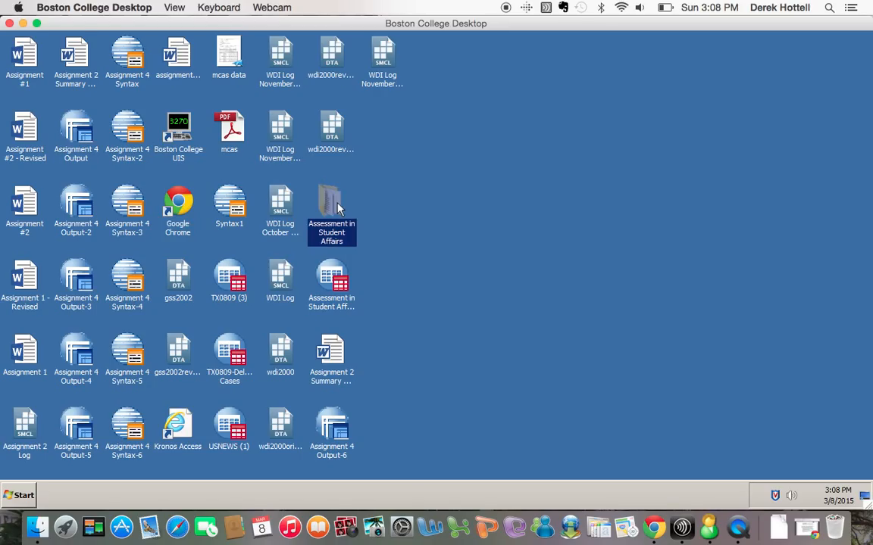
pyautogui.doubleClick(338, 209)
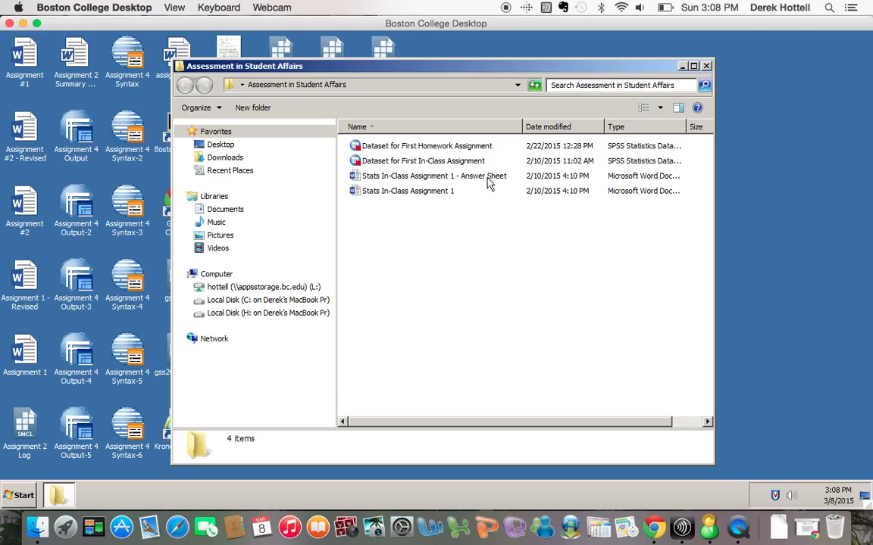
pyautogui.doubleClick(458, 148)
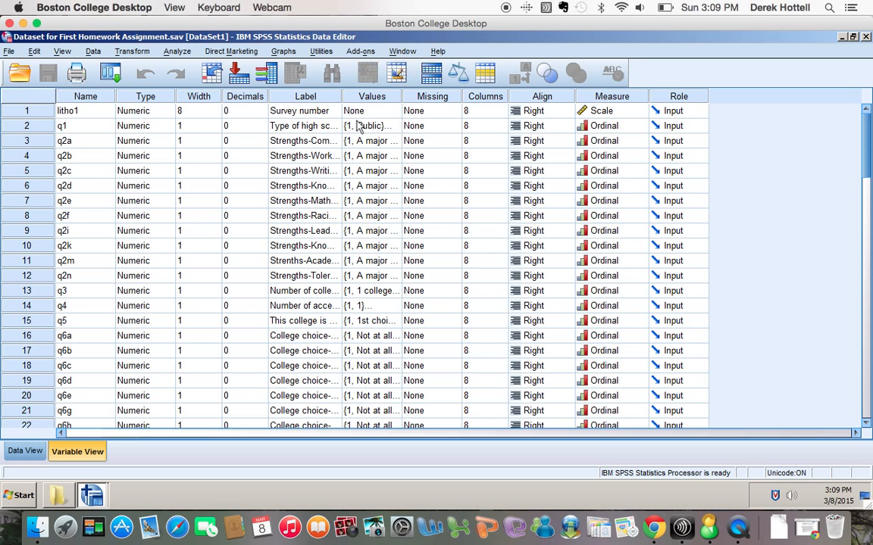
# Choose a Simple Scatter chart from Graphs > Legacy Dialogs > Scatter/Dot.
pyautogui.click(286, 54)
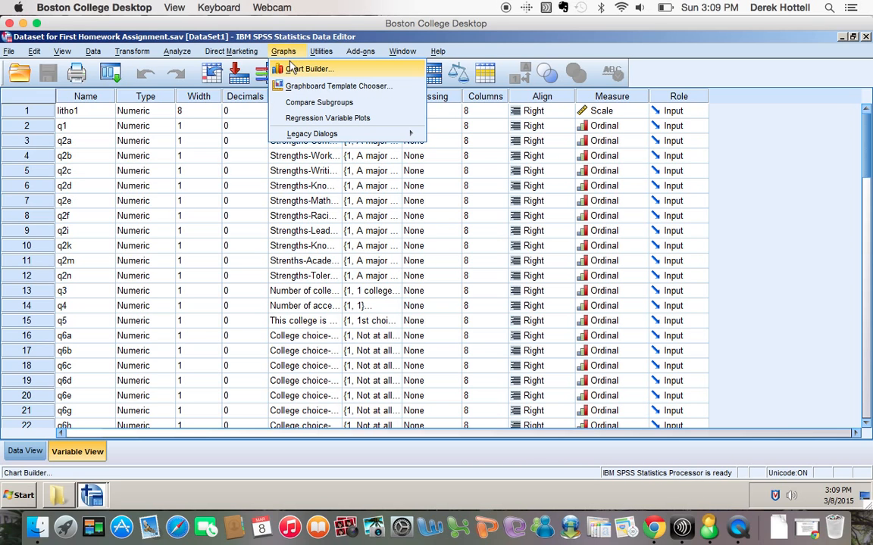
pyautogui.moveTo(296, 137)
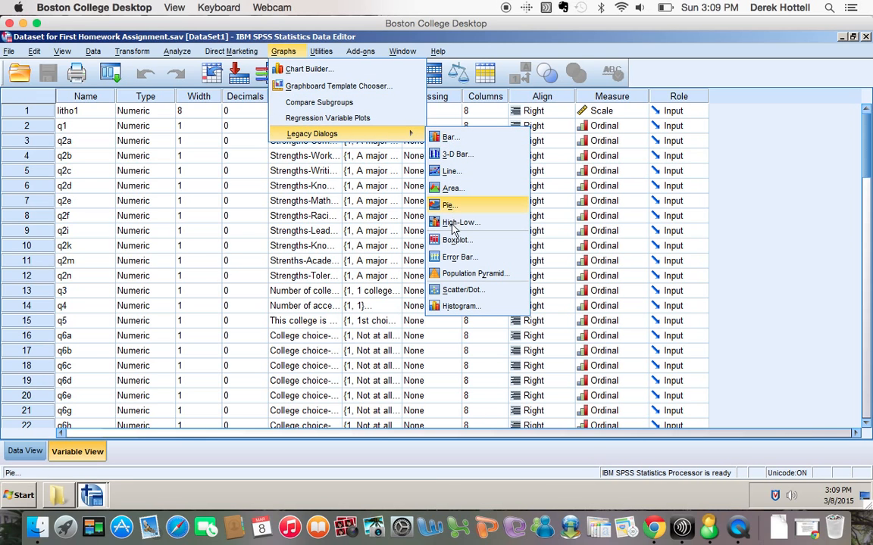
pyautogui.click(455, 294)
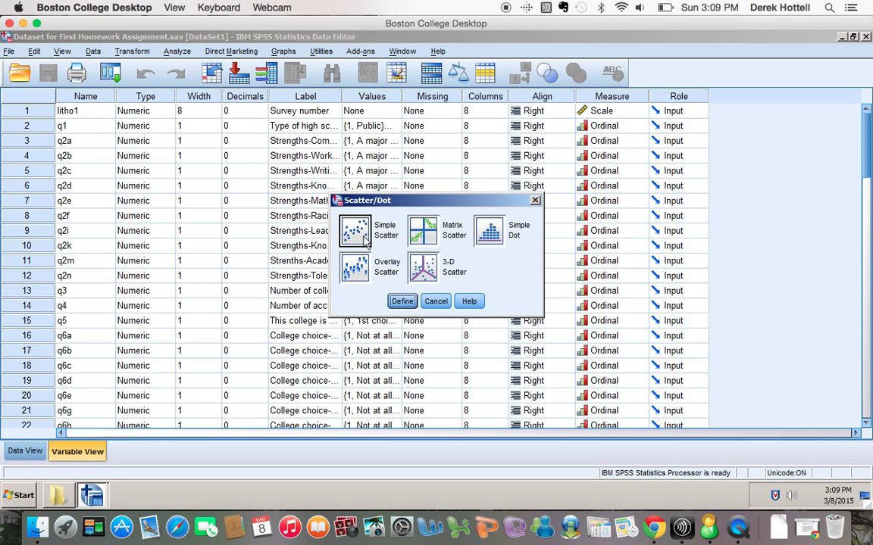
pyautogui.moveTo(394, 203); pyautogui.dragTo(401, 155)
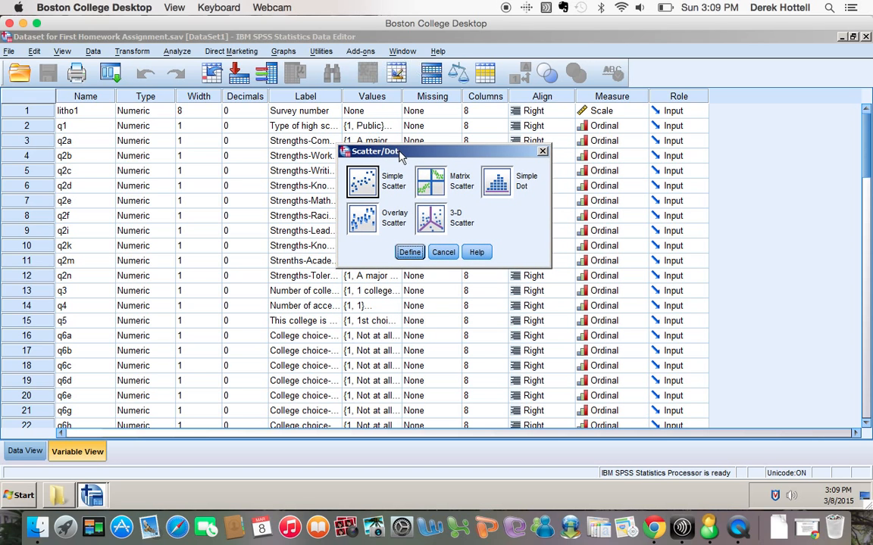
pyautogui.click(409, 253)
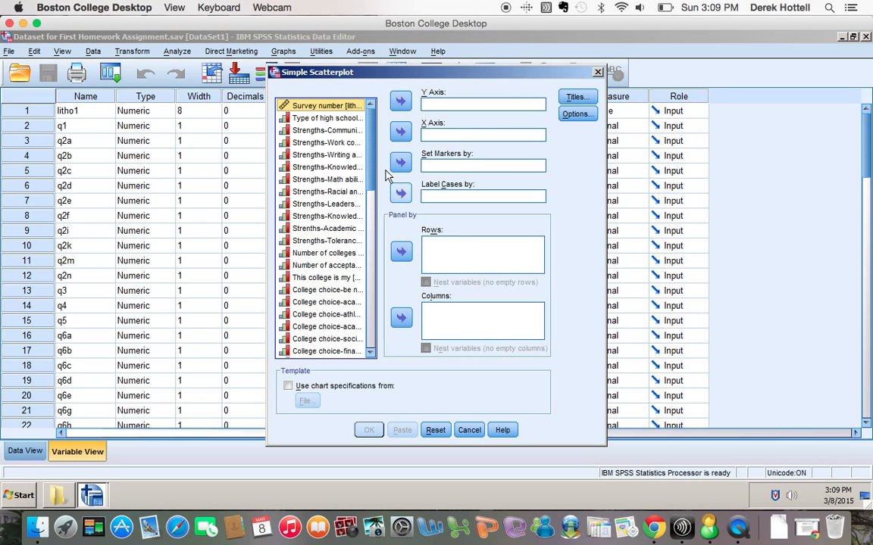
# Put Race-recoded on the X axis and Thinks will-Join cultural diversity on the Y axis.
pyautogui.moveTo(371, 181); pyautogui.dragTo(368, 331)
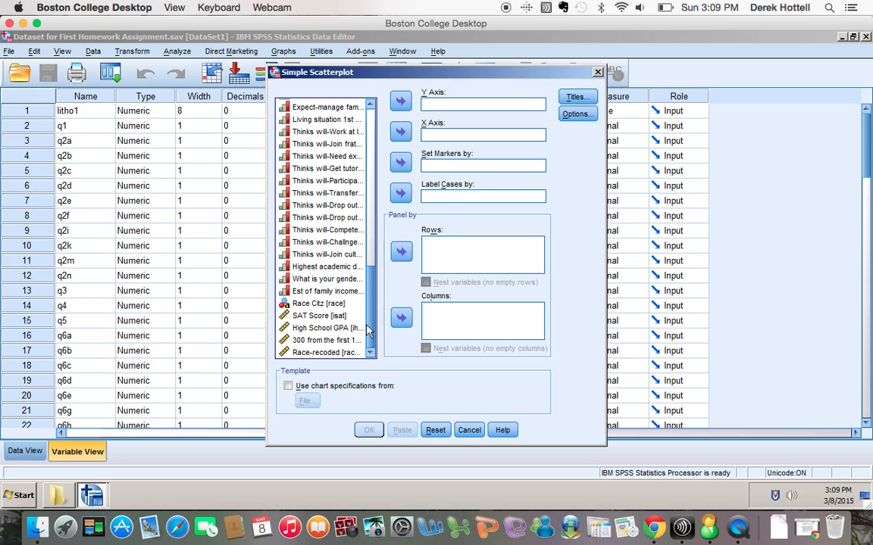
pyautogui.click(337, 352)
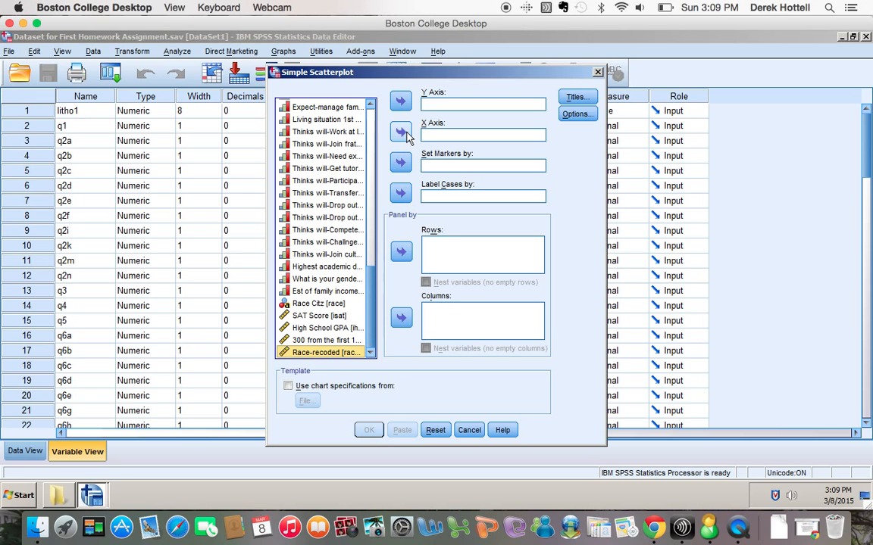
pyautogui.click(400, 133)
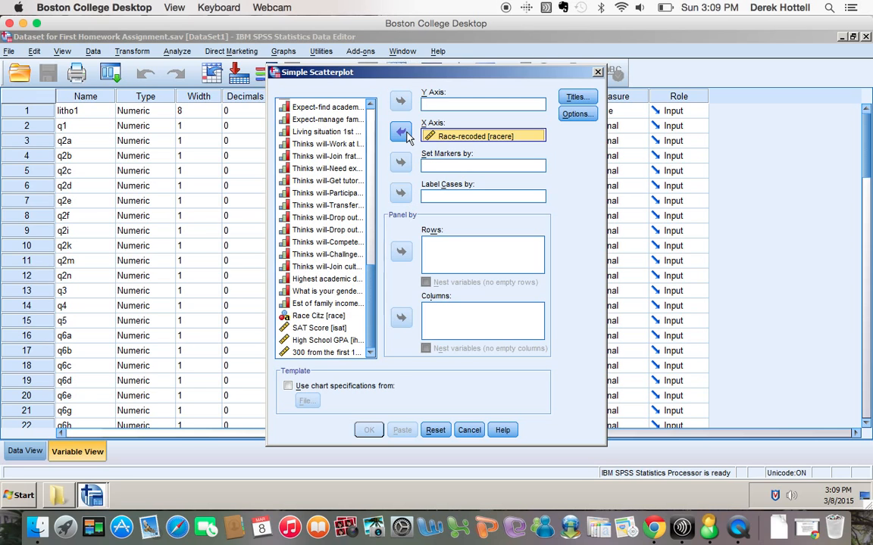
pyautogui.click(347, 268)
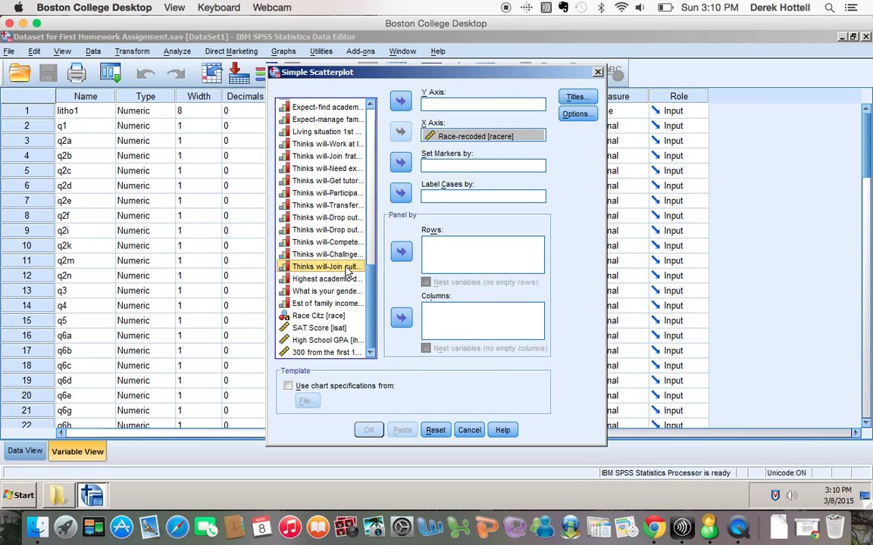
pyautogui.click(399, 104)
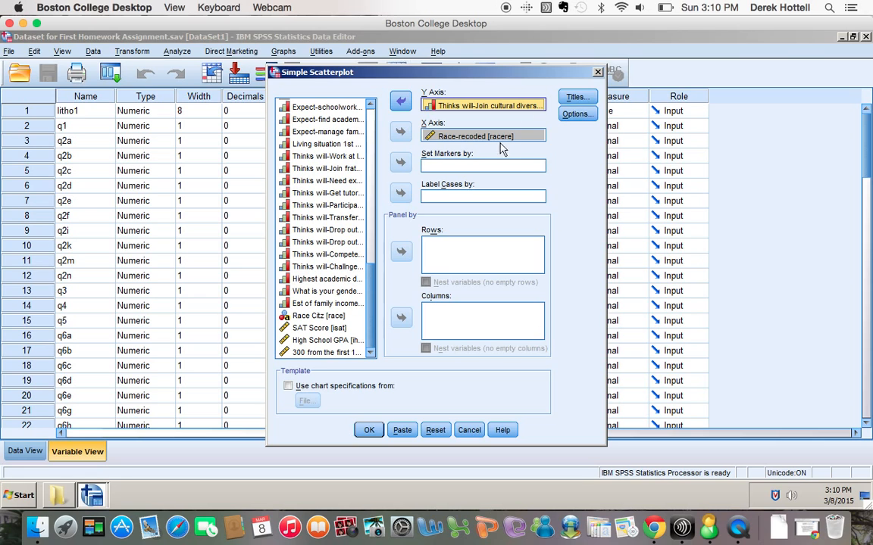
# Generate the cultural diversity by Race-recoded scatterplot and select it in the Output Viewer.
pyautogui.click(371, 430)
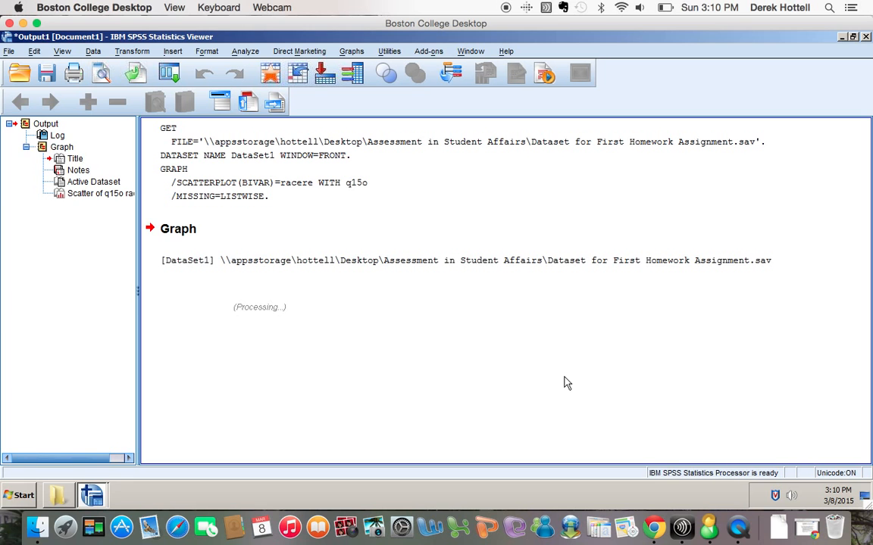
pyautogui.scroll(-5, 565, 384)
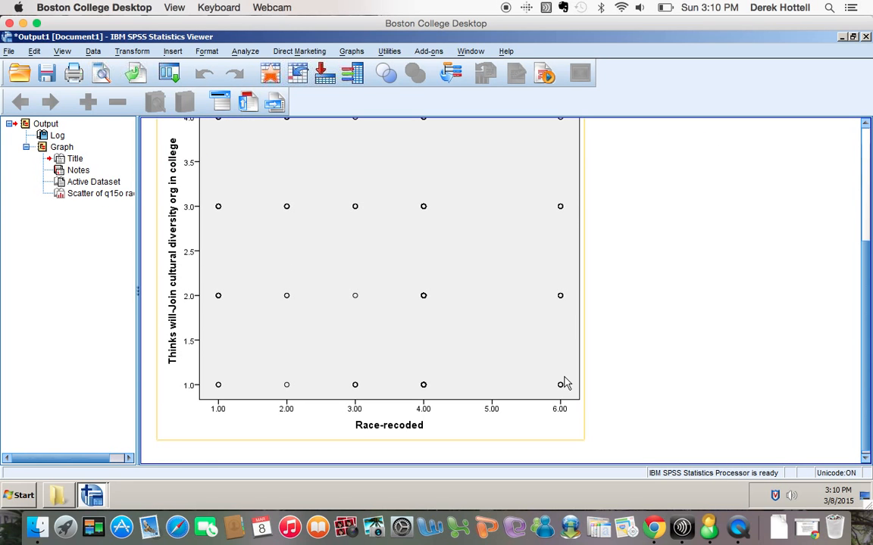
pyautogui.scroll(3, 565, 384)
pyautogui.scroll(-2, 564, 384)
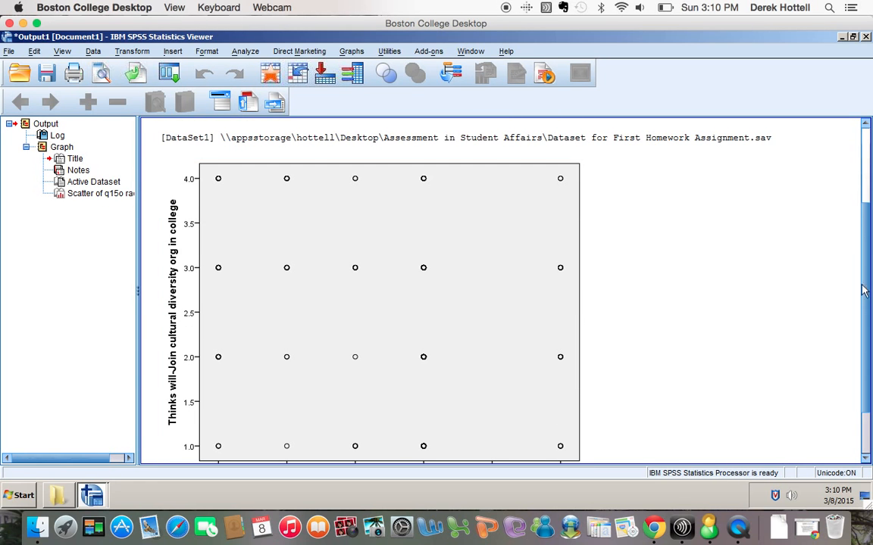
pyautogui.moveTo(865, 290); pyautogui.dragTo(866, 314)
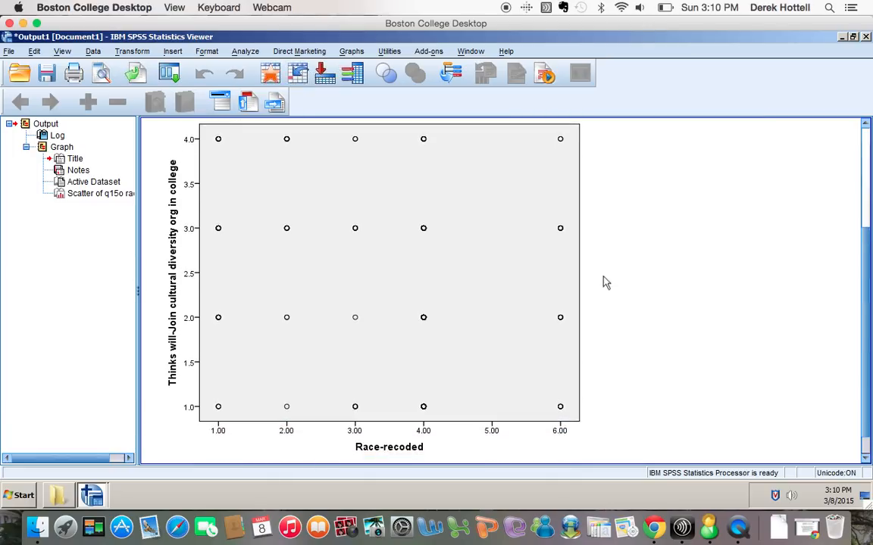
pyautogui.click(277, 203)
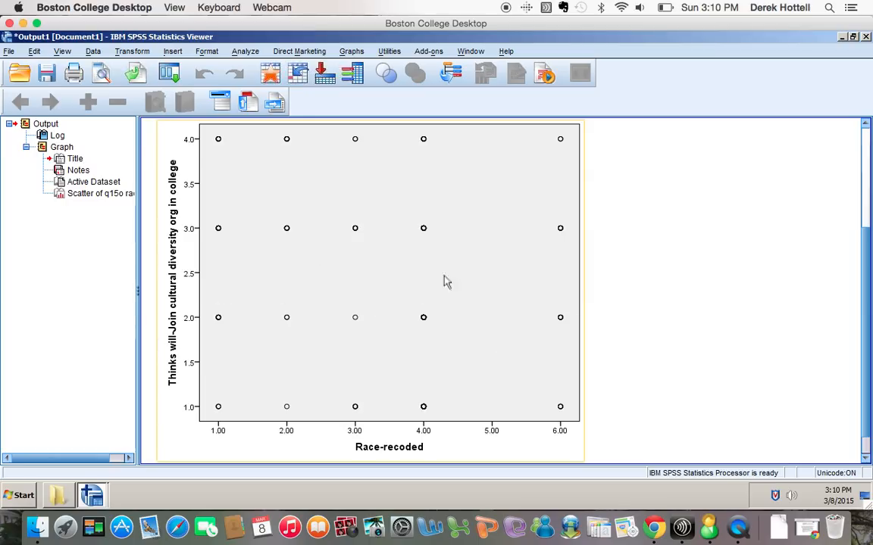
pyautogui.click(598, 292)
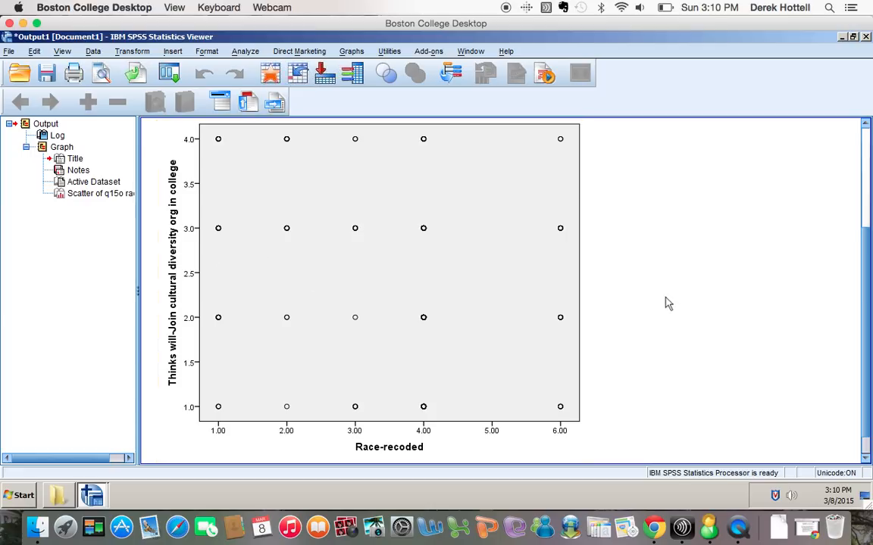
pyautogui.click(512, 365)
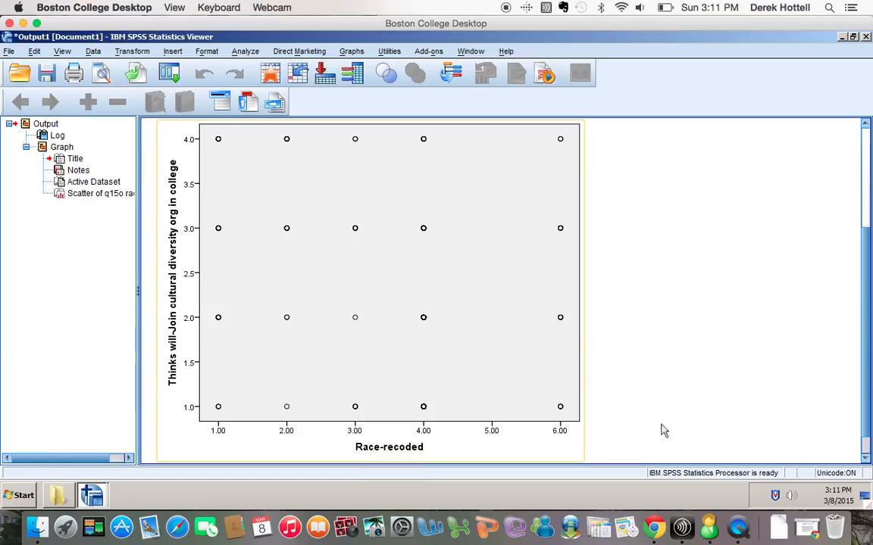
# Switch back to the homework dataset's Data Editor via the Window menu, then open Analyze.
pyautogui.click(691, 449)
pyautogui.scroll(-2, 691, 330)
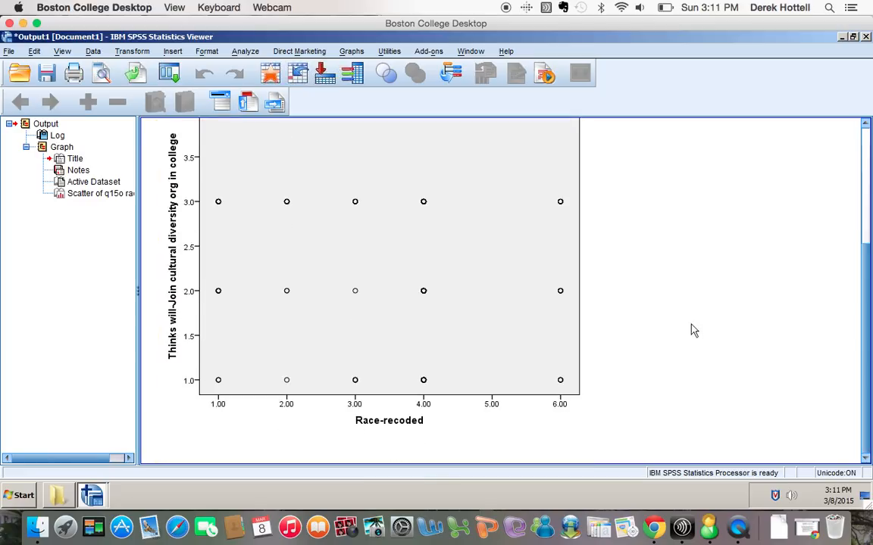
pyautogui.click(247, 53)
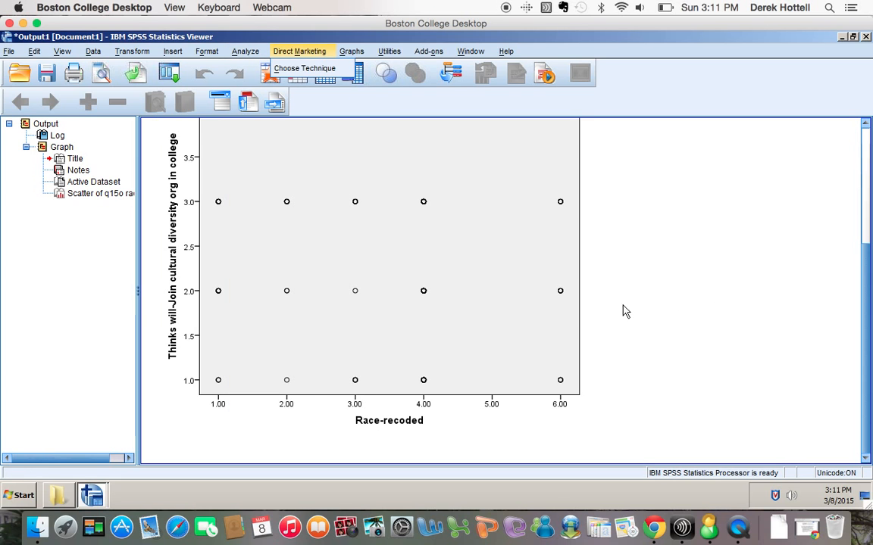
pyautogui.click(94, 494)
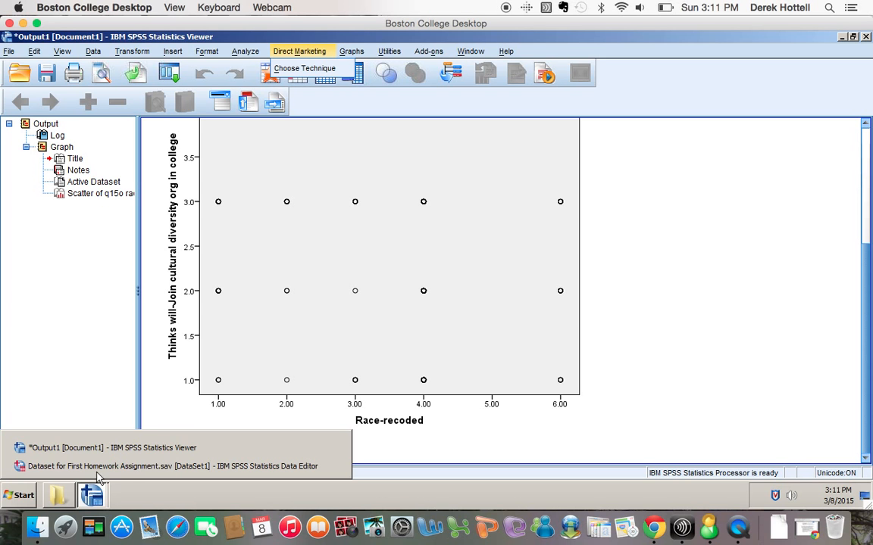
pyautogui.click(97, 467)
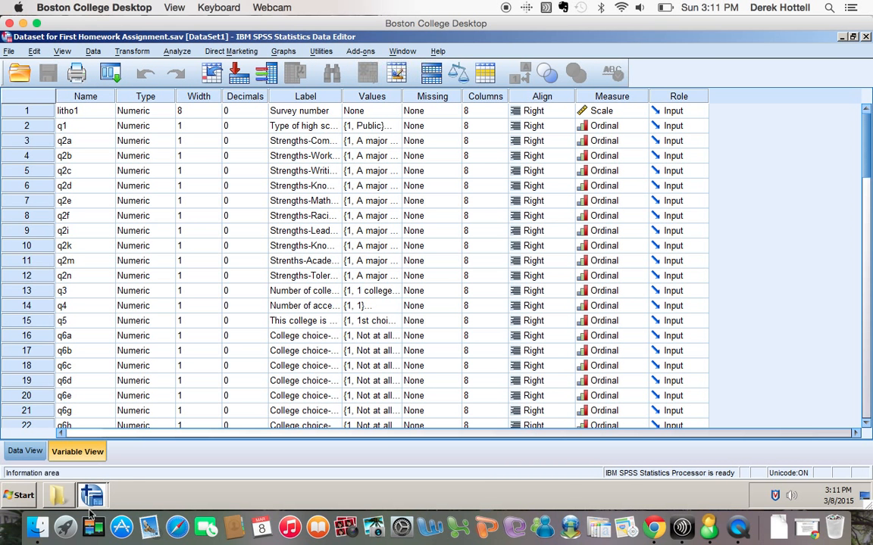
pyautogui.click(94, 495)
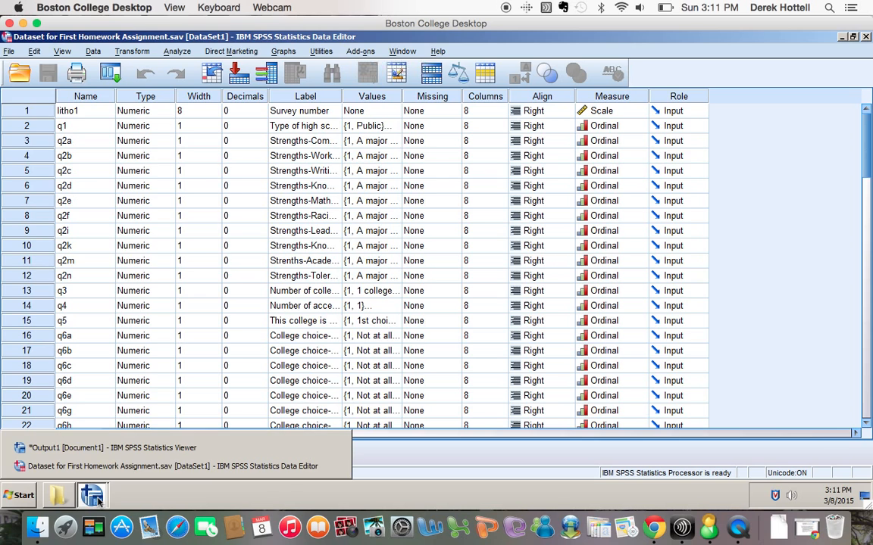
pyautogui.click(402, 52)
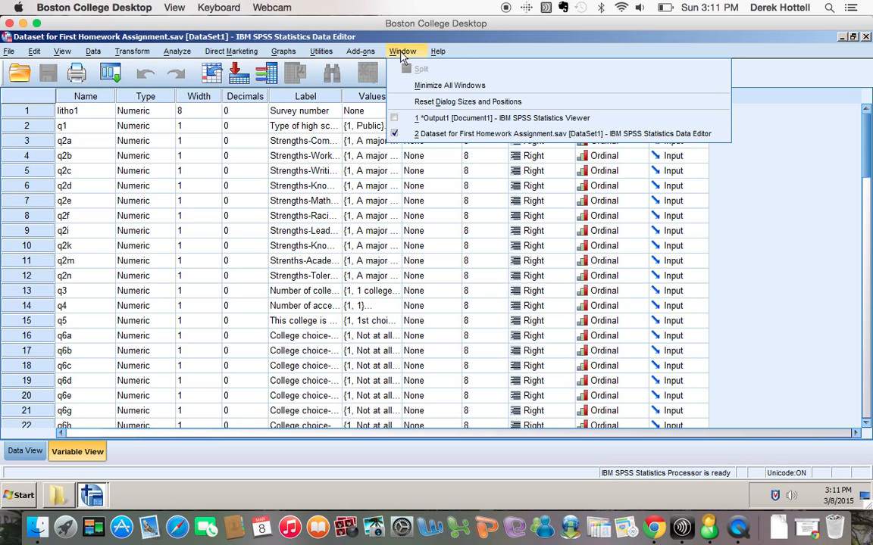
pyautogui.click(409, 133)
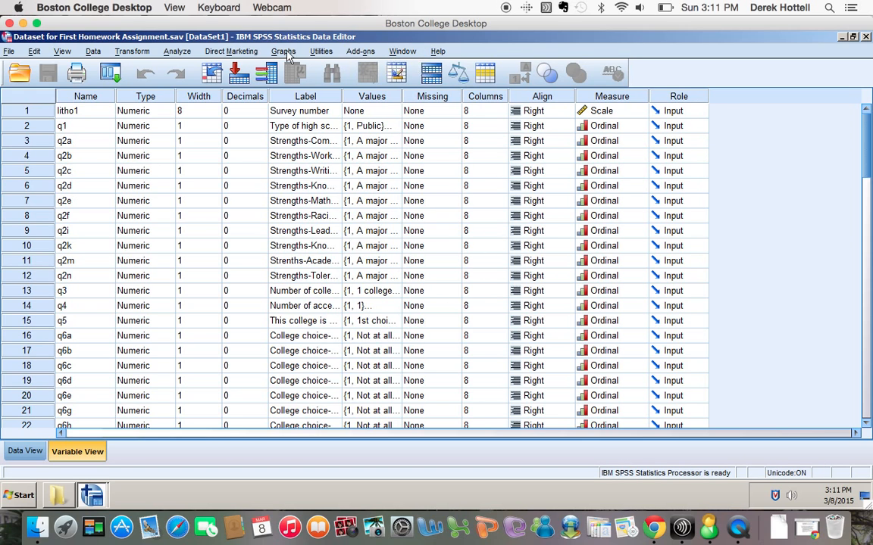
pyautogui.click(176, 52)
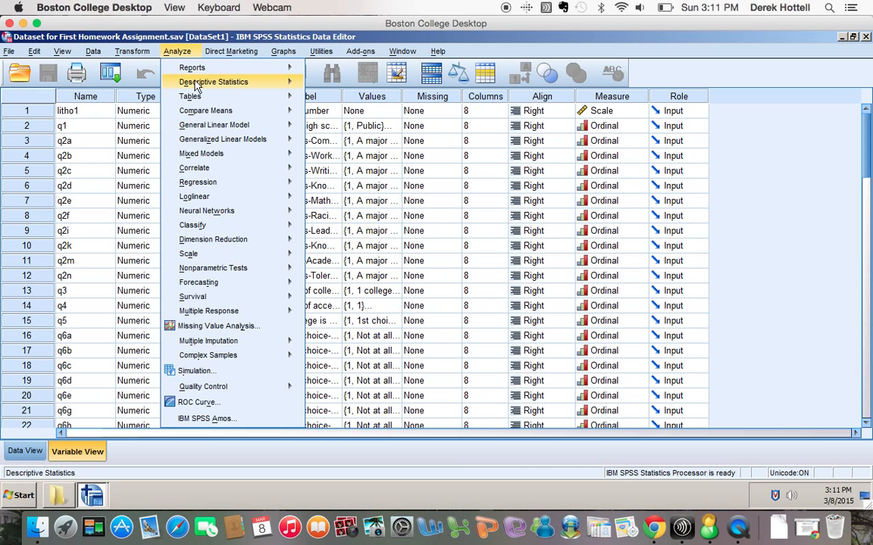
# Start Frequencies with Race-recoded and the cultural diversity org question as variables.
pyautogui.moveTo(195, 86)
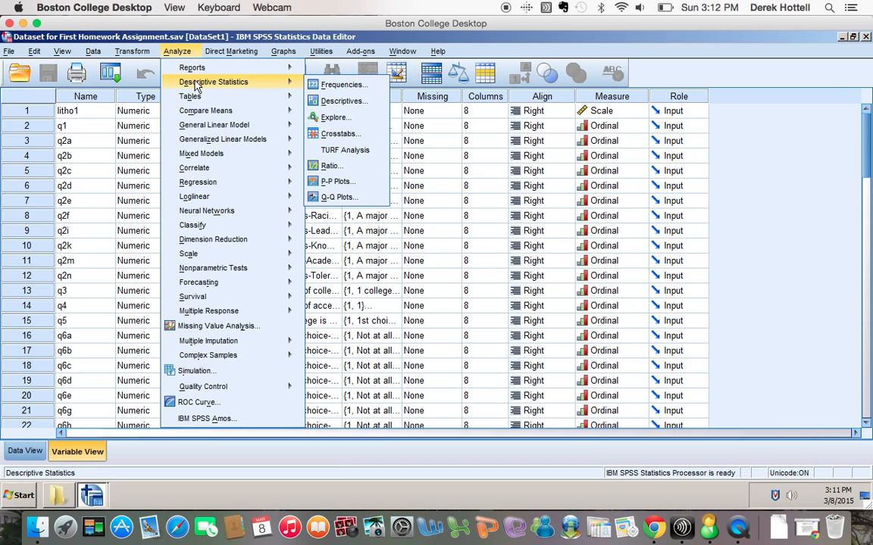
pyautogui.click(311, 85)
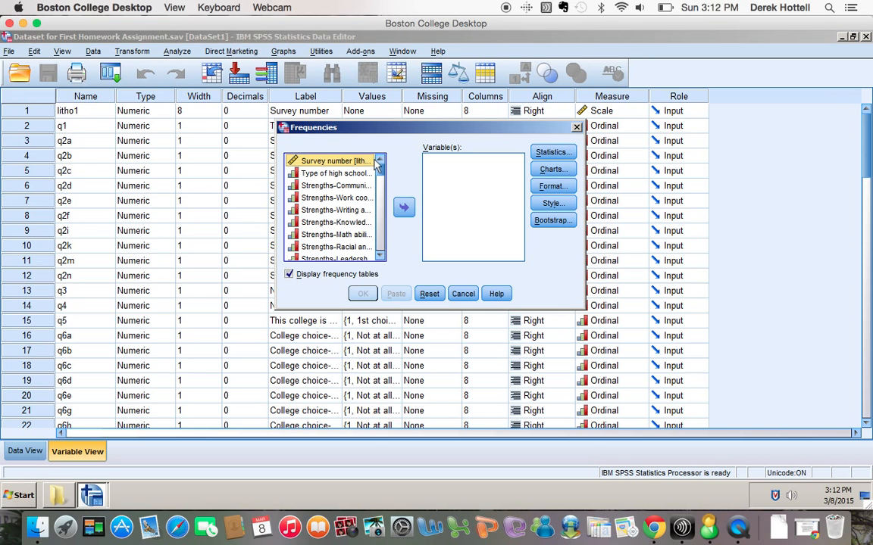
pyautogui.moveTo(381, 198); pyautogui.dragTo(384, 258)
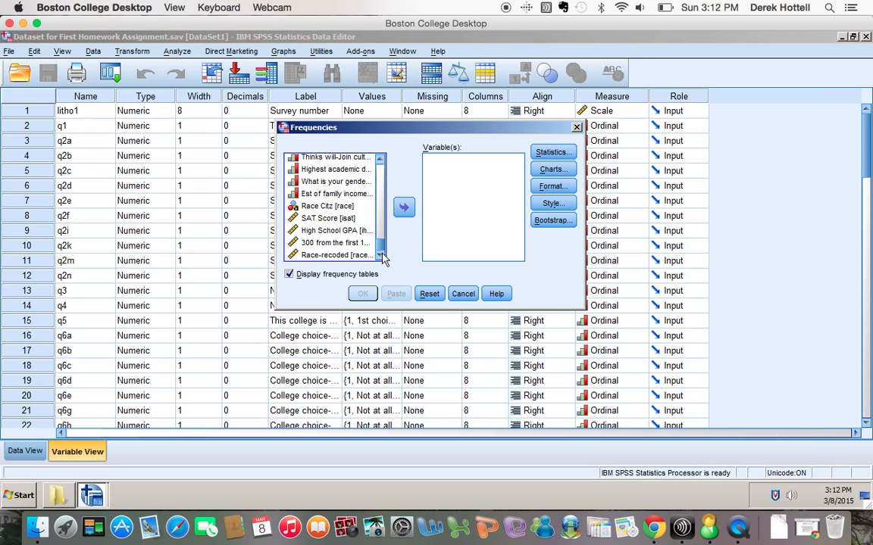
pyautogui.click(337, 254)
pyautogui.click(404, 208)
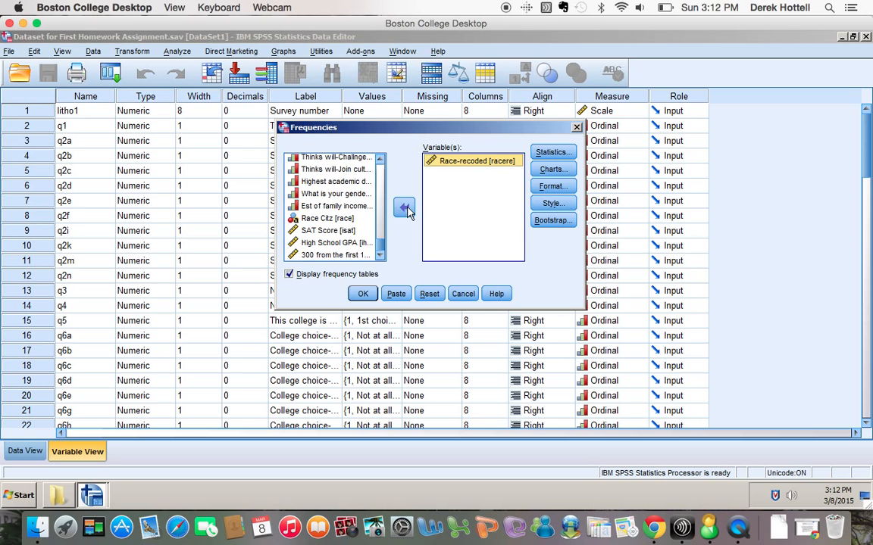
pyautogui.click(333, 169)
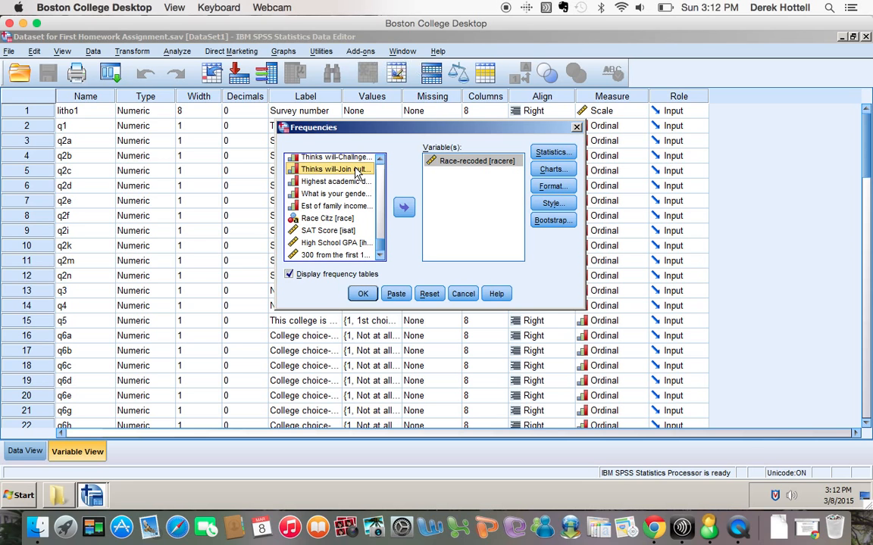
pyautogui.click(402, 209)
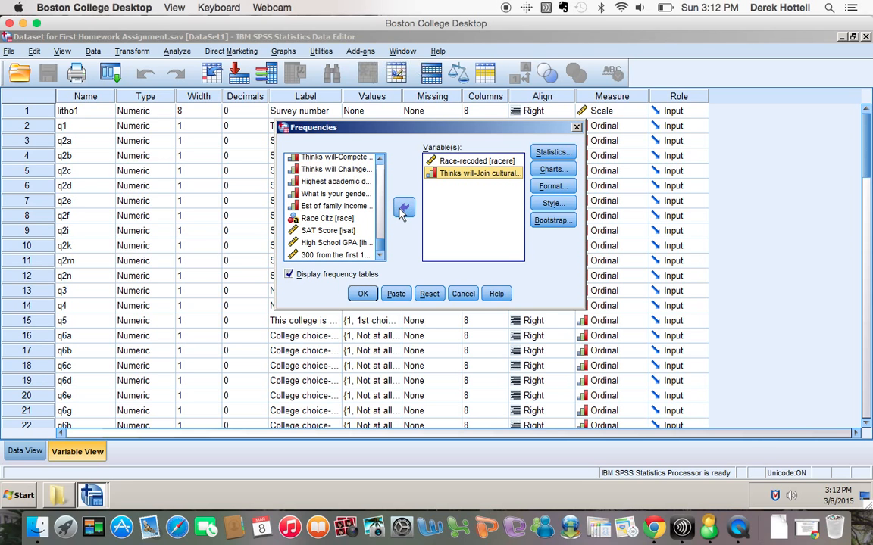
# Review the Statistics options unchanged and paste the FREQUENCIES syntax into a syntax window.
pyautogui.click(554, 153)
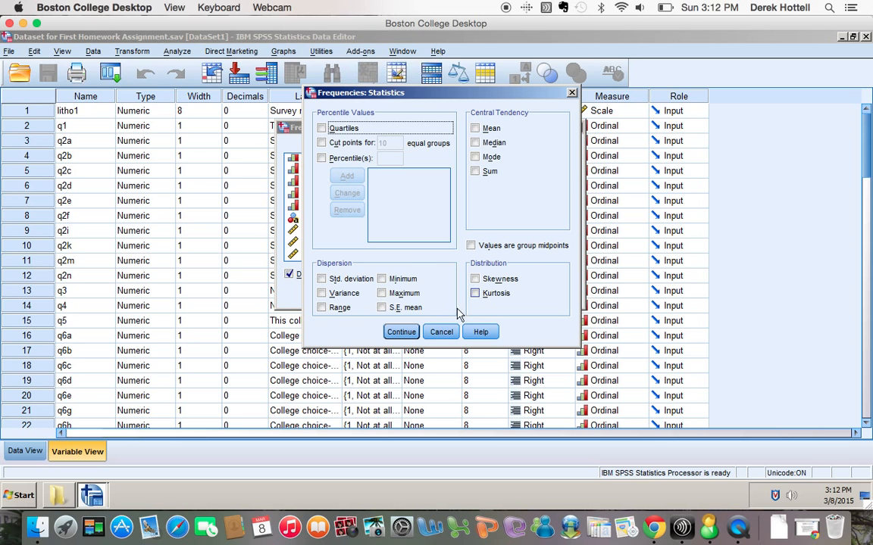
pyautogui.click(442, 334)
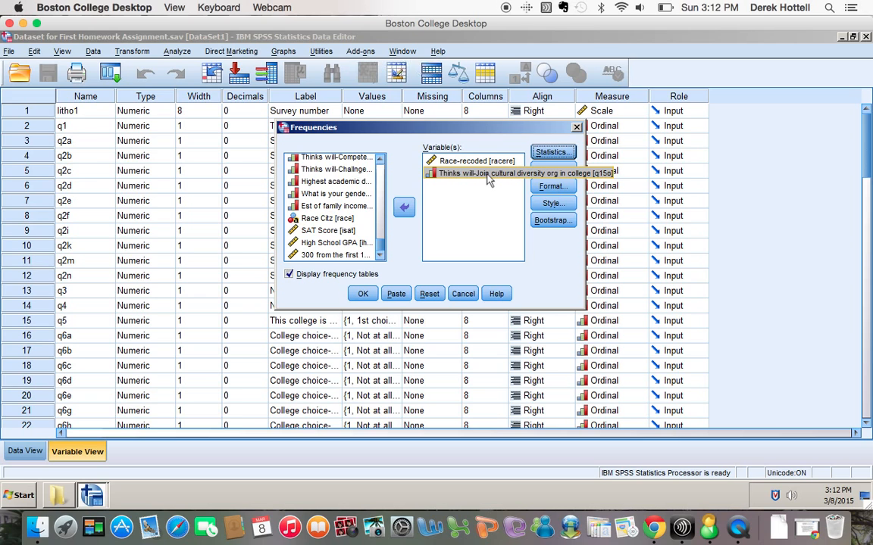
pyautogui.click(552, 151)
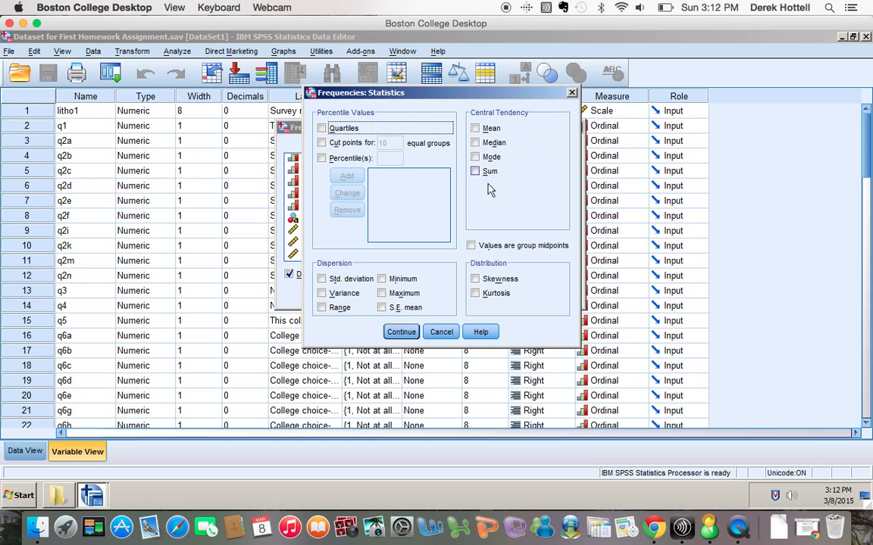
pyautogui.click(400, 333)
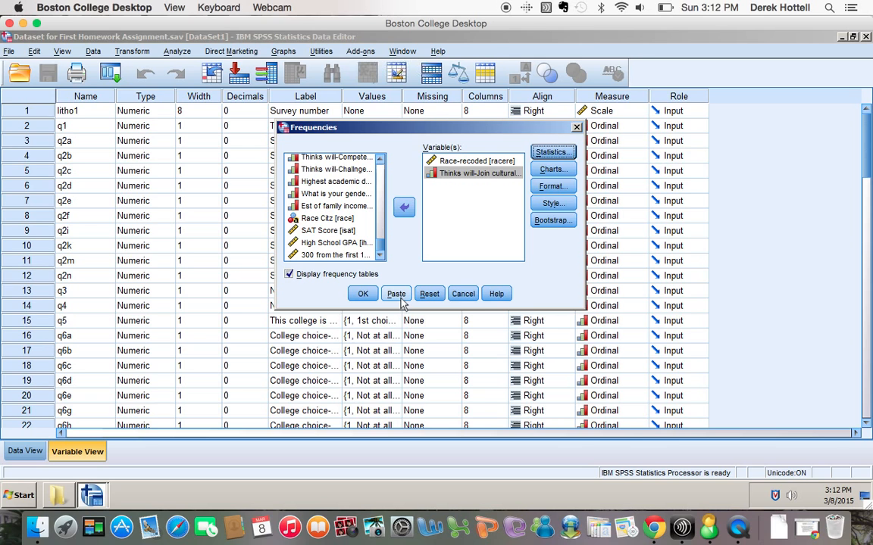
pyautogui.click(397, 294)
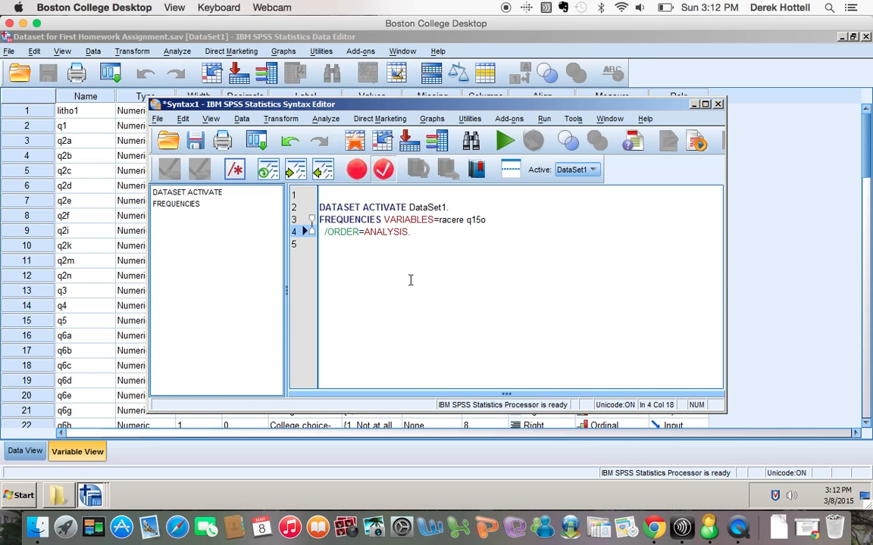
# Select and run the FREQUENCIES command for racere and q15o.
pyautogui.moveTo(417, 233); pyautogui.dragTo(303, 218)
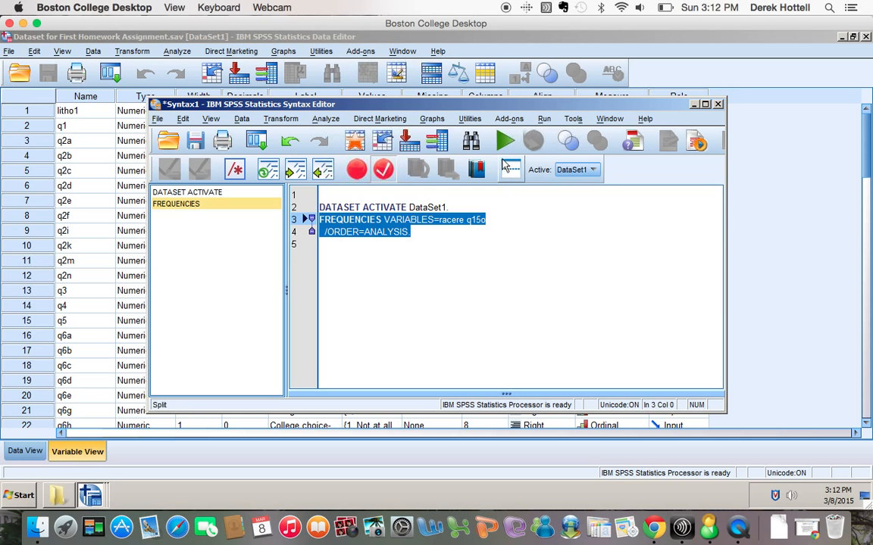
pyautogui.click(506, 143)
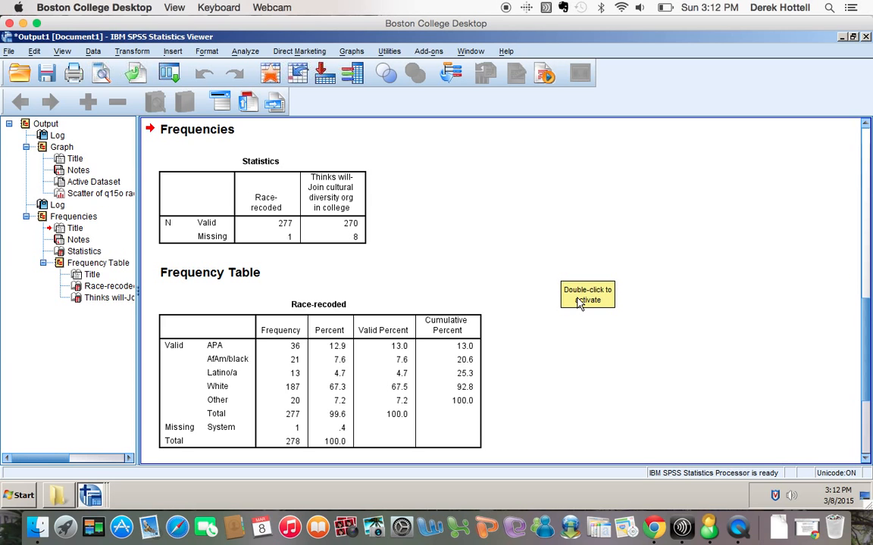
pyautogui.scroll(-3, 580, 303)
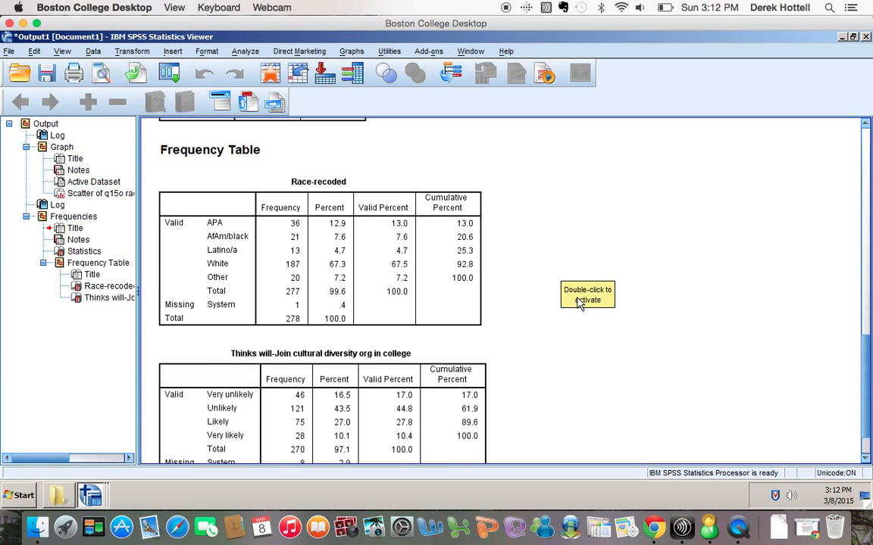
pyautogui.click(415, 245)
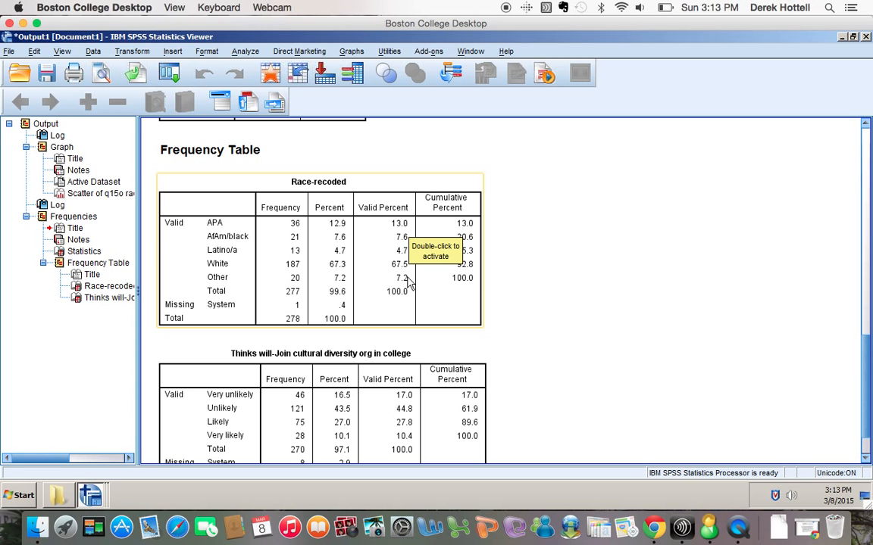
pyautogui.scroll(-2, 595, 358)
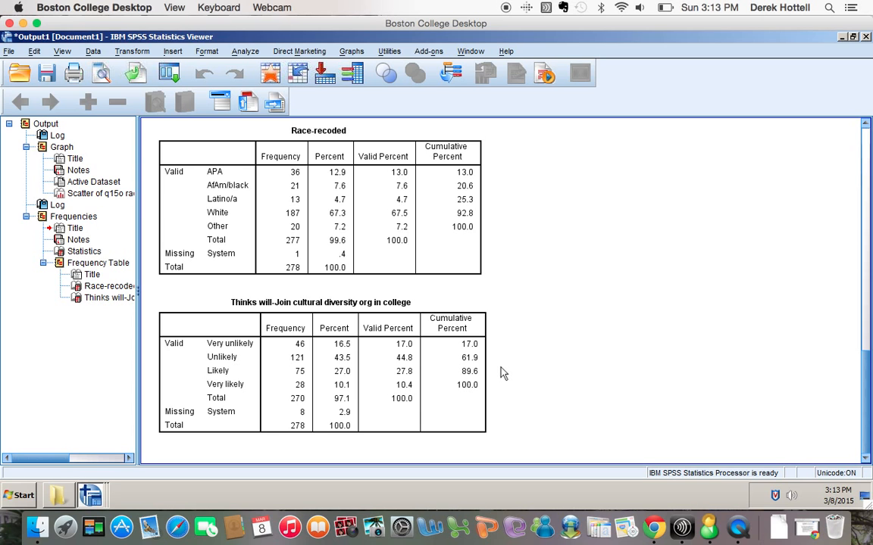
pyautogui.click(368, 383)
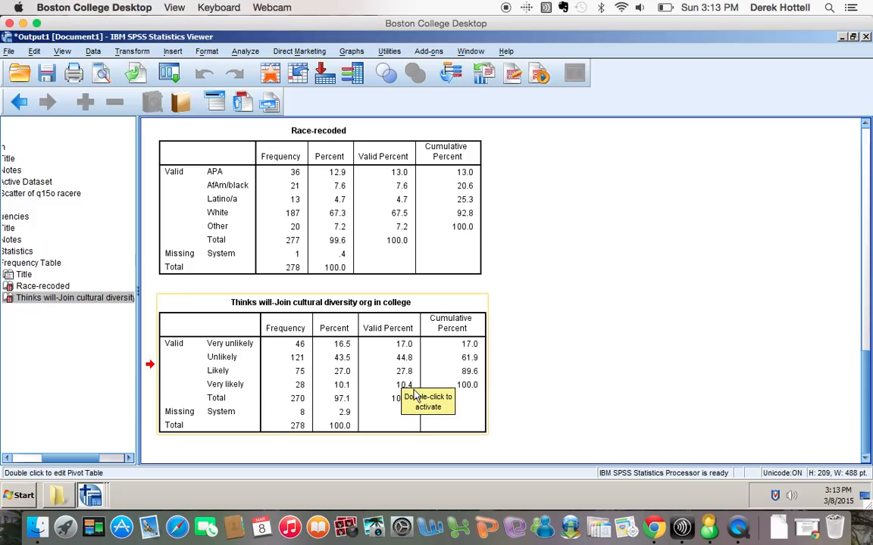
pyautogui.click(547, 386)
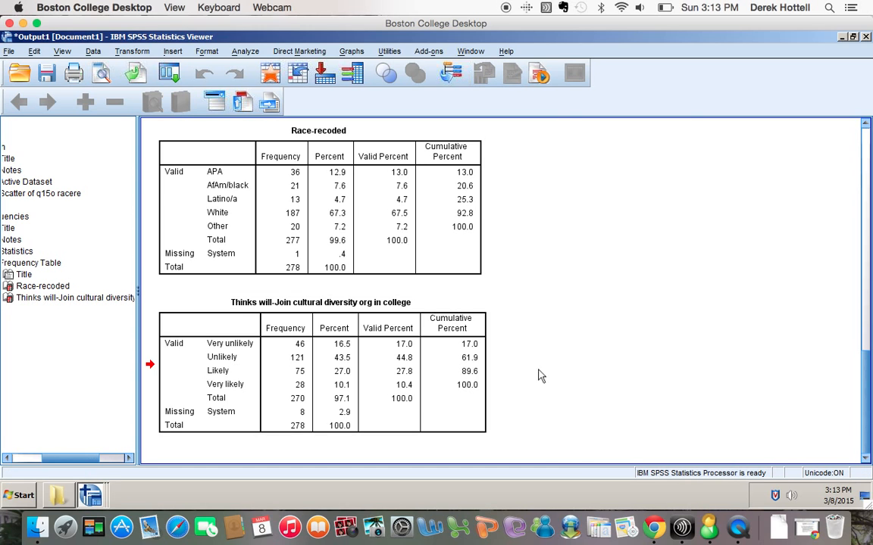
pyautogui.click(422, 346)
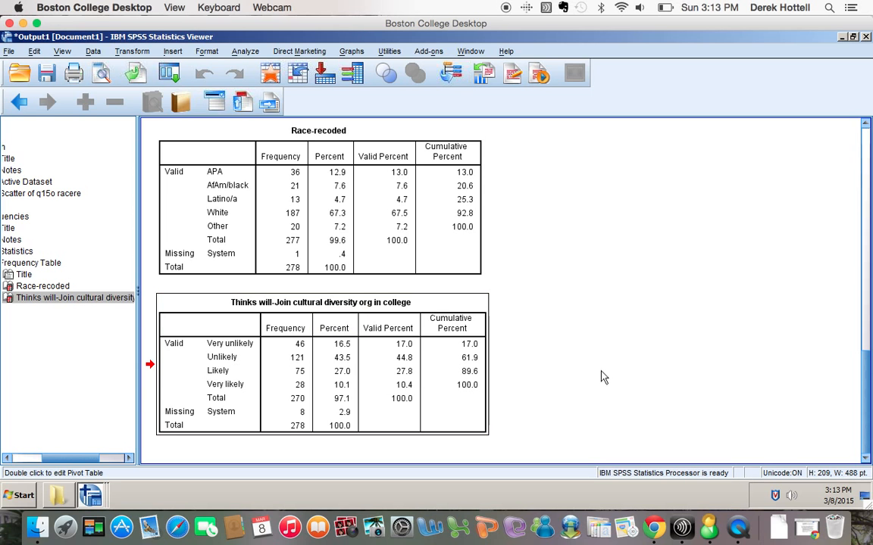
# Start Crosstabs with the diversity question as rows and Race-recoded as columns.
pyautogui.click(240, 52)
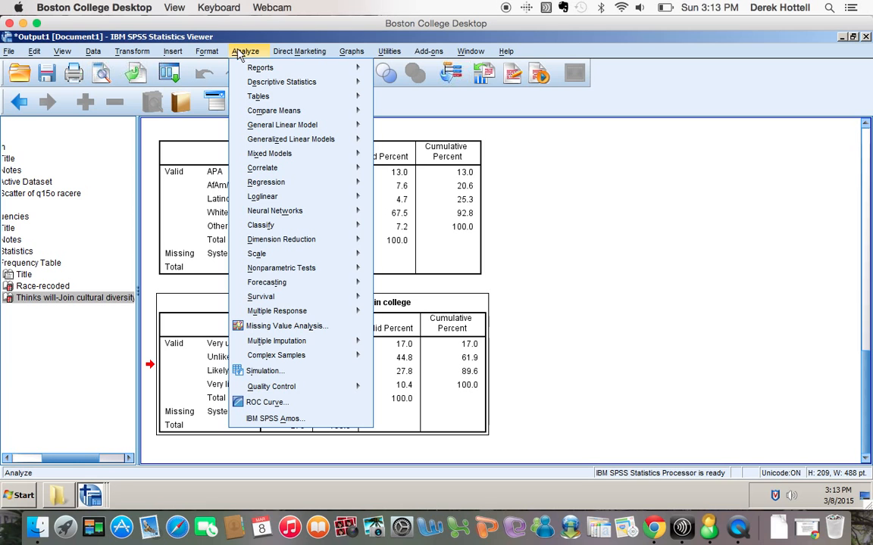
pyautogui.moveTo(268, 195)
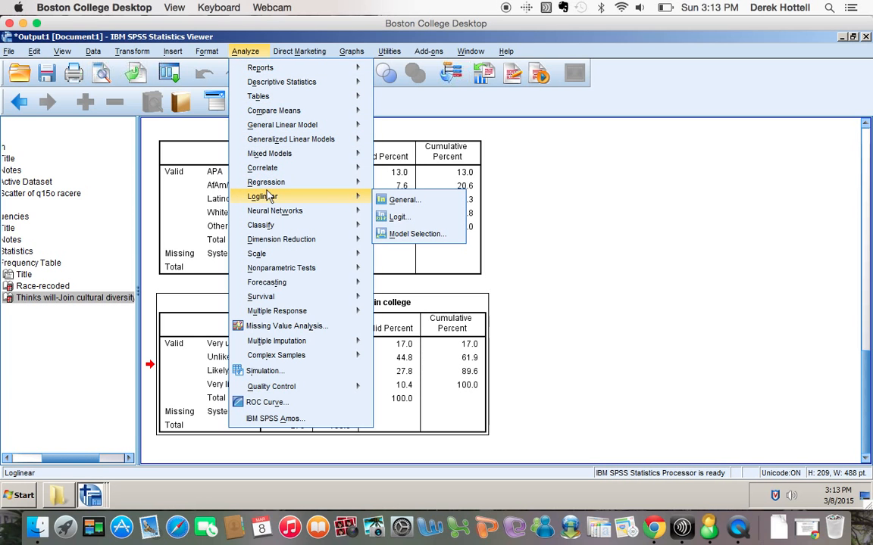
pyautogui.moveTo(313, 89)
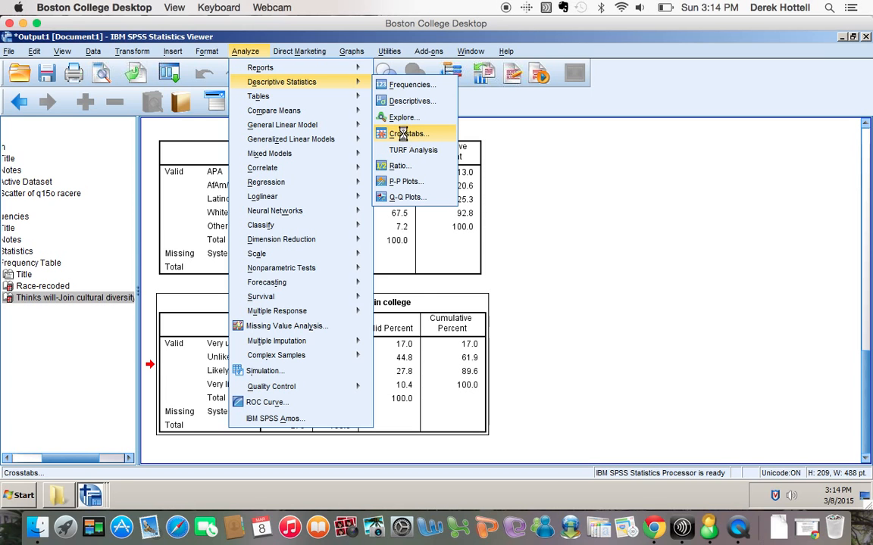
pyautogui.click(406, 134)
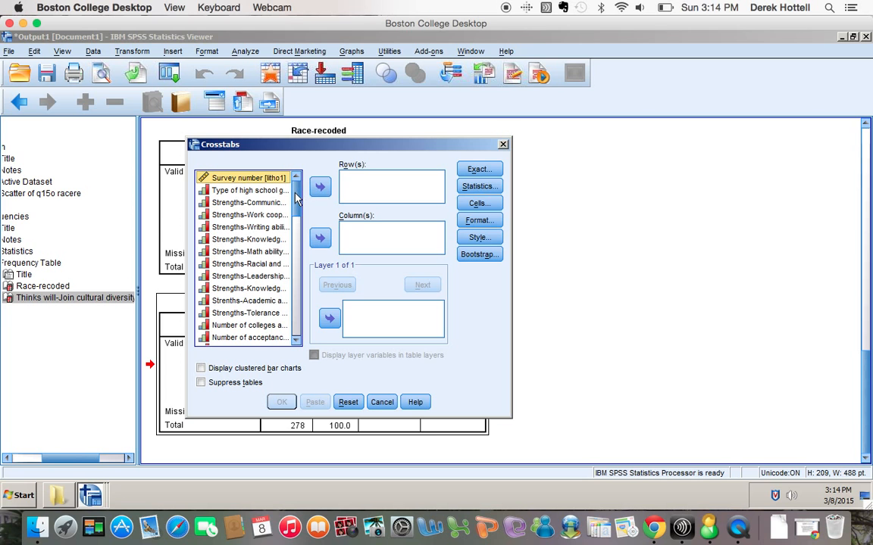
pyautogui.moveTo(297, 198); pyautogui.dragTo(292, 303)
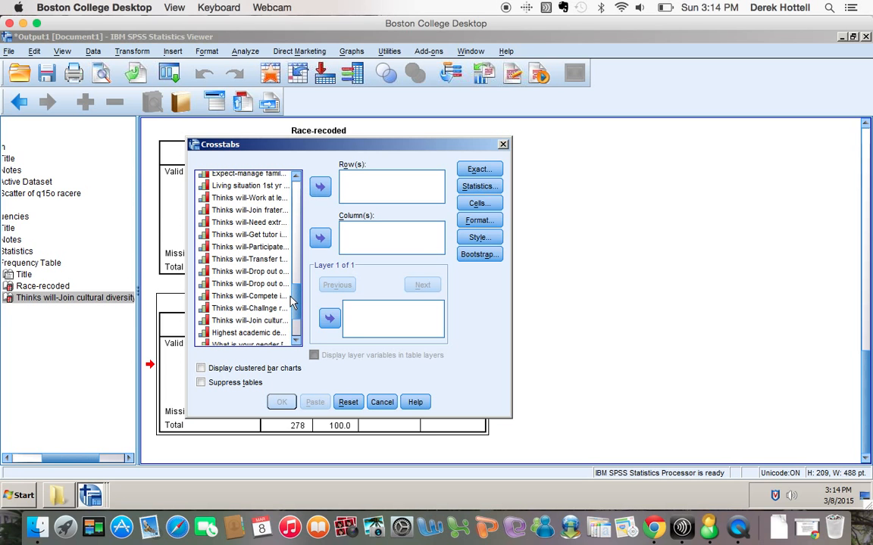
pyautogui.click(253, 320)
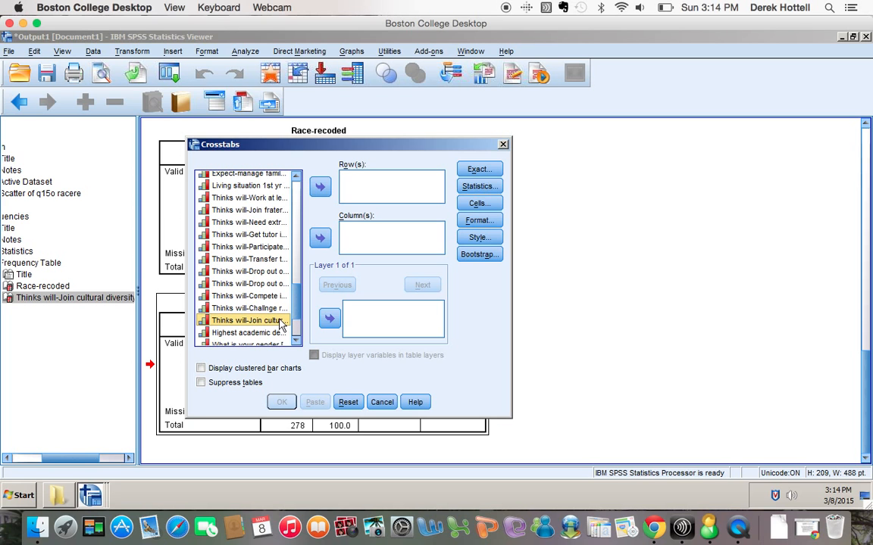
pyautogui.click(320, 186)
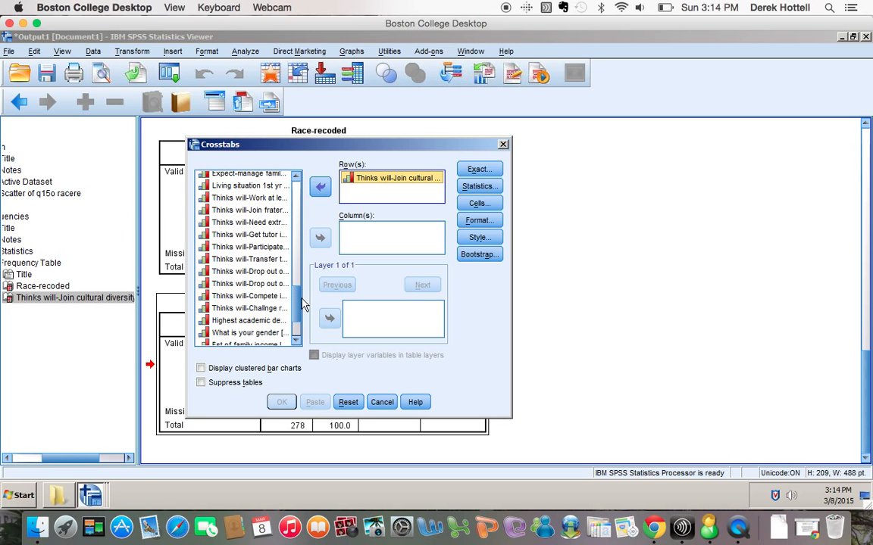
pyautogui.scroll(-3, 300, 304)
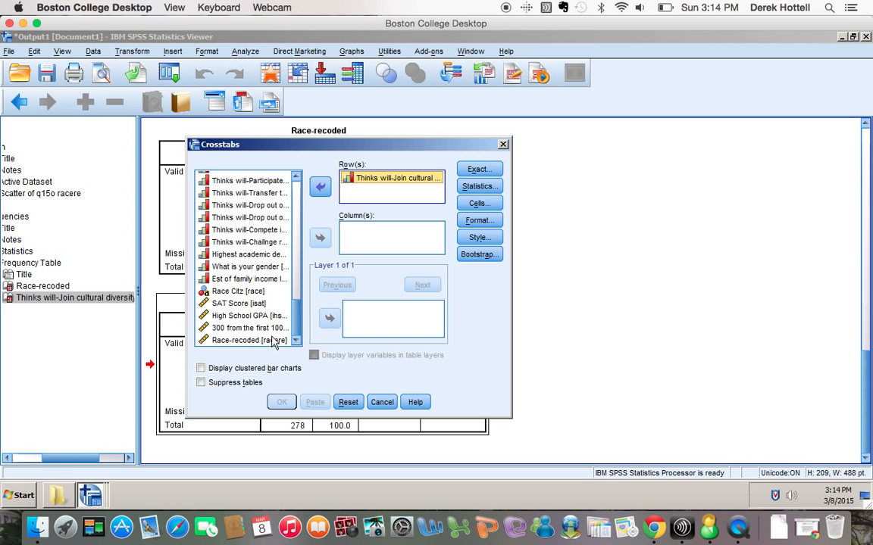
pyautogui.click(270, 341)
pyautogui.click(319, 237)
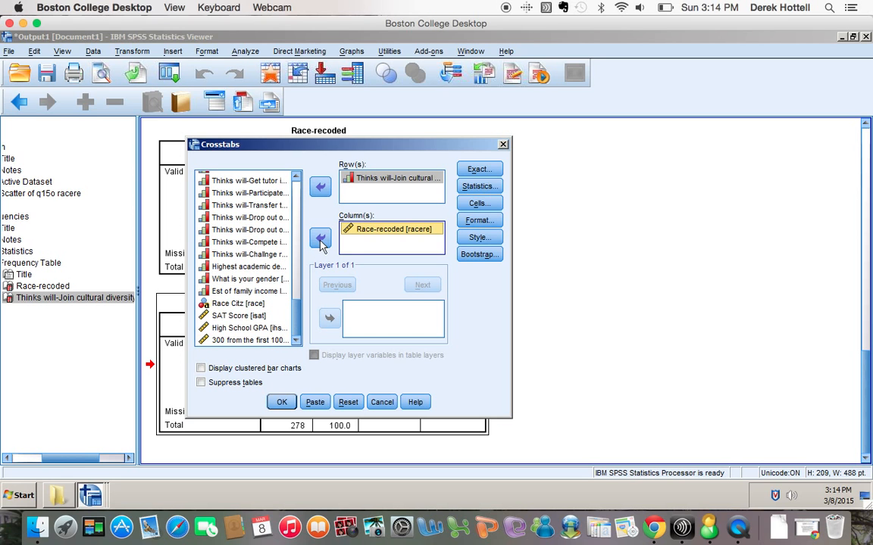
# Add expected counts to the cells and run the crosstabulation.
pyautogui.click(489, 188)
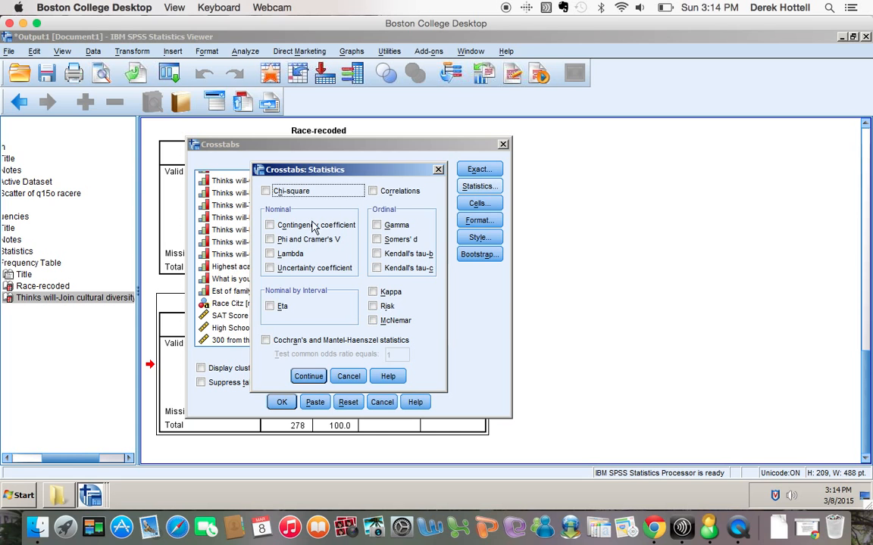
pyautogui.click(308, 376)
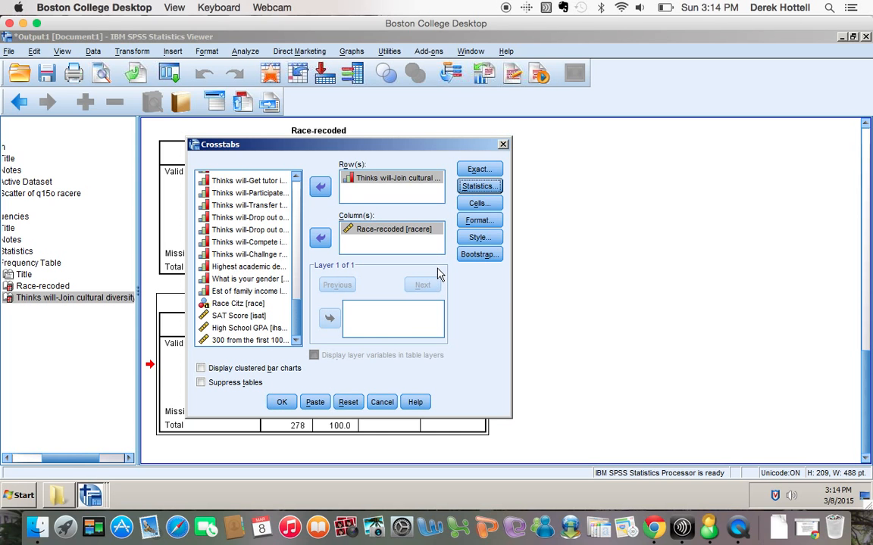
pyautogui.click(479, 205)
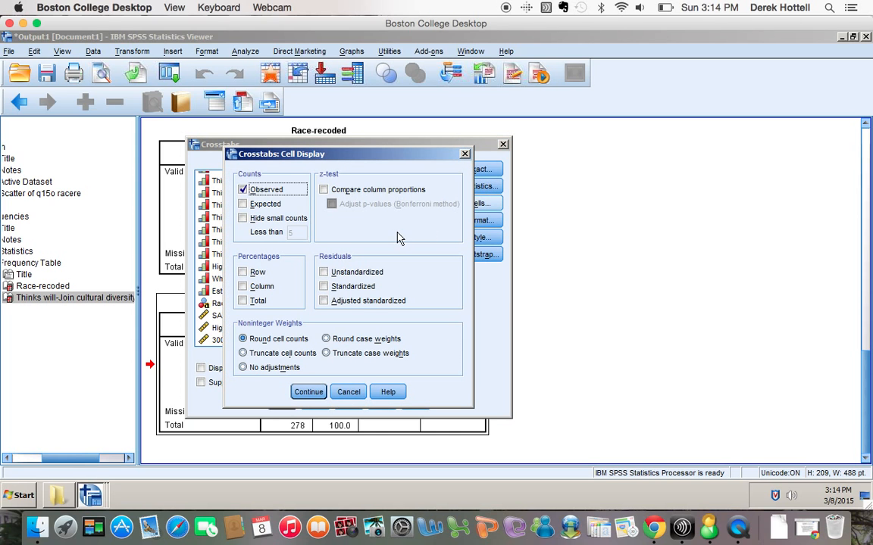
pyautogui.click(243, 203)
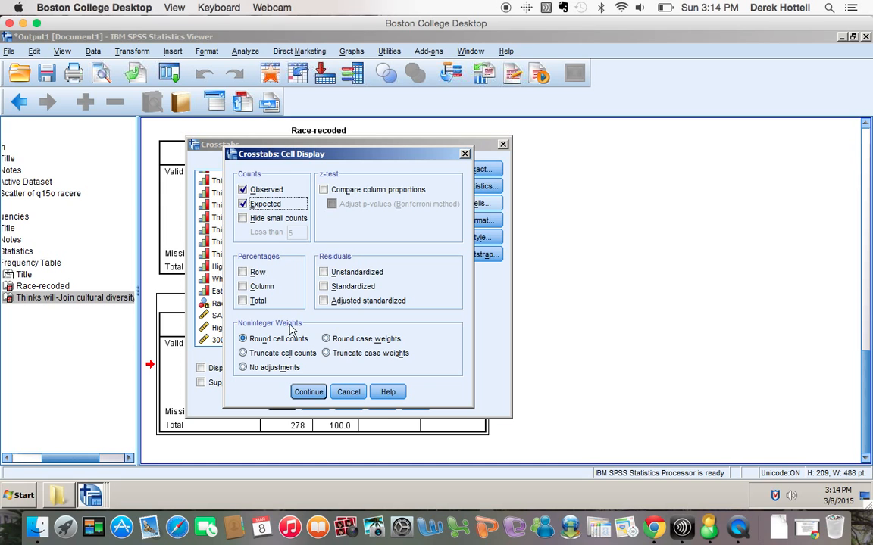
pyautogui.click(309, 393)
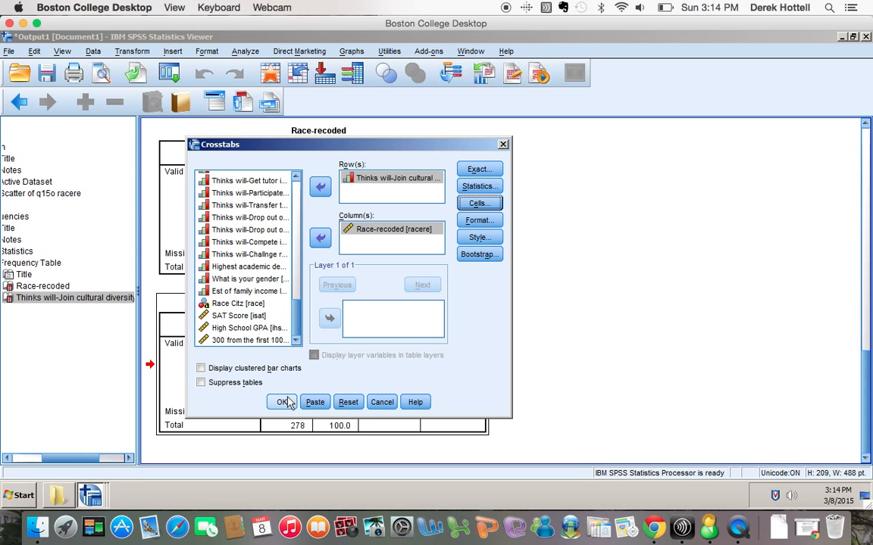
pyautogui.click(281, 402)
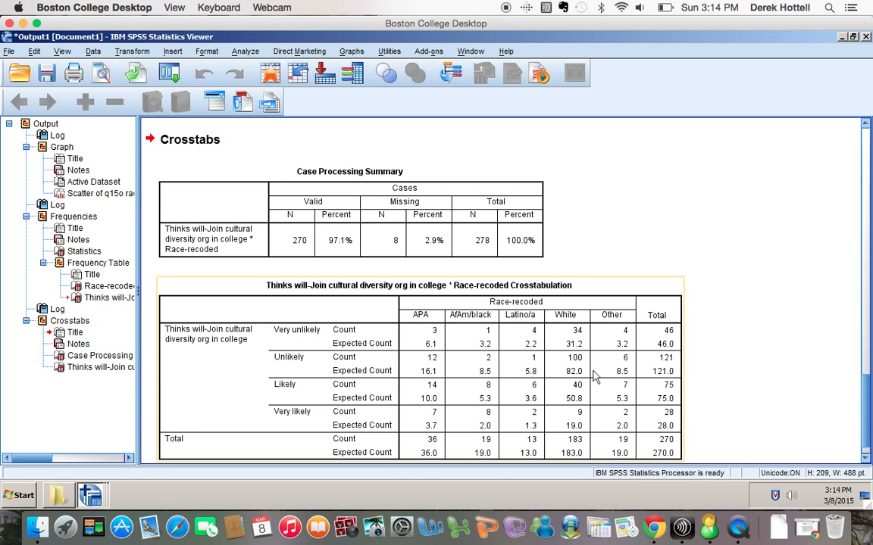
pyautogui.scroll(-1, 595, 377)
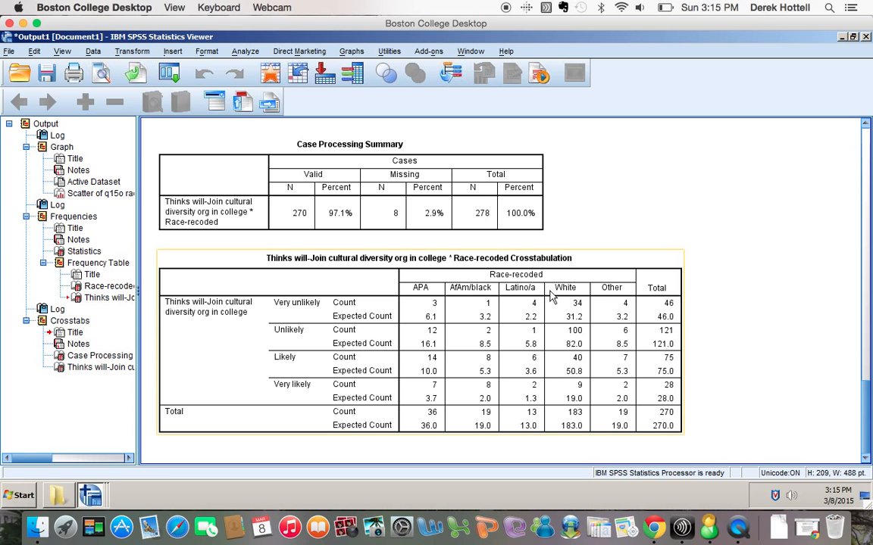
# Add Row, Column and Total percentages to the Crosstabs cells and paste the syntax.
pyautogui.click(246, 52)
pyautogui.moveTo(344, 82)
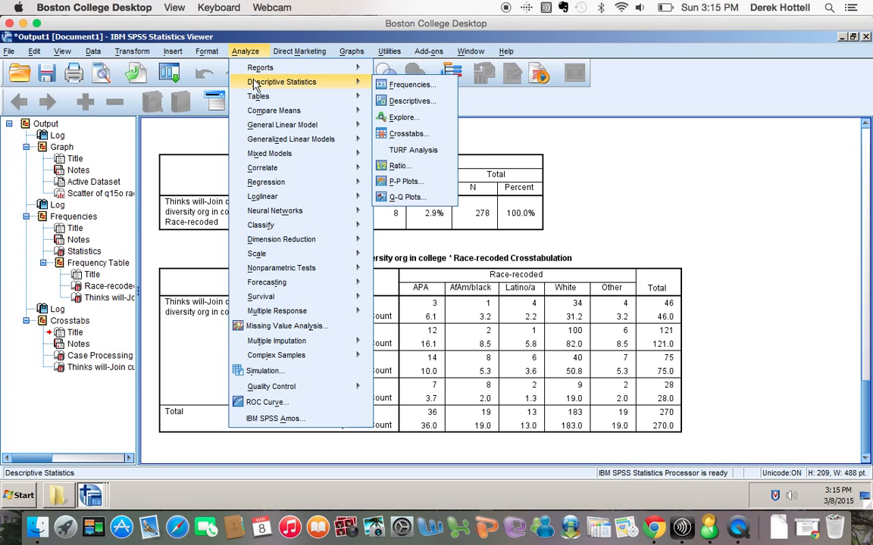
pyautogui.click(408, 134)
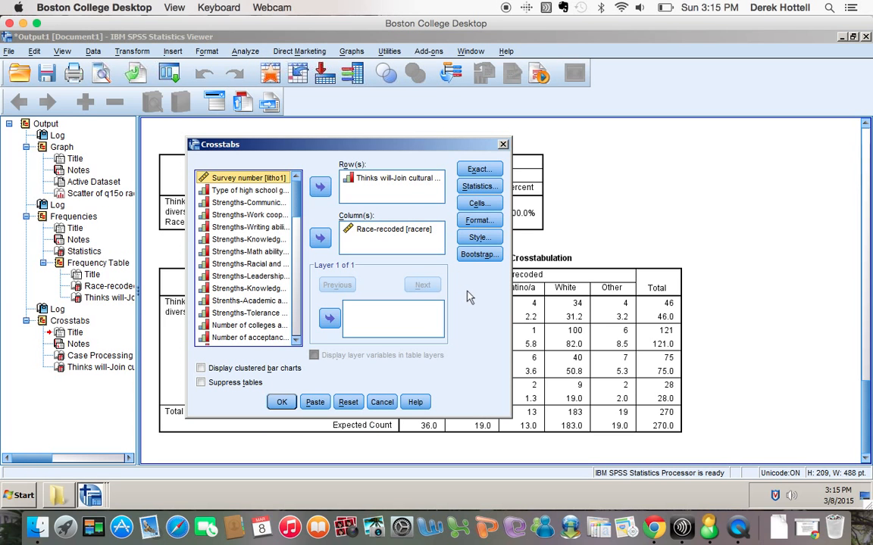
pyautogui.click(477, 203)
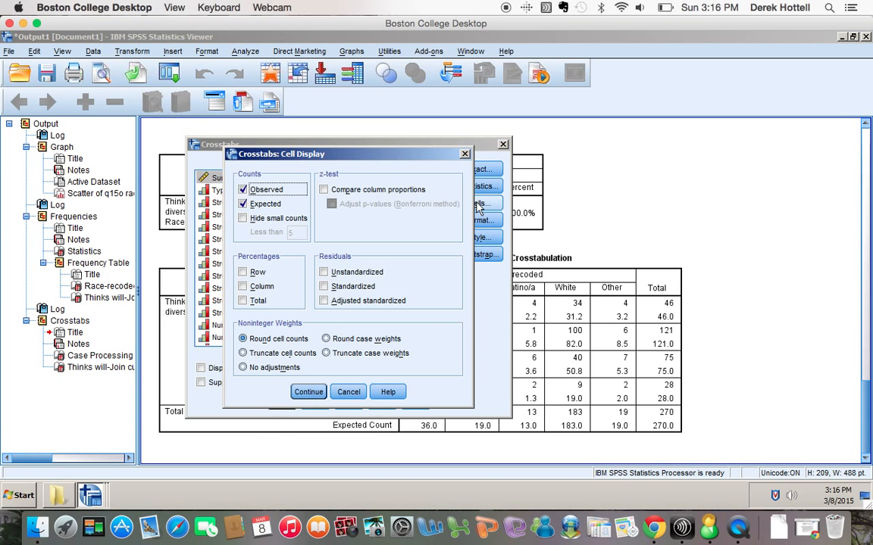
pyautogui.click(244, 273)
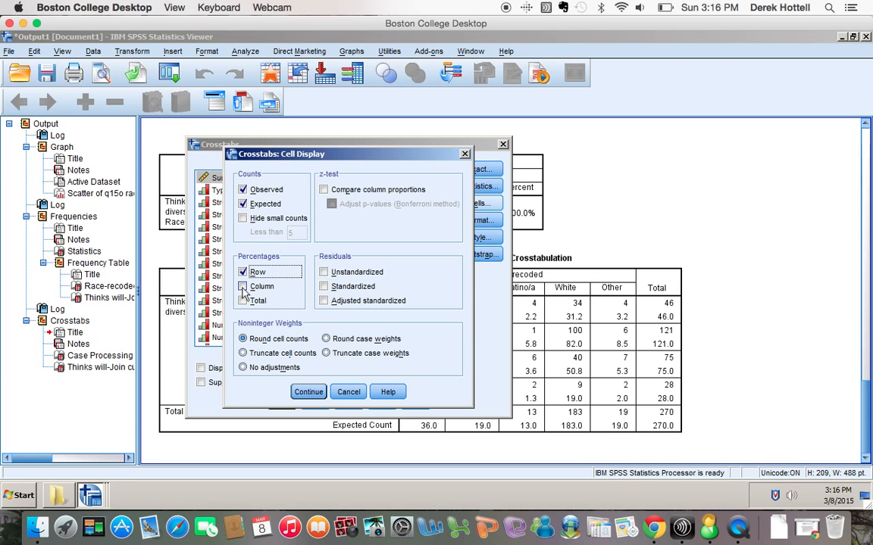
pyautogui.click(244, 287)
pyautogui.click(244, 301)
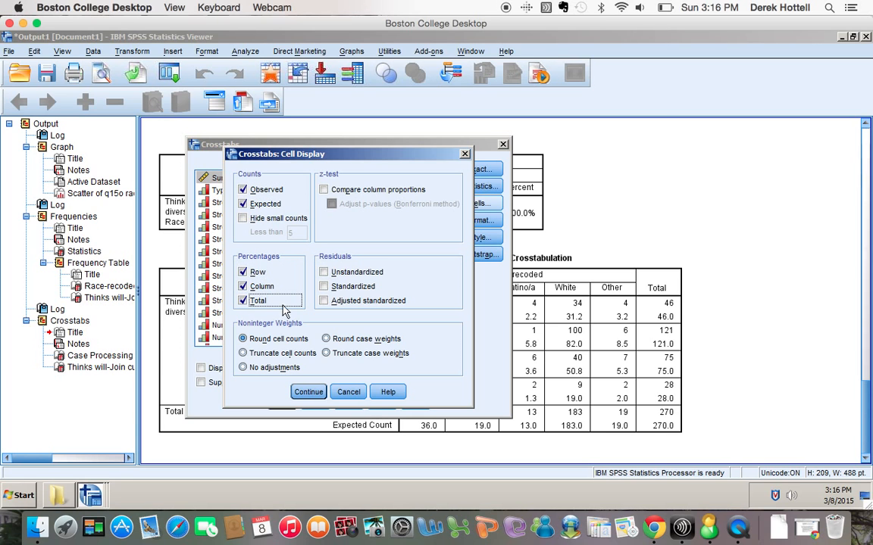
pyautogui.click(307, 392)
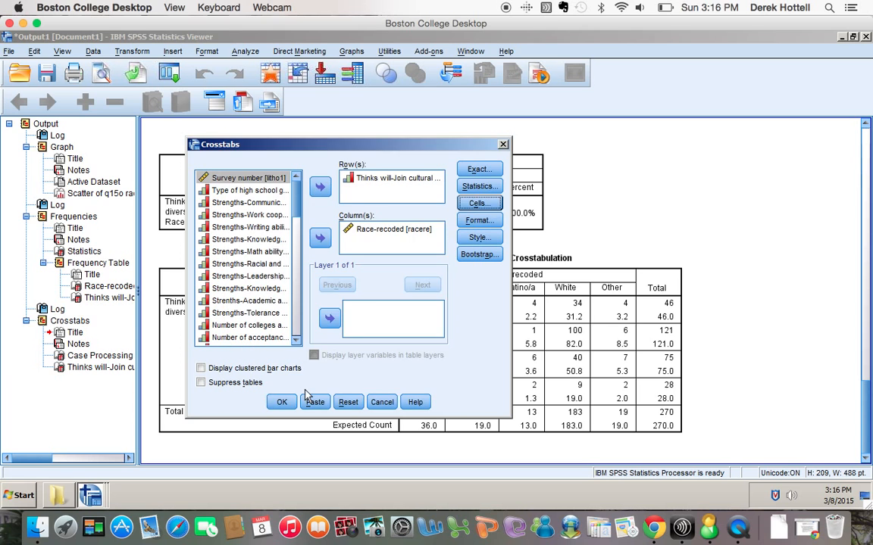
pyautogui.click(311, 402)
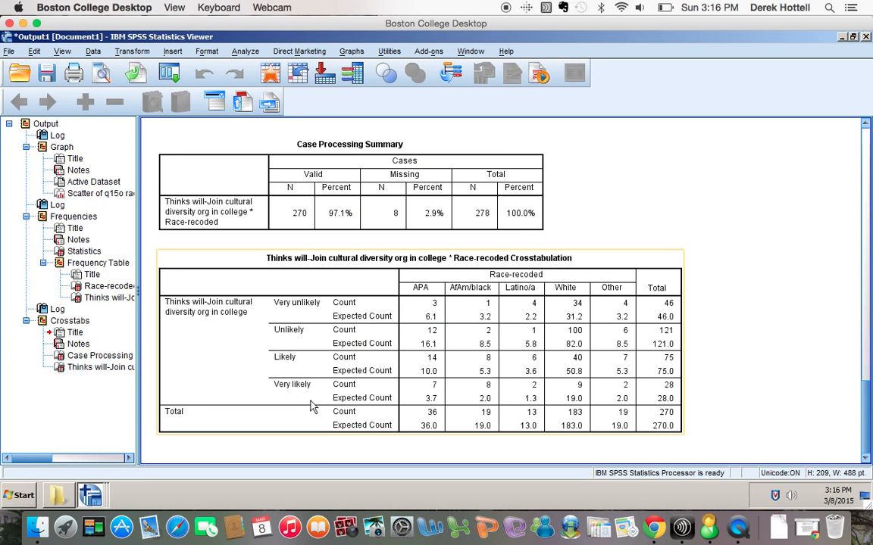
# Run the pasted CROSSTABS command from the Syntax Editor.
pyautogui.click(470, 51)
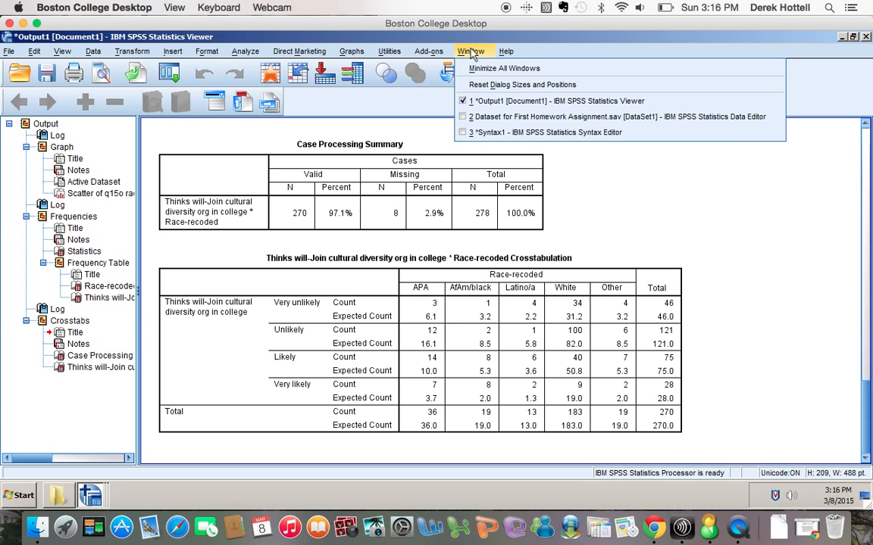
pyautogui.click(482, 133)
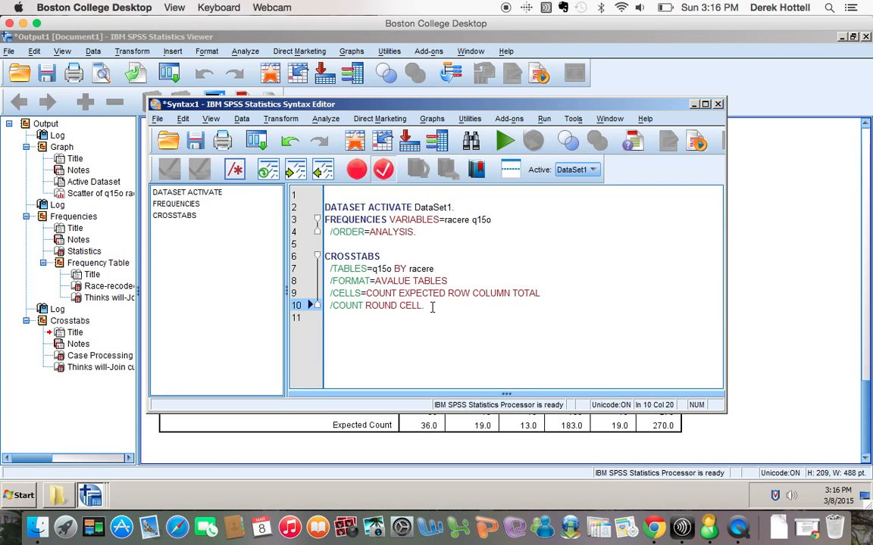
pyautogui.moveTo(431, 307); pyautogui.dragTo(310, 256)
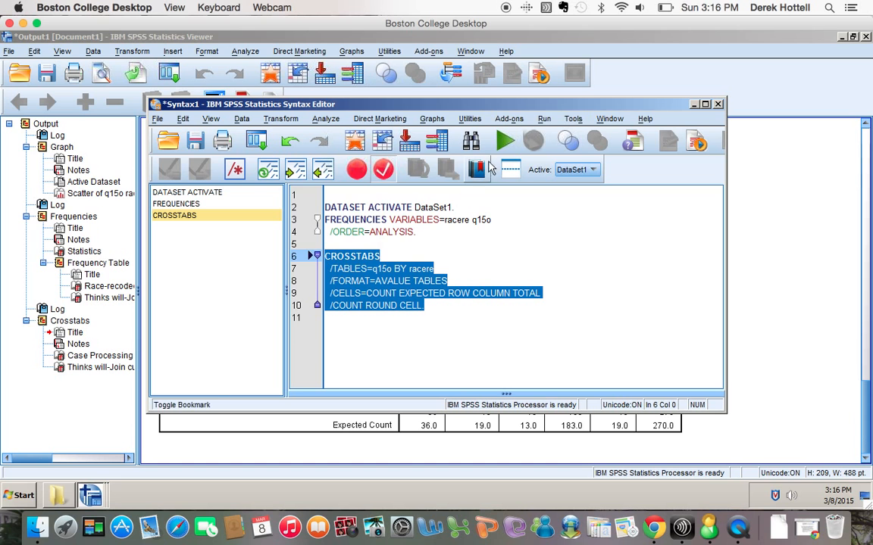
pyautogui.click(504, 141)
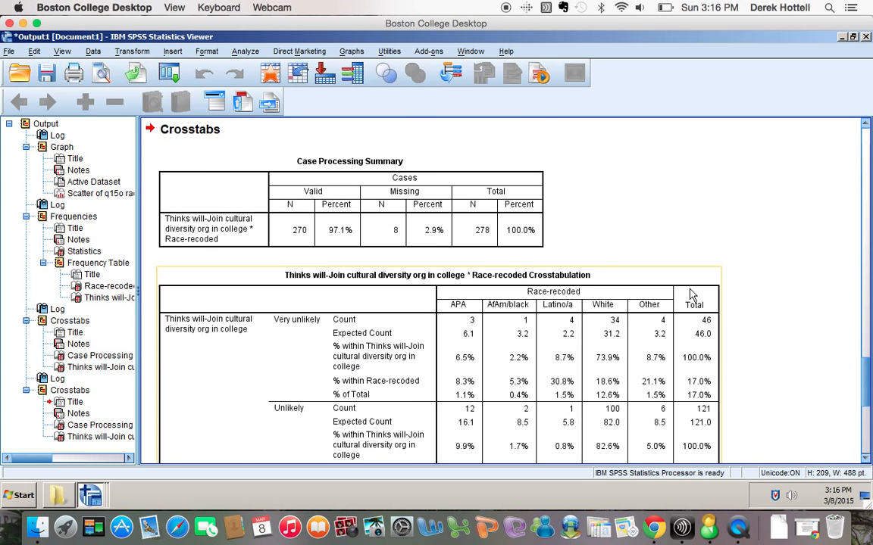
pyautogui.scroll(-5, 690, 294)
pyautogui.scroll(2, 690, 294)
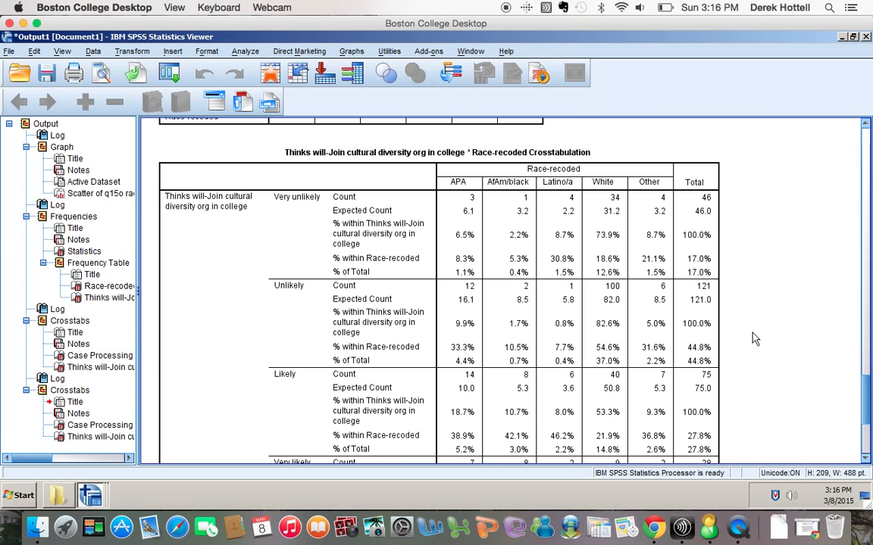
pyautogui.scroll(-5, 754, 338)
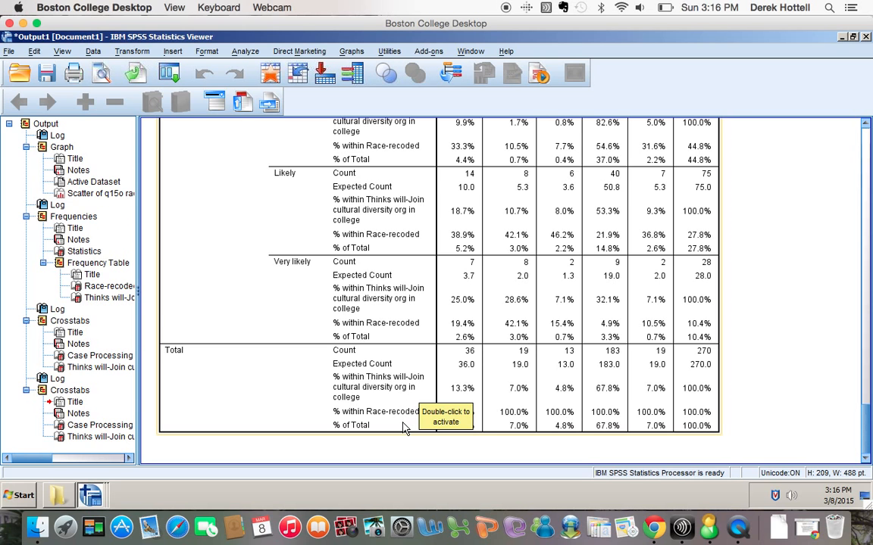
pyautogui.click(604, 428)
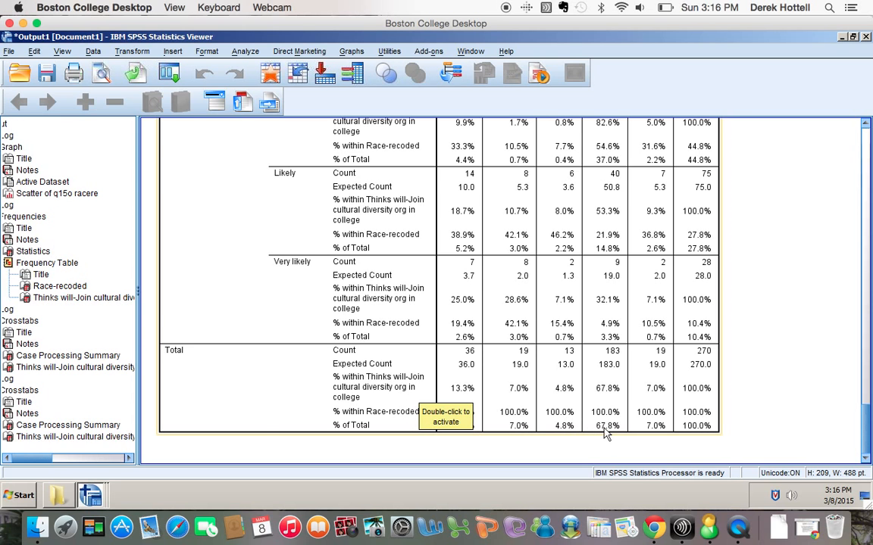
pyautogui.scroll(-5, 605, 433)
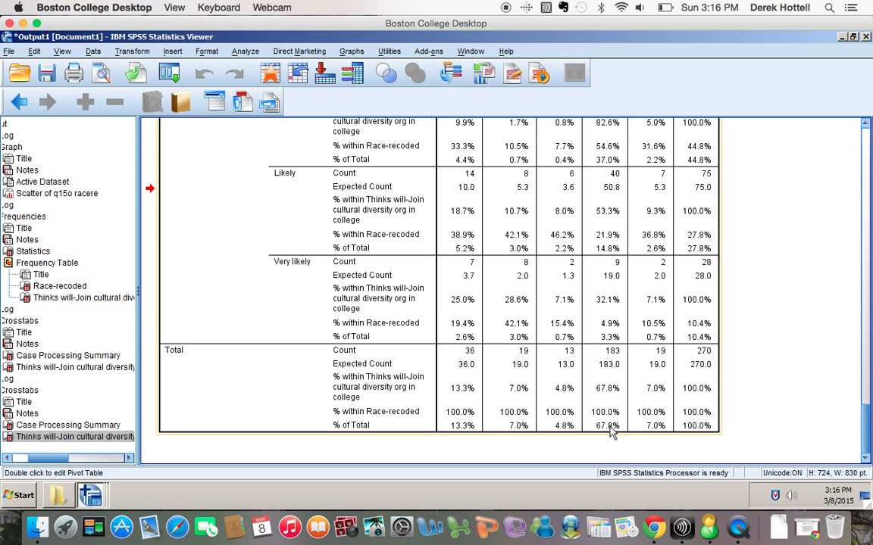
pyautogui.scroll(8, 612, 430)
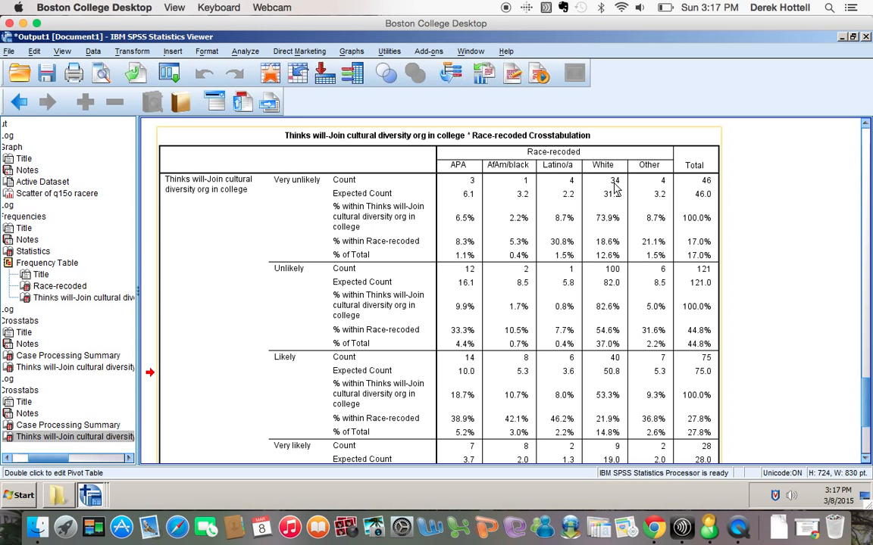
pyautogui.scroll(-5, 615, 190)
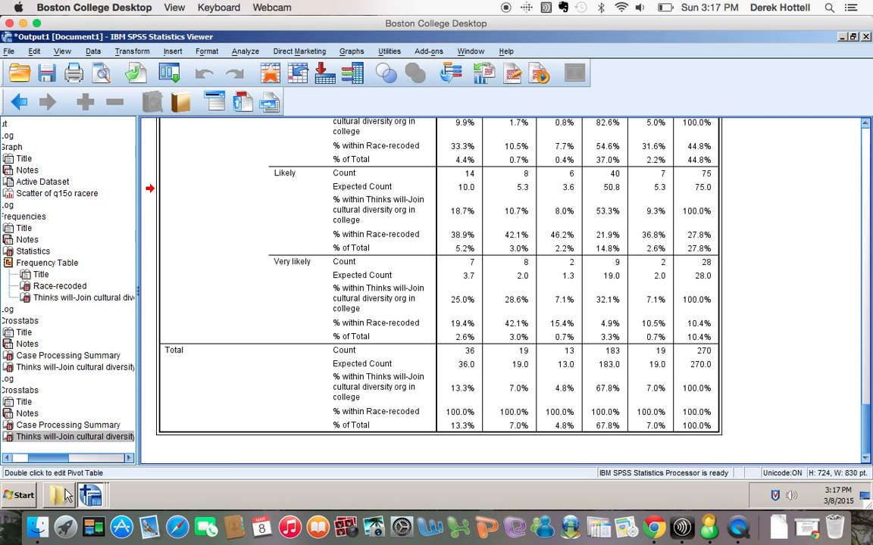
# Launch Calculator from Launchpad and position it beside the crosstab's row labels.
pyautogui.click(65, 528)
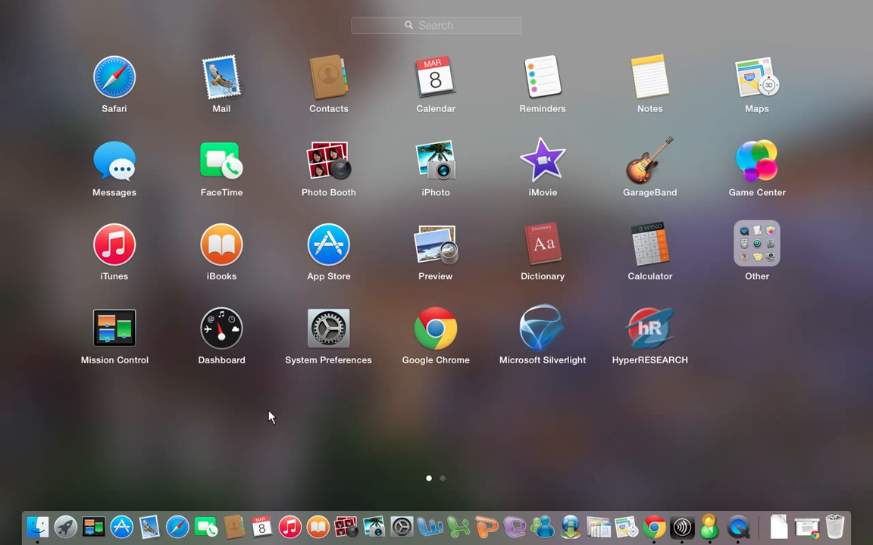
pyautogui.click(676, 231)
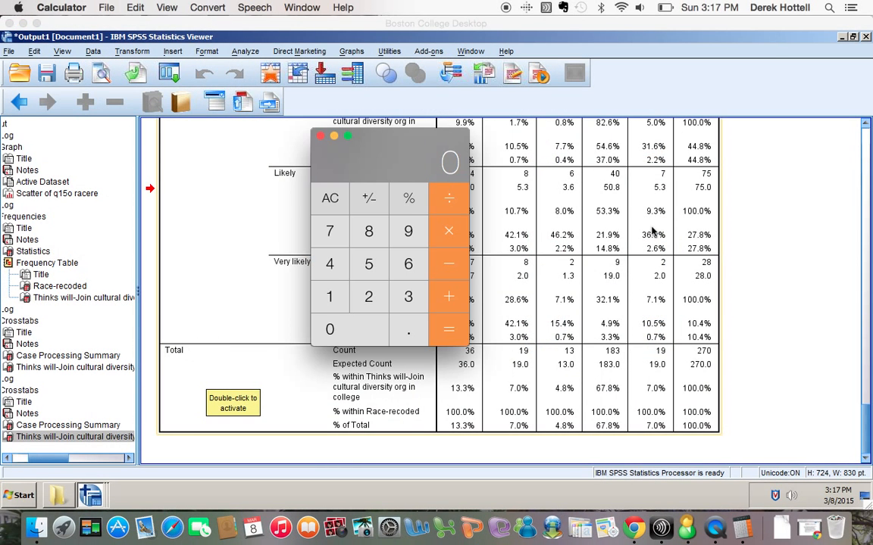
pyautogui.moveTo(416, 147); pyautogui.dragTo(285, 137)
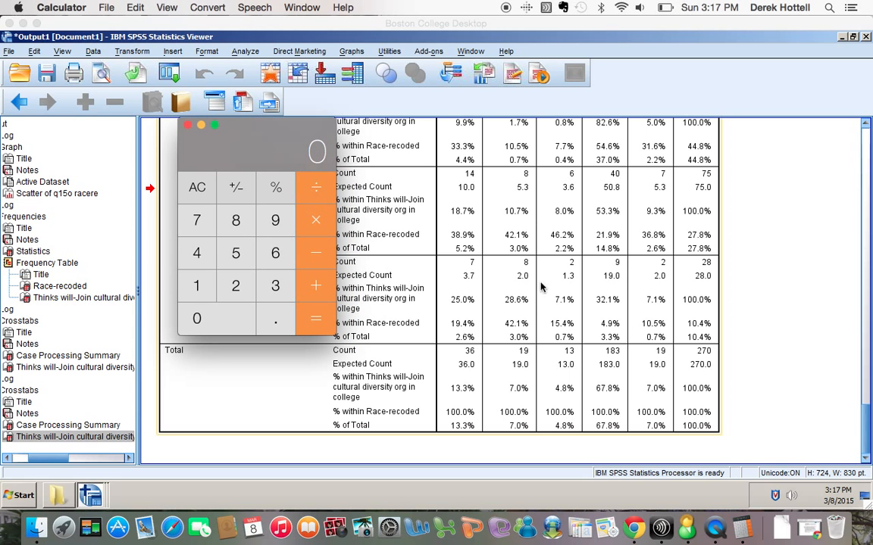
pyautogui.scroll(8, 555, 303)
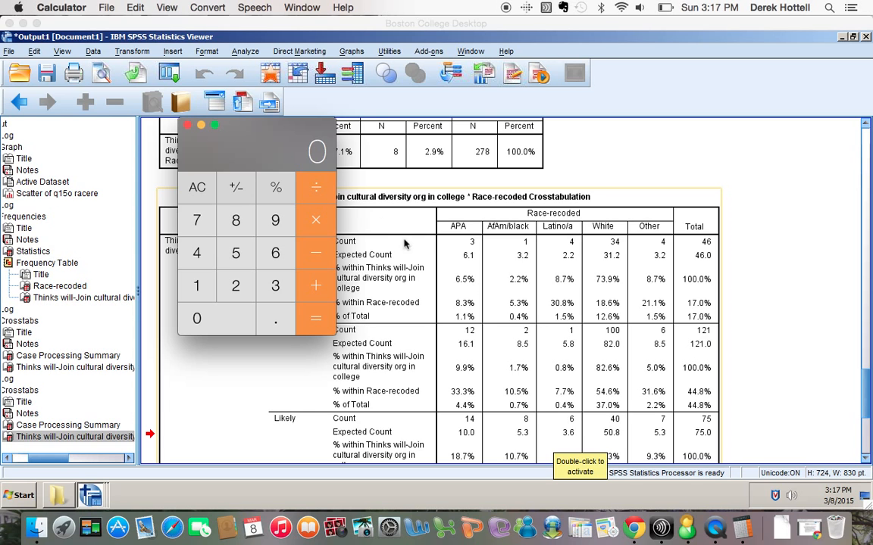
pyautogui.moveTo(269, 153); pyautogui.dragTo(245, 177)
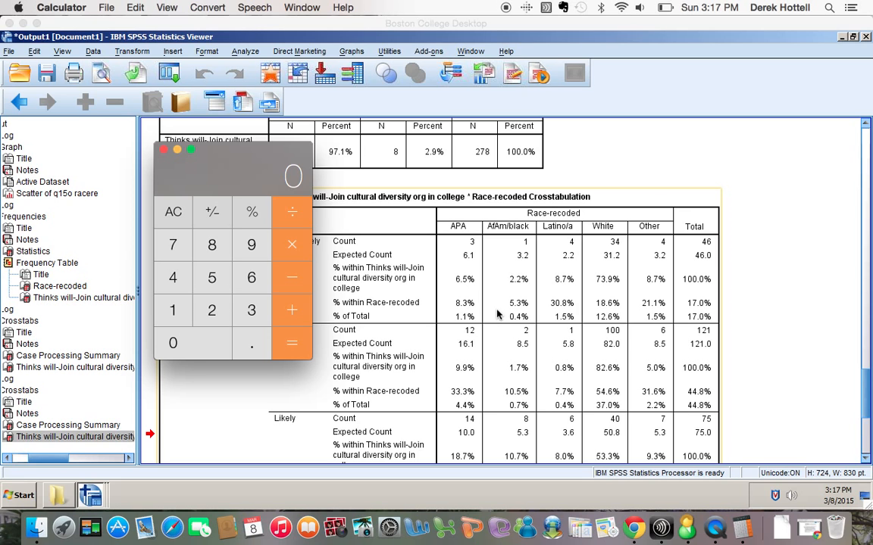
pyautogui.scroll(-3, 497, 313)
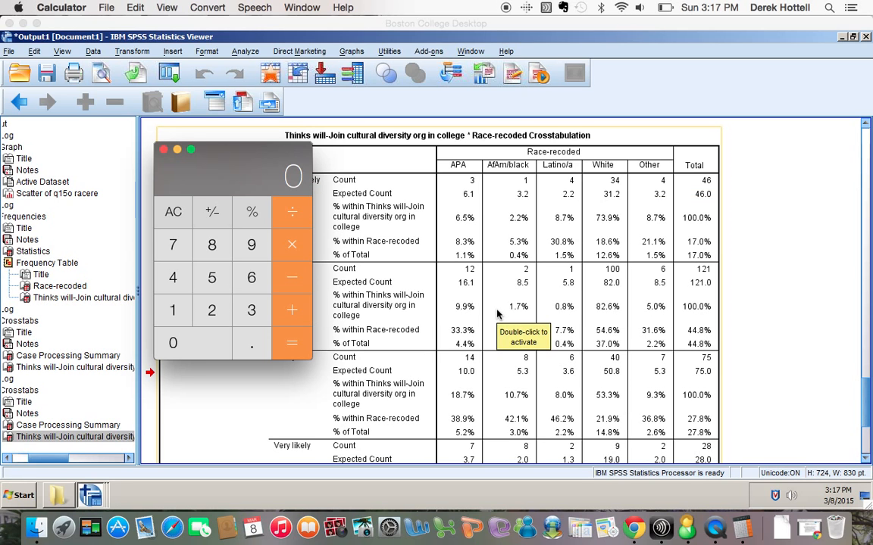
pyautogui.scroll(-5, 497, 313)
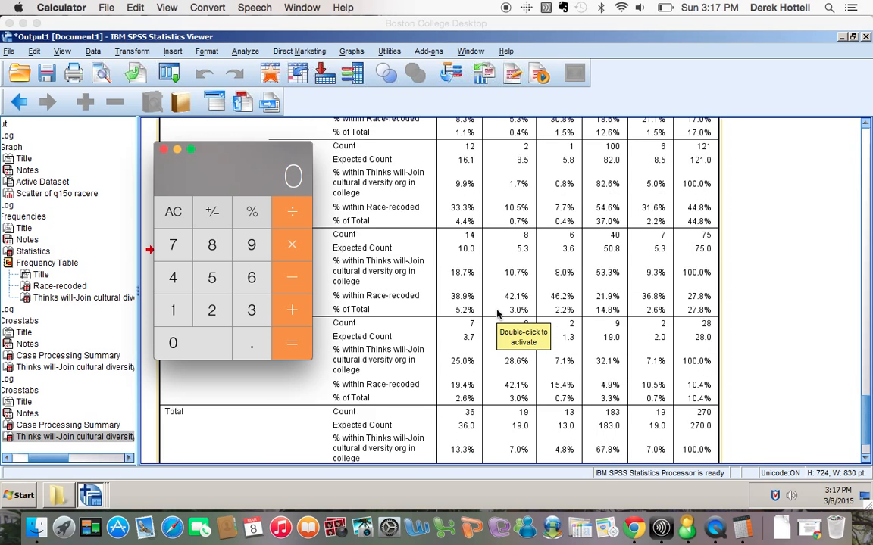
pyautogui.scroll(1, 531, 312)
pyautogui.scroll(6, 533, 311)
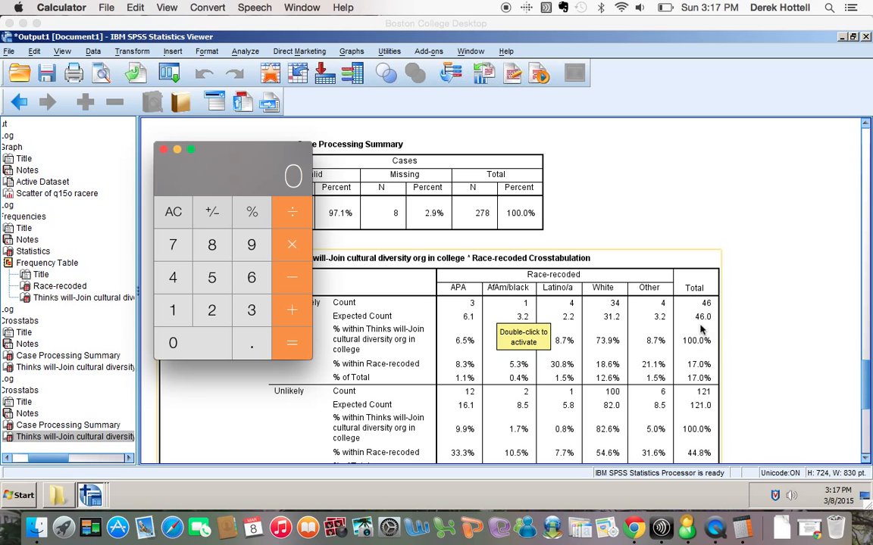
pyautogui.scroll(-7, 684, 392)
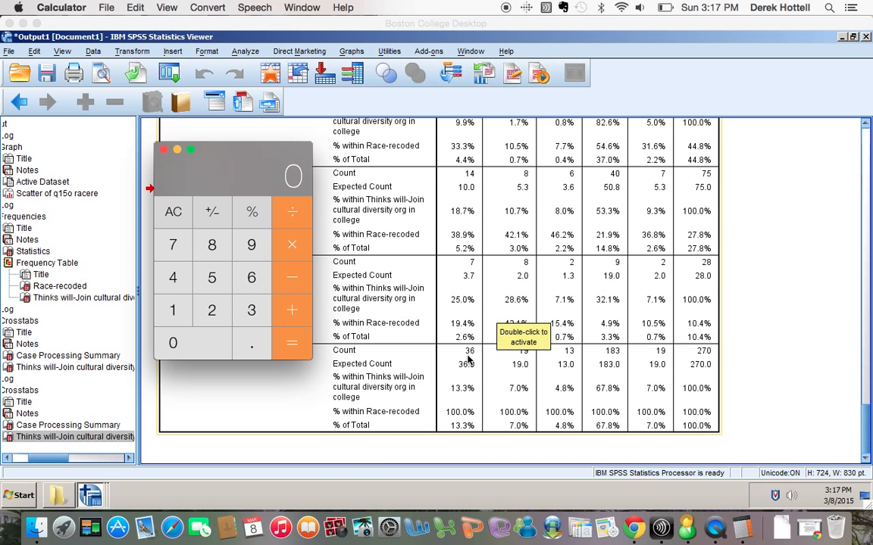
# Enter 46 and 13.3 on the calculator, then clear it.
pyautogui.click(175, 279)
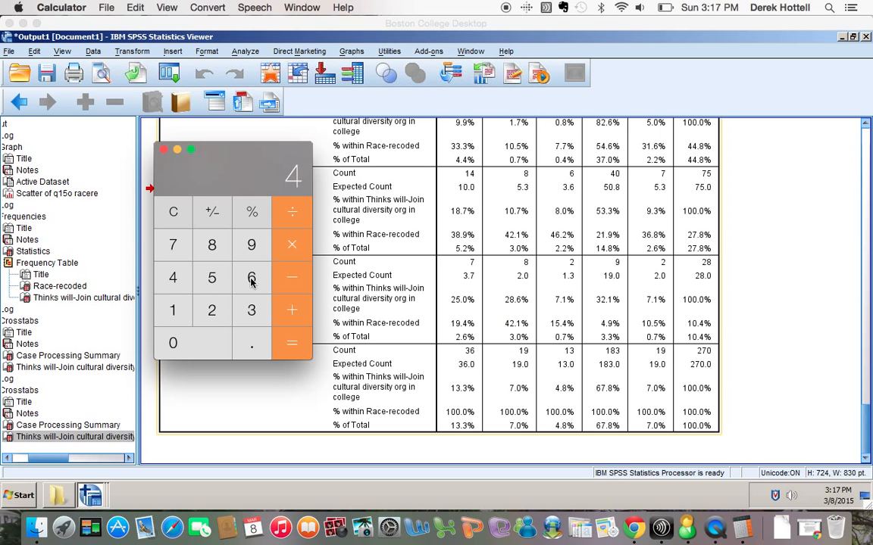
pyautogui.click(252, 278)
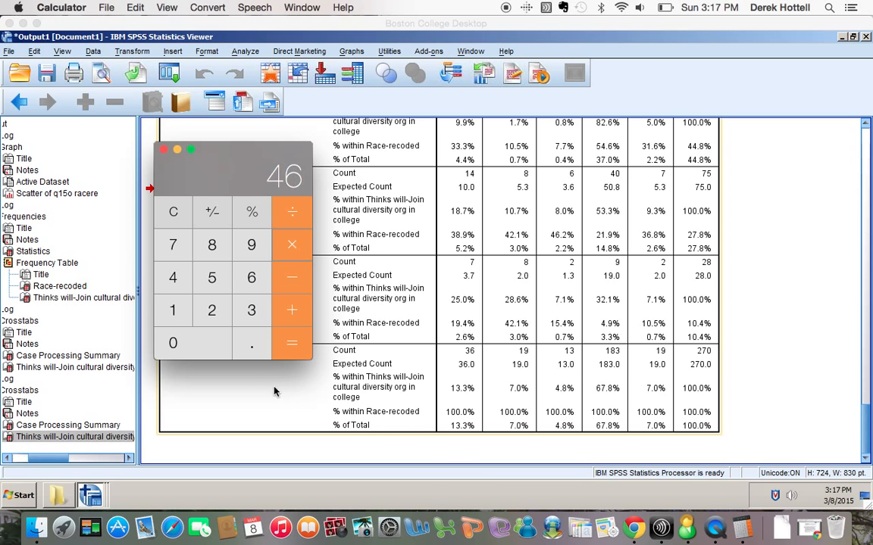
pyautogui.click(171, 312)
pyautogui.click(249, 314)
pyautogui.click(254, 346)
pyautogui.click(237, 301)
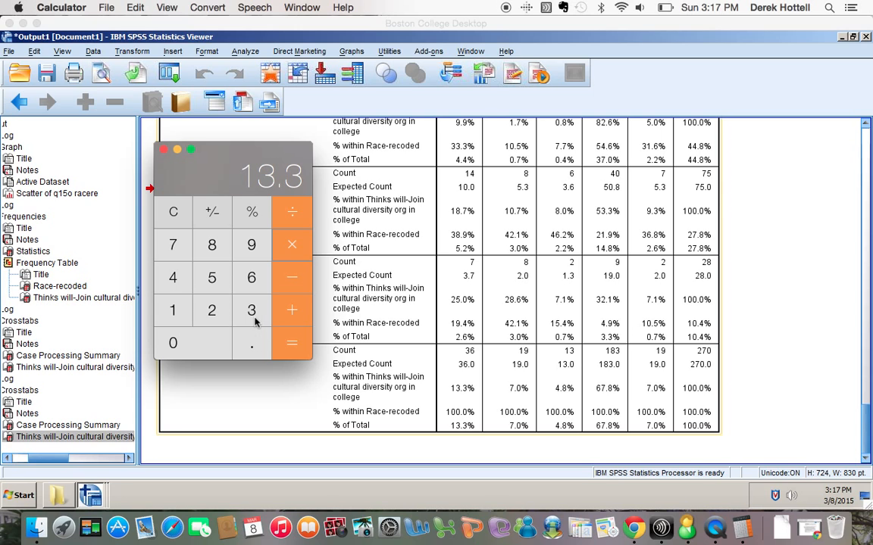
pyautogui.click(306, 348)
pyautogui.click(176, 212)
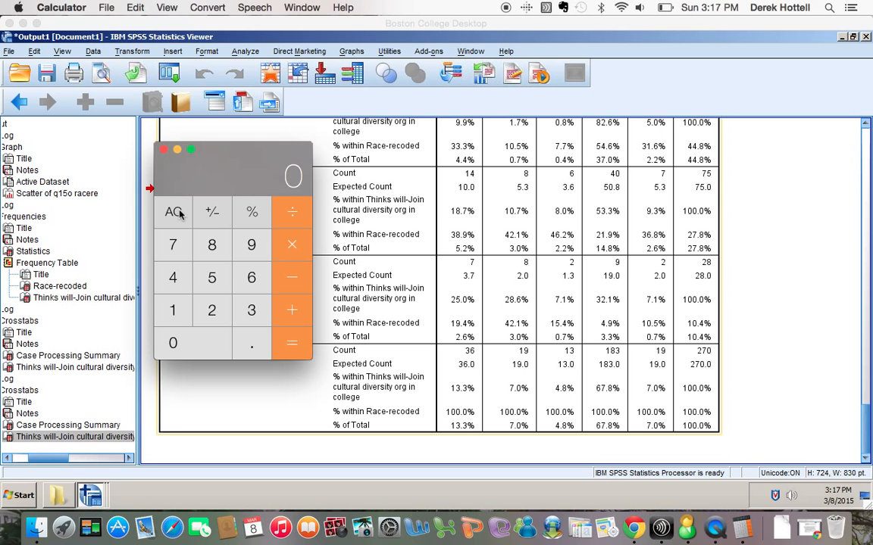
# Compute 46 × 0.133 = 6.118, then close the Calculator.
pyautogui.click(171, 278)
pyautogui.click(248, 280)
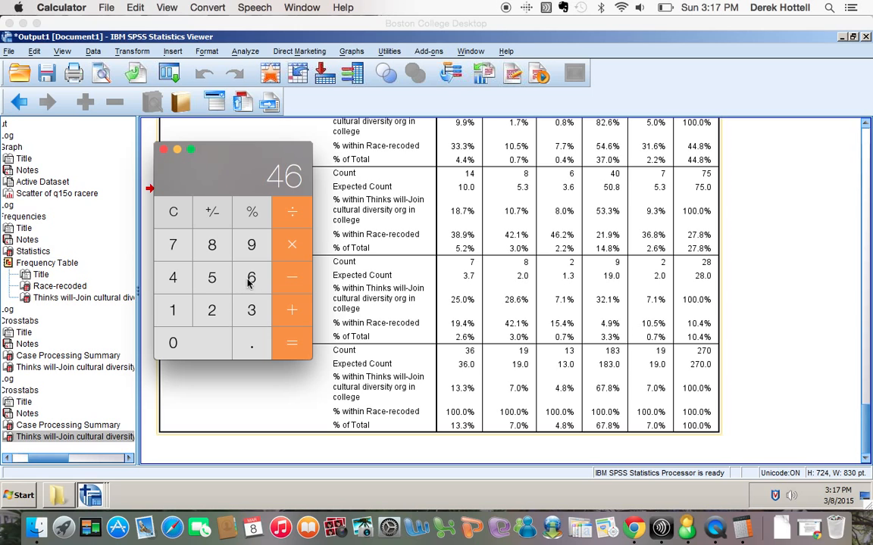
pyautogui.click(292, 244)
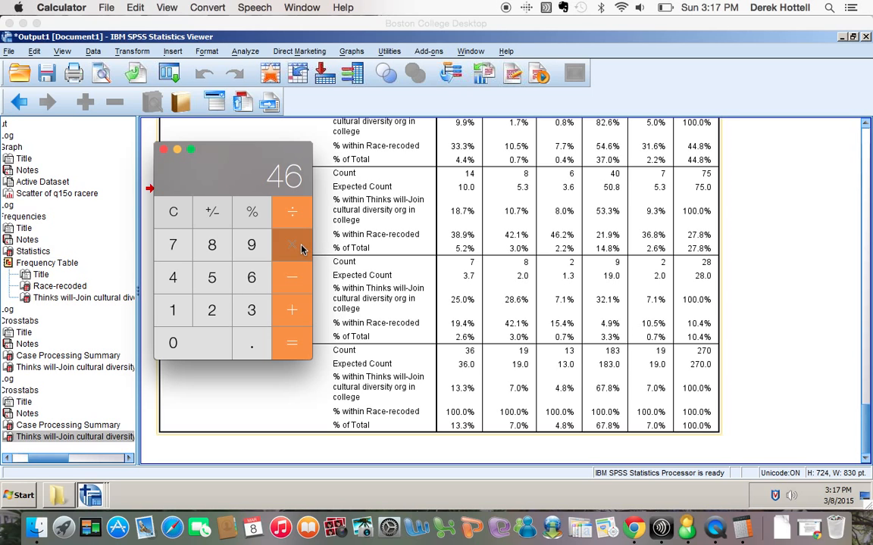
pyautogui.click(254, 340)
pyautogui.click(173, 310)
pyautogui.click(248, 313)
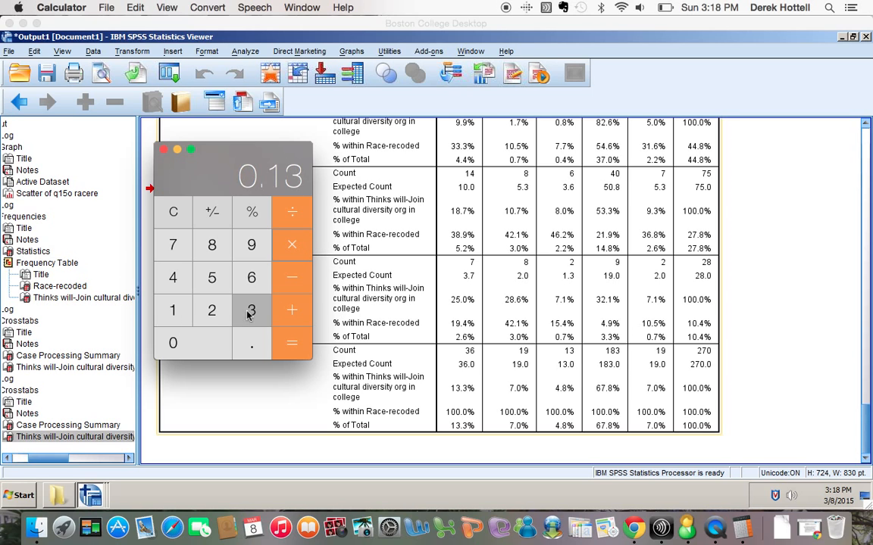
pyautogui.click(247, 313)
pyautogui.press('Return')
pyautogui.scroll(4, 500, 375)
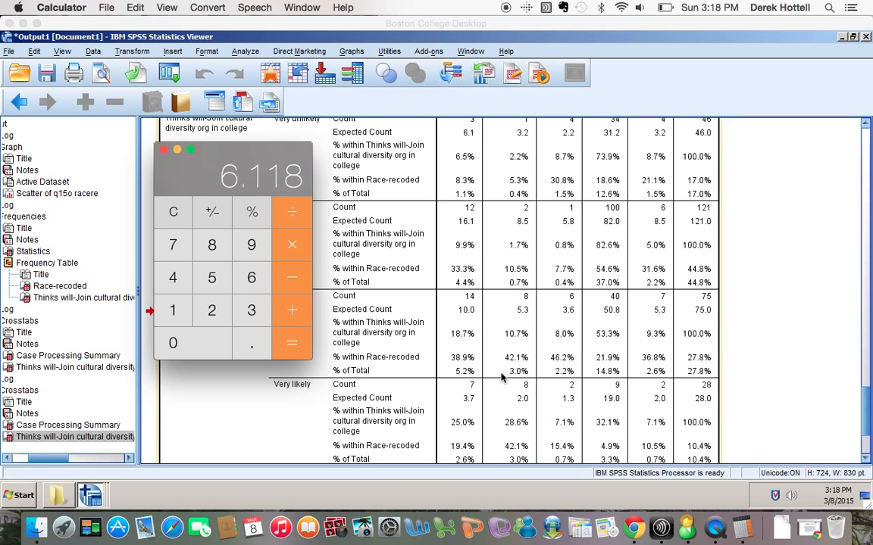
pyautogui.scroll(2, 500, 375)
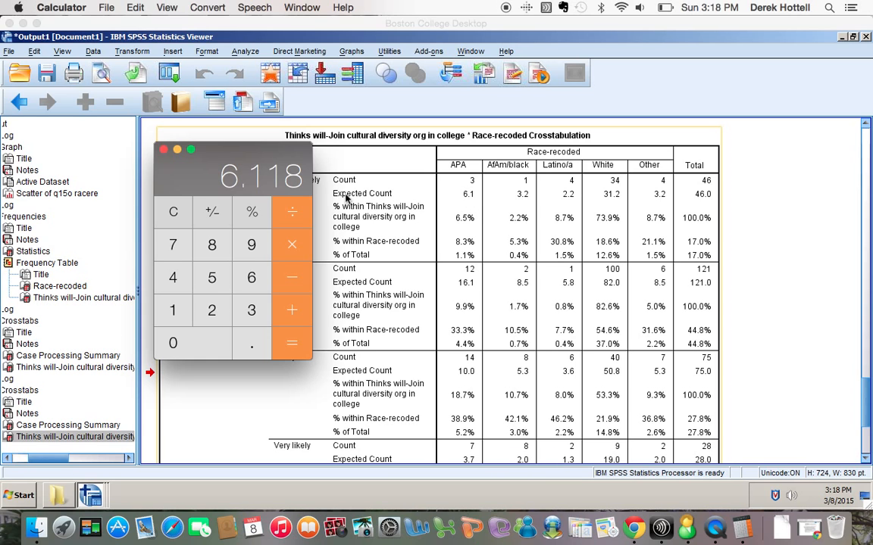
pyautogui.click(165, 150)
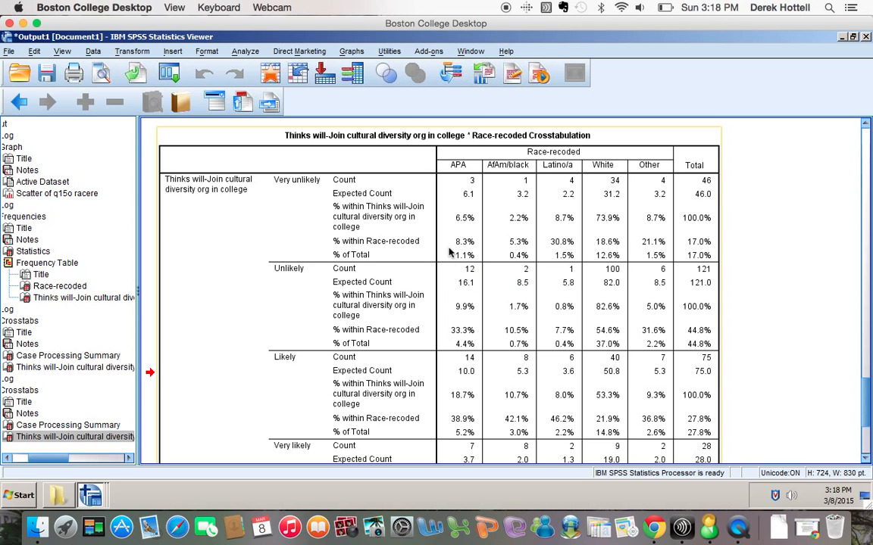
pyautogui.scroll(-5, 451, 252)
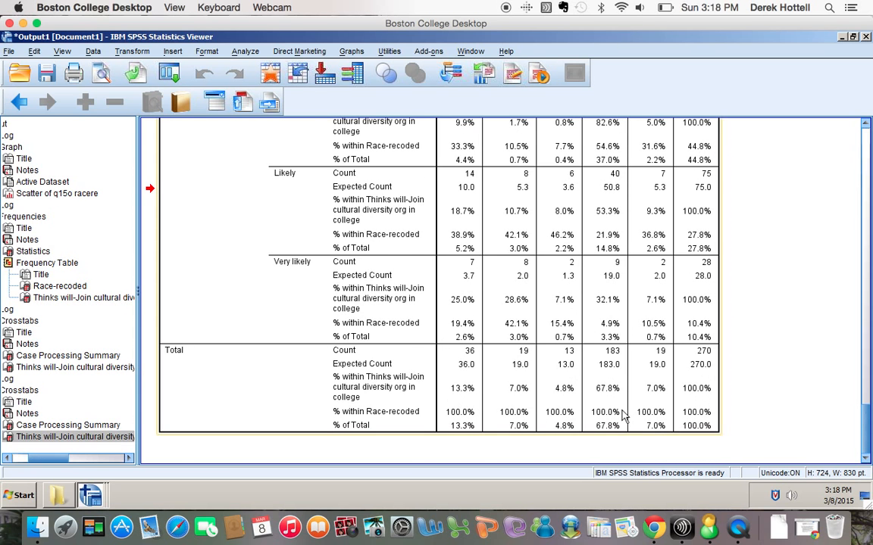
pyautogui.scroll(8, 623, 415)
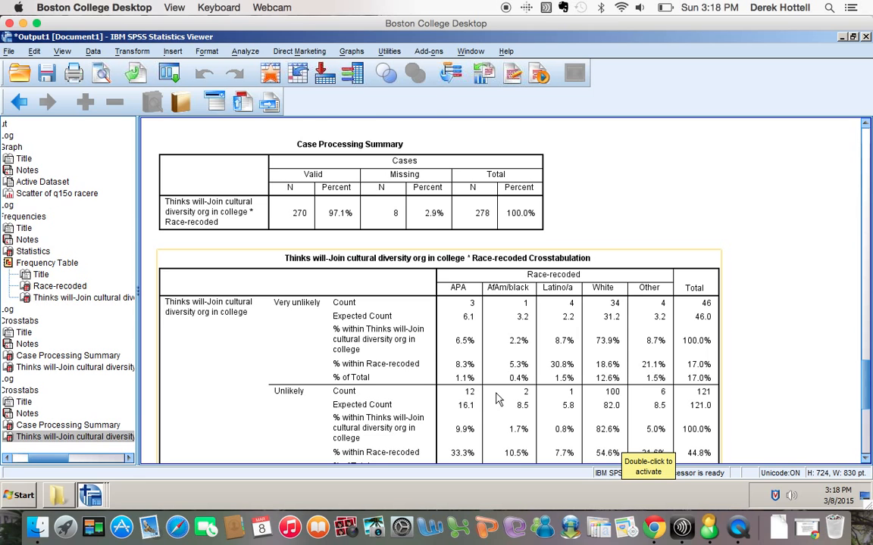
pyautogui.scroll(-3, 497, 399)
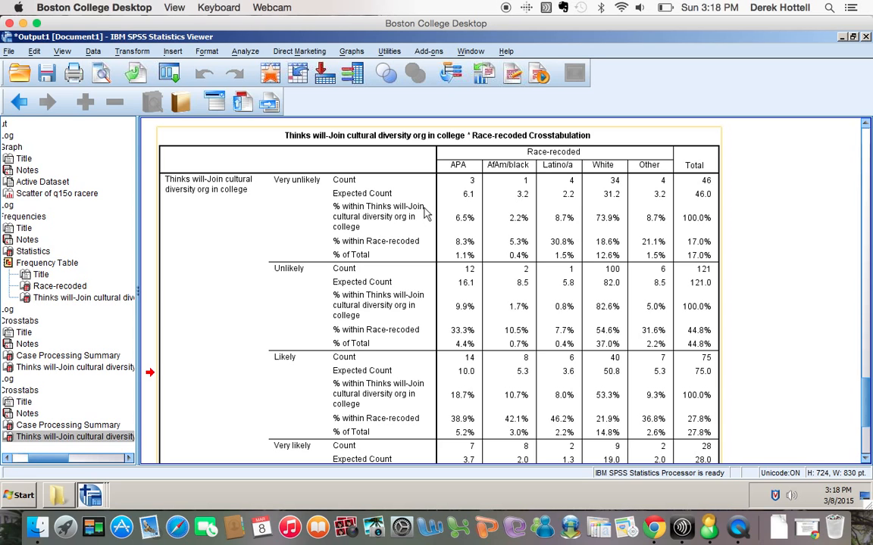
pyautogui.scroll(-3, 478, 263)
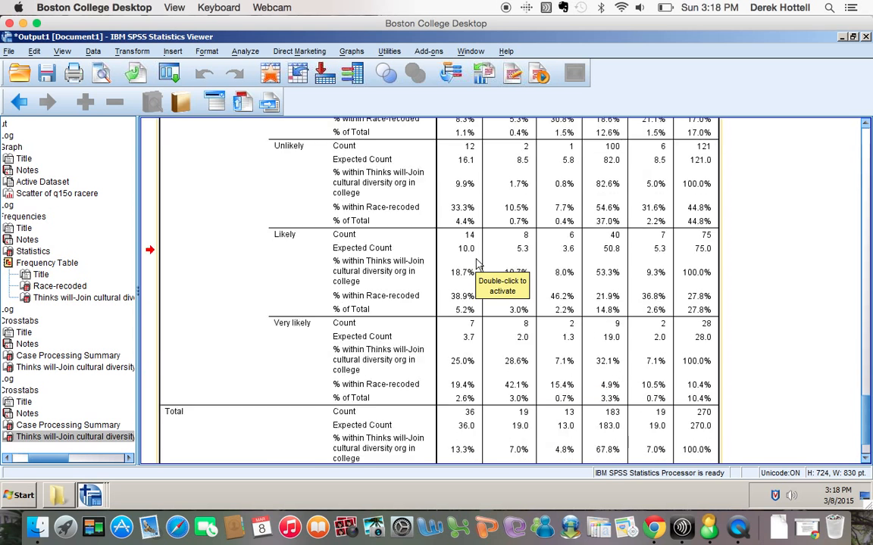
pyautogui.scroll(-2, 477, 263)
pyautogui.scroll(8, 477, 263)
pyautogui.scroll(-3, 477, 262)
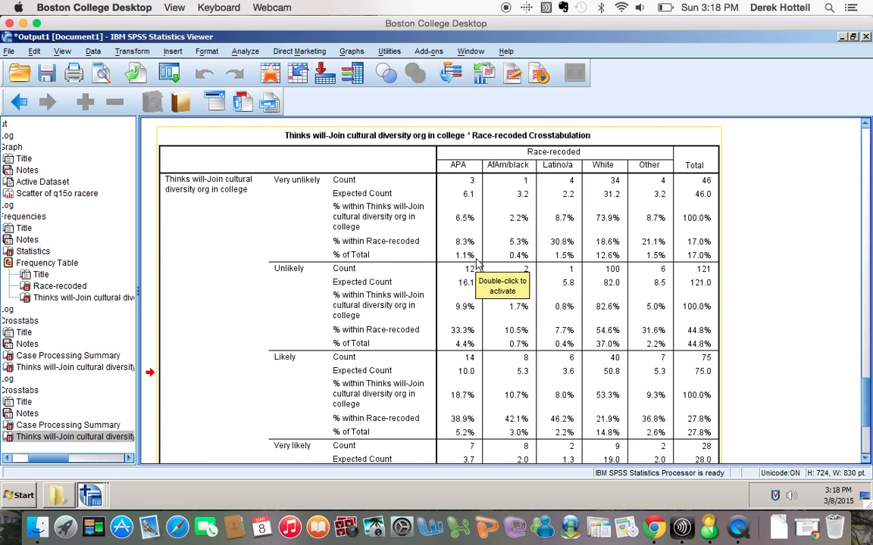
pyautogui.scroll(-3, 477, 263)
pyautogui.scroll(5, 477, 263)
pyautogui.scroll(-2, 478, 263)
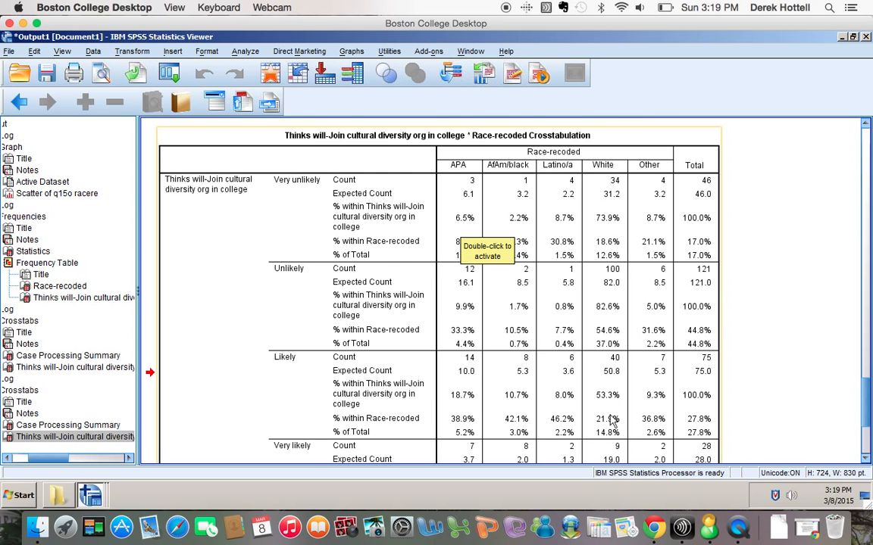
pyautogui.scroll(-5, 613, 366)
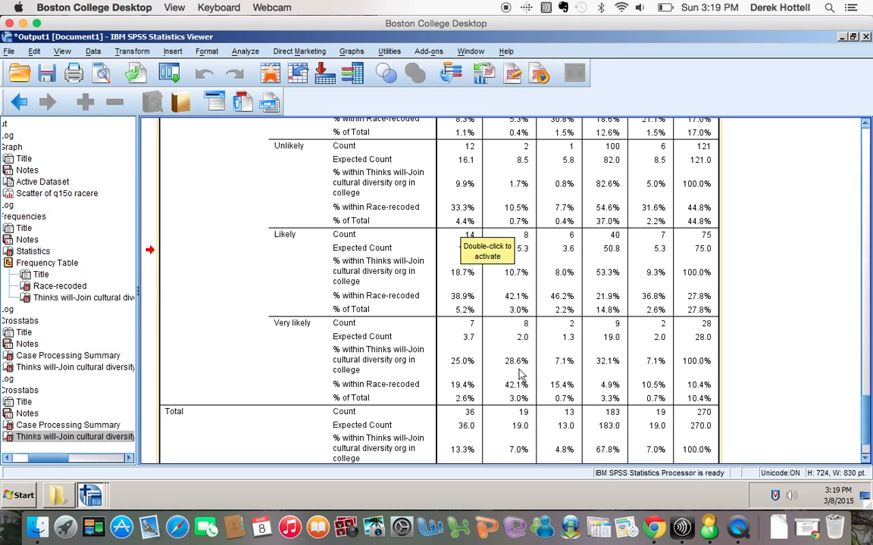
pyautogui.scroll(3, 518, 373)
pyautogui.scroll(1, 517, 372)
pyautogui.scroll(-6, 517, 341)
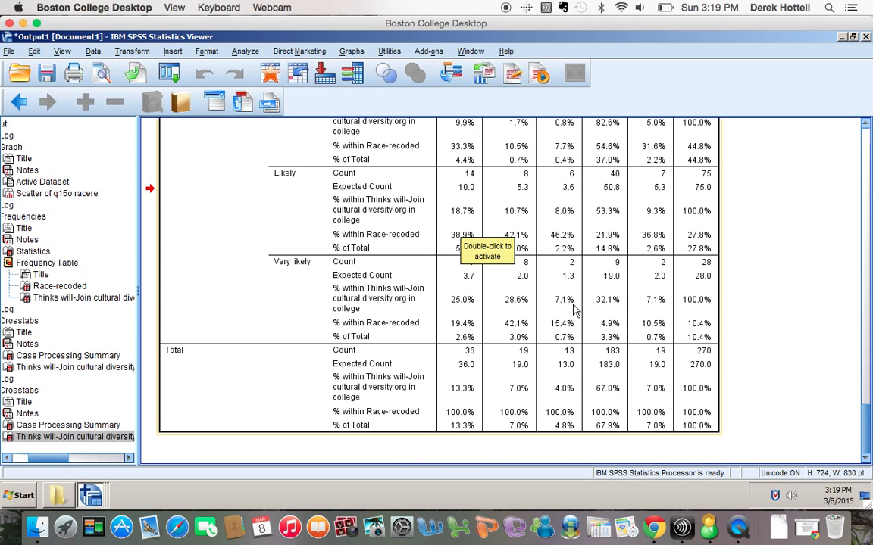
pyautogui.scroll(15, 616, 315)
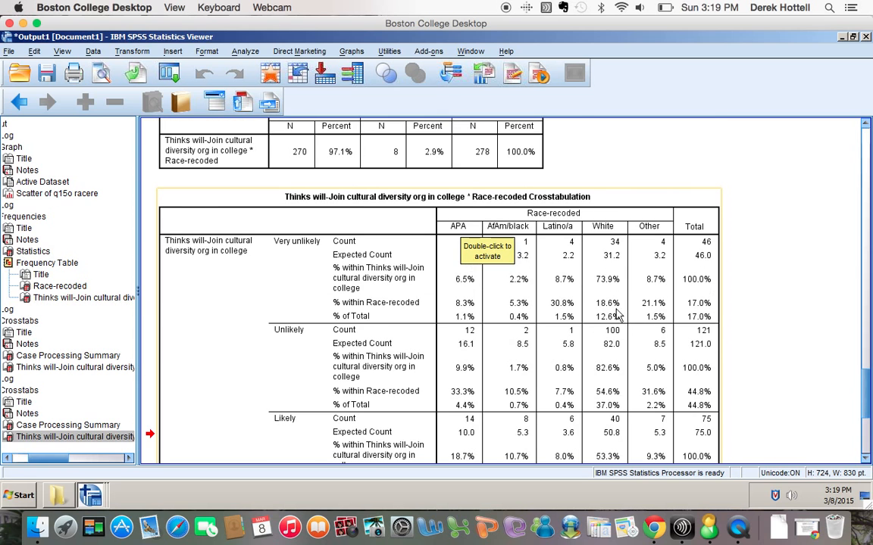
pyautogui.scroll(-15, 616, 315)
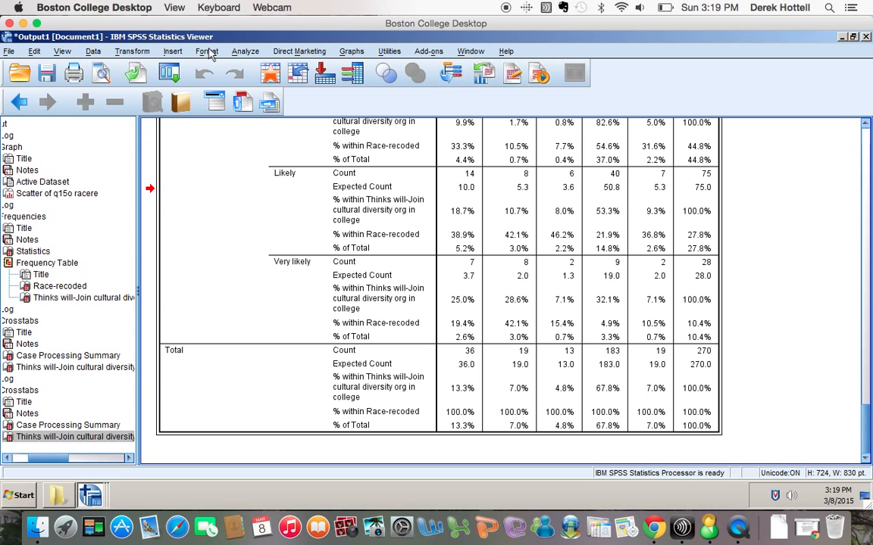
pyautogui.scroll(10, 436, 284)
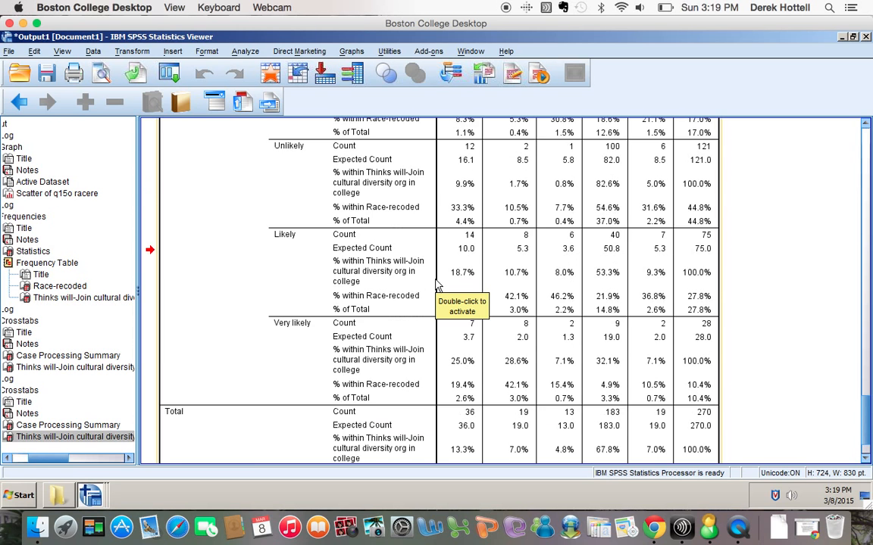
pyautogui.scroll(-4, 435, 284)
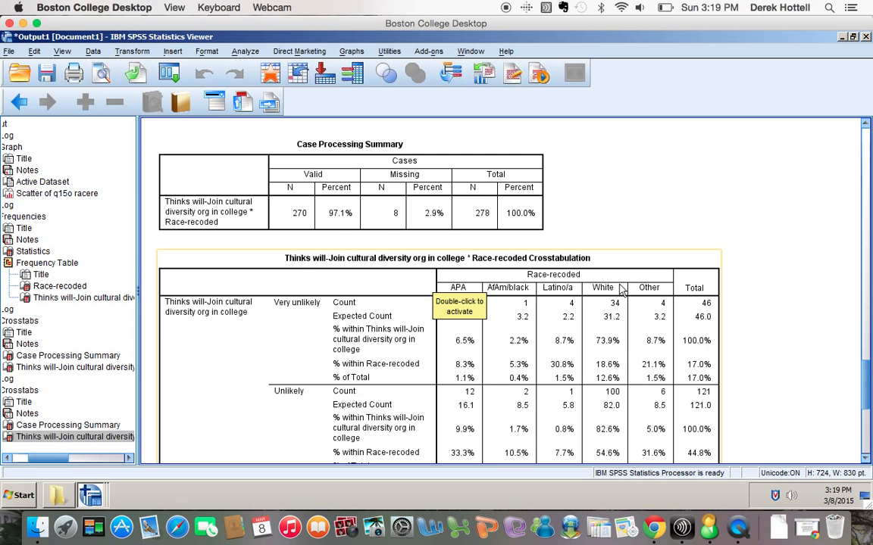
pyautogui.scroll(-10, 465, 421)
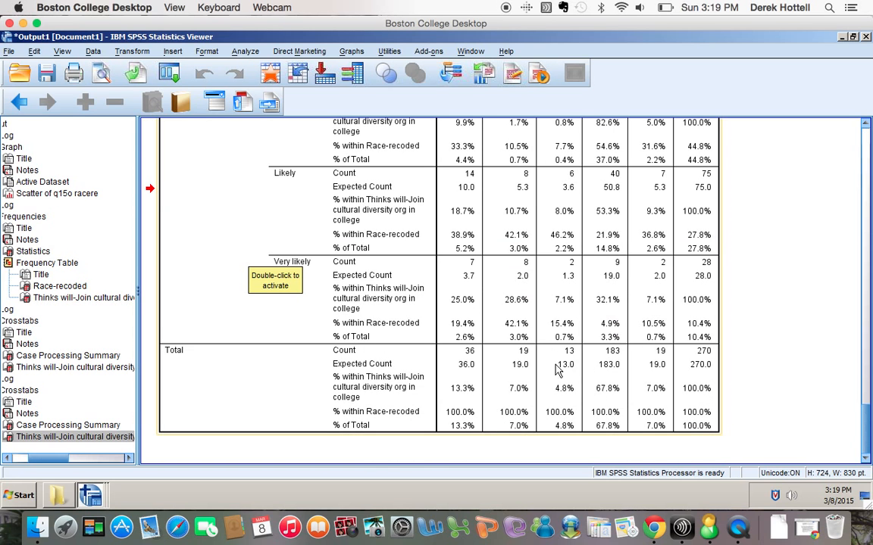
# Open the Crosstabs dialog with the diversity-by-race variables filled in, then cancel it.
pyautogui.click(245, 55)
pyautogui.moveTo(356, 79)
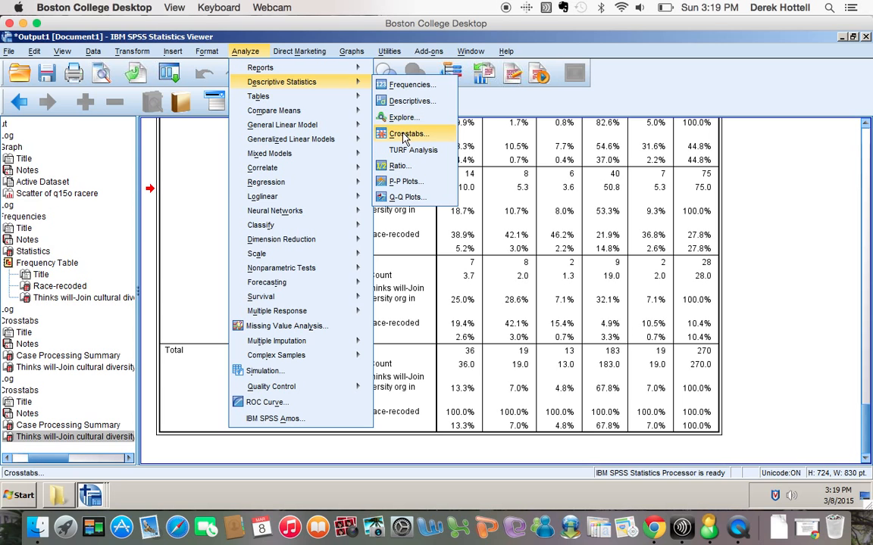
pyautogui.click(403, 137)
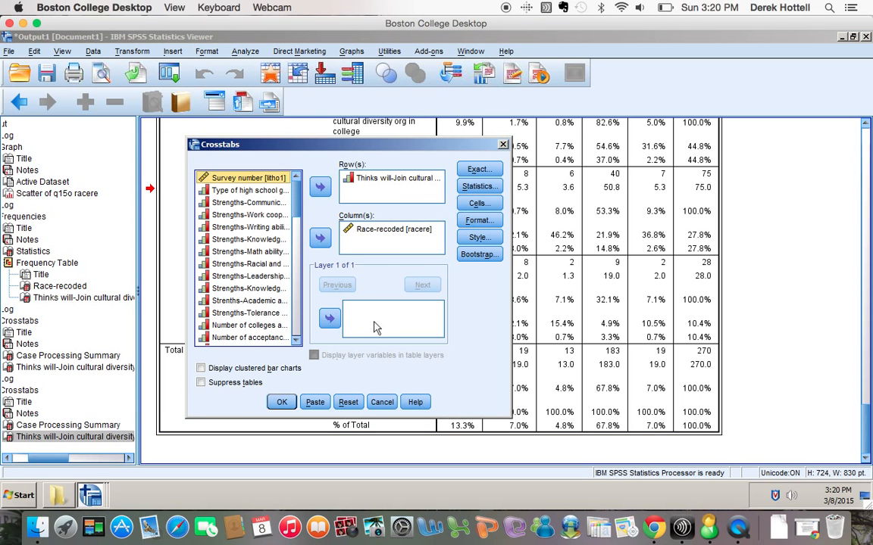
pyautogui.click(381, 402)
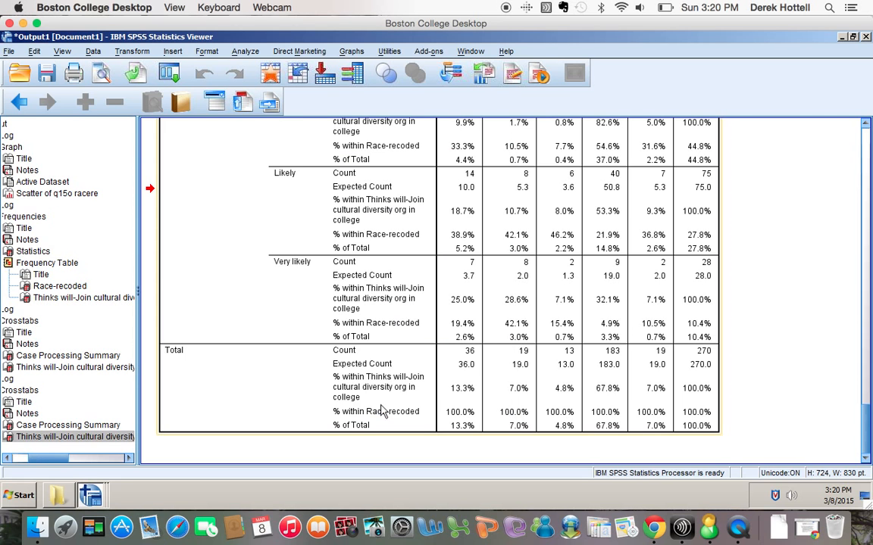
# Reopen Crosstabs, turn on the Chi-square statistic and paste the command into the syntax.
pyautogui.click(245, 51)
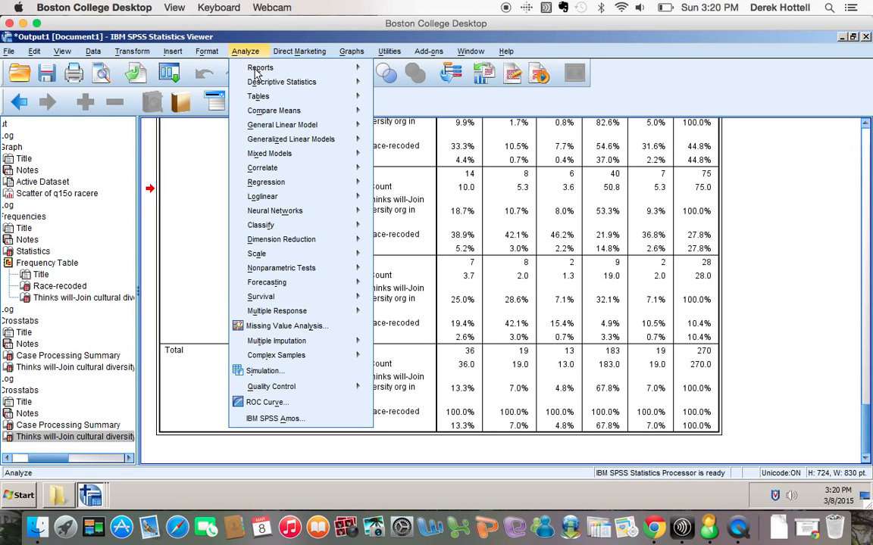
pyautogui.moveTo(258, 85)
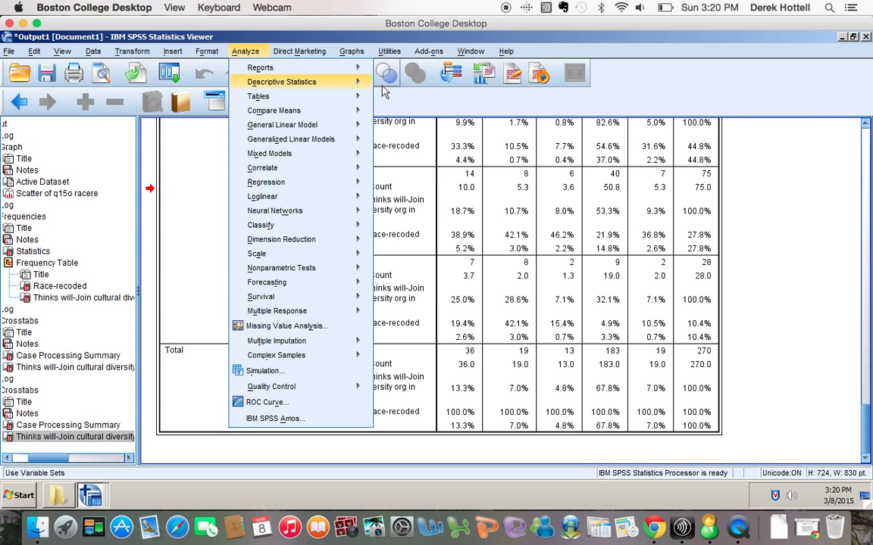
pyautogui.click(396, 135)
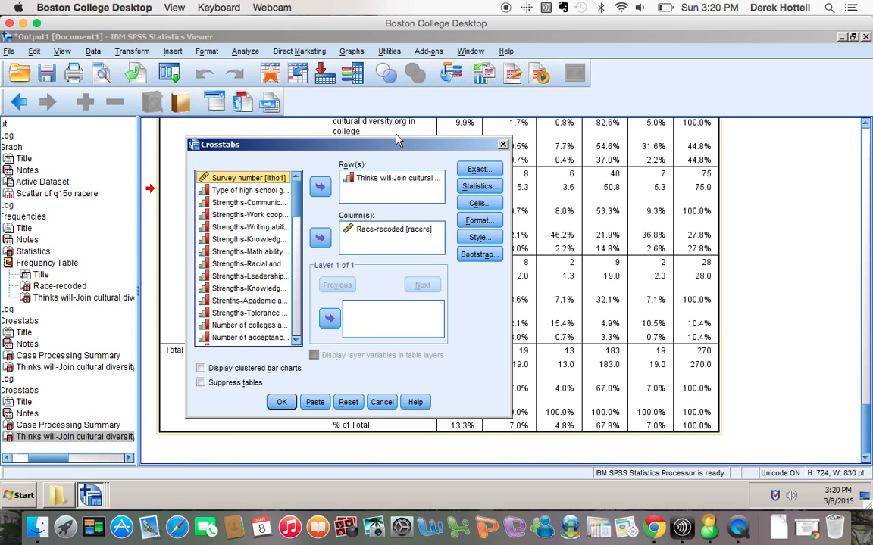
pyautogui.click(471, 187)
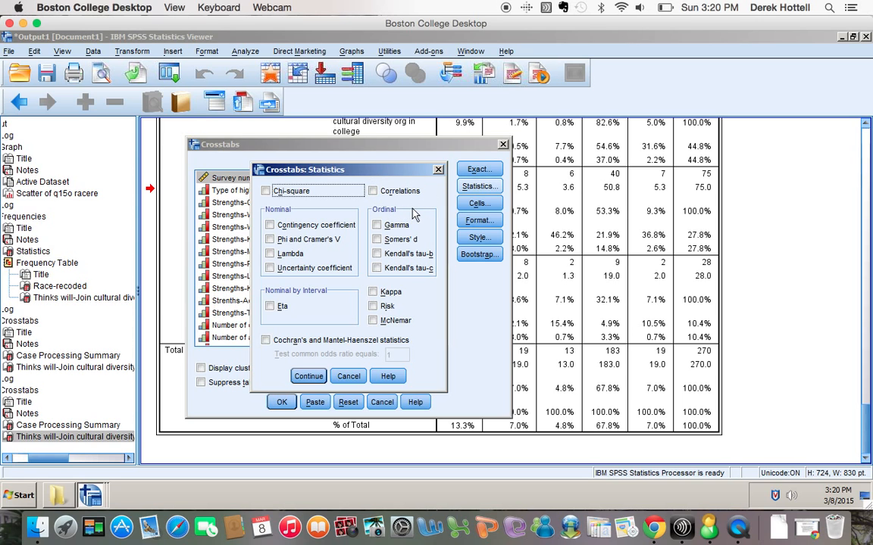
pyautogui.click(266, 192)
pyautogui.click(307, 375)
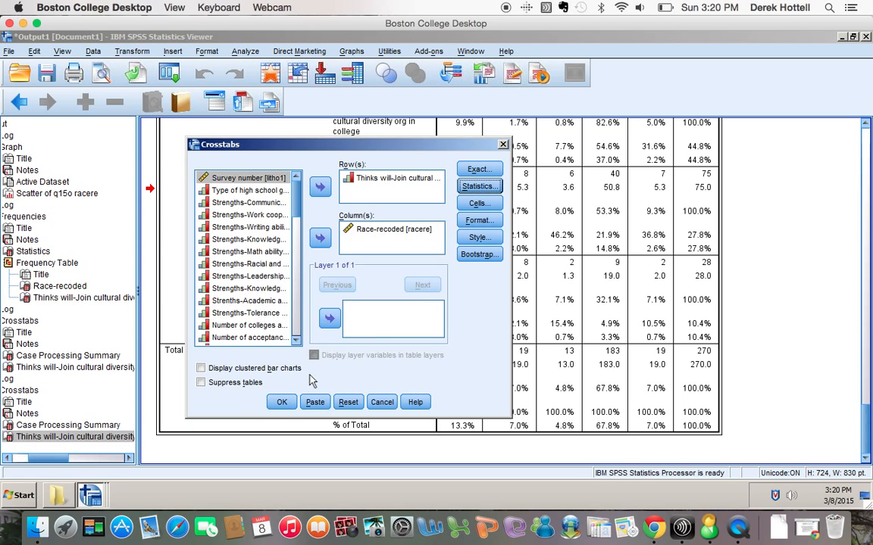
pyautogui.click(476, 187)
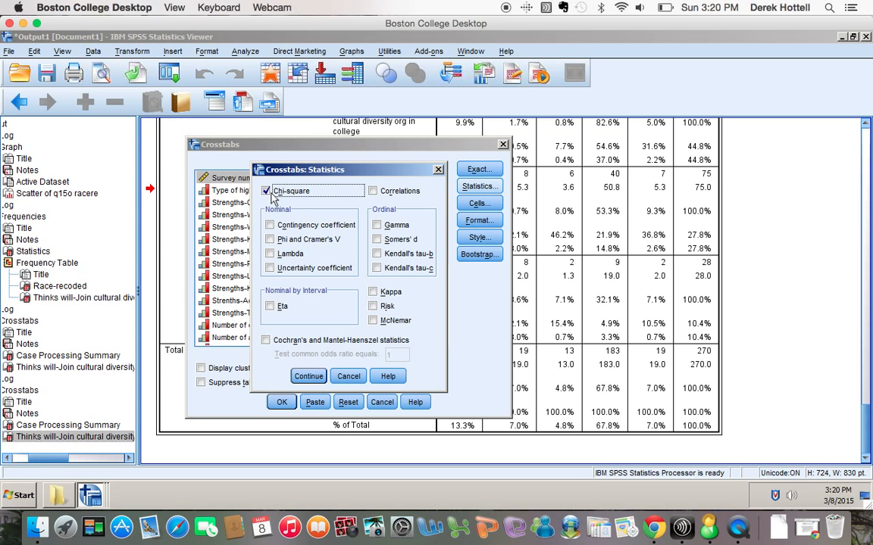
pyautogui.click(308, 376)
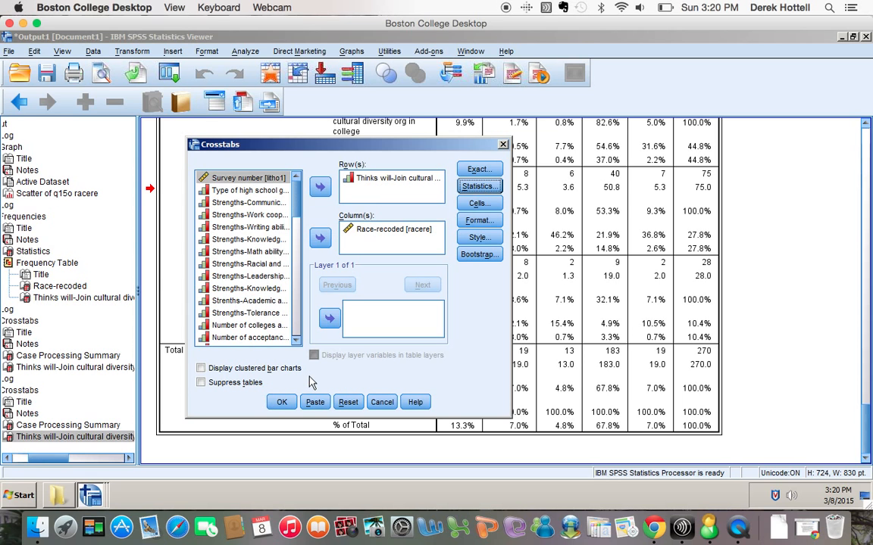
pyautogui.click(310, 404)
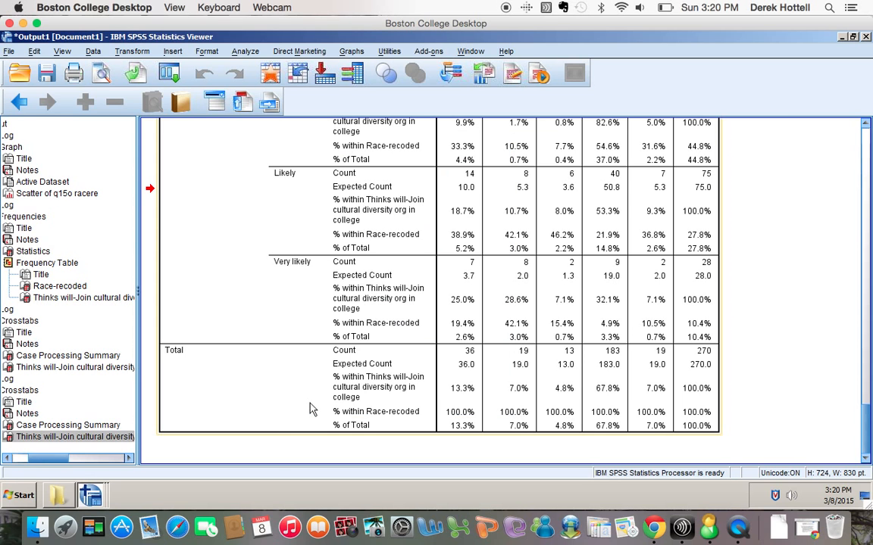
# In Syntax1, select the second CROSSTABS block (lines 12–17) and run it.
pyautogui.click(470, 52)
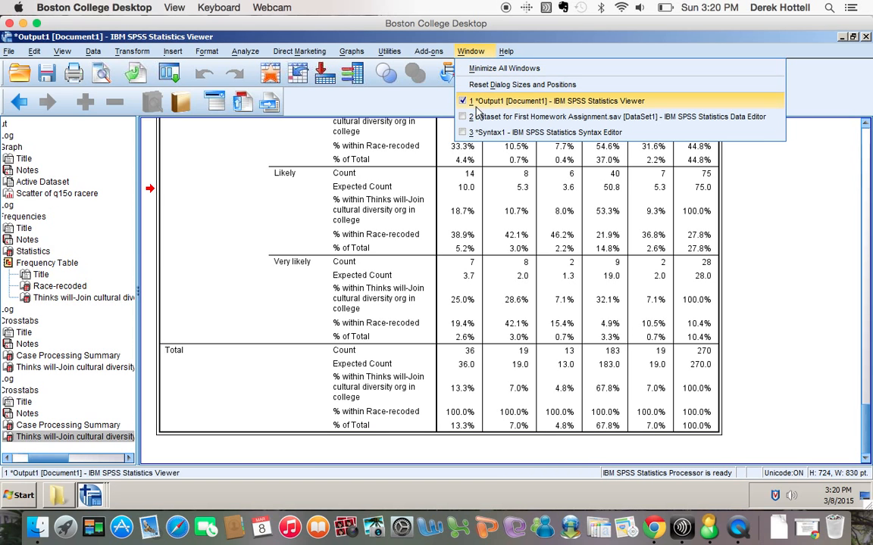
pyautogui.click(480, 133)
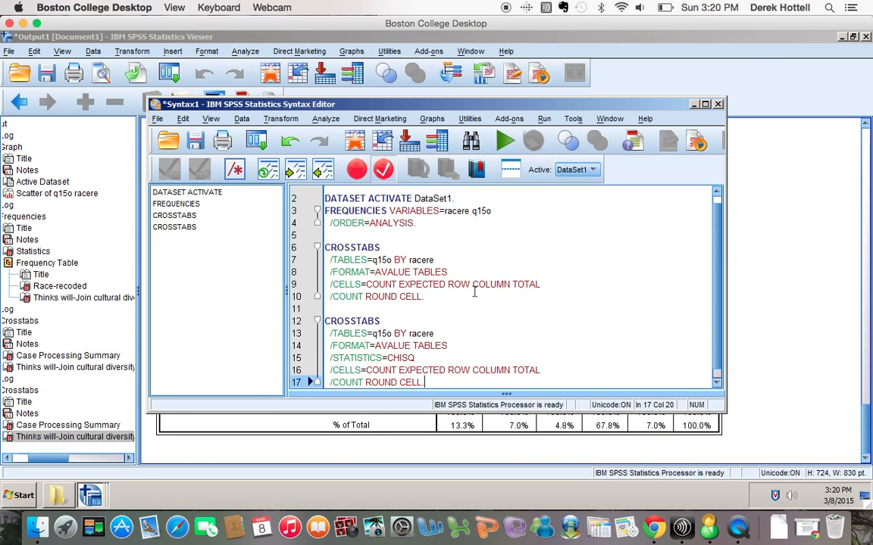
pyautogui.scroll(-1, 473, 291)
pyautogui.moveTo(434, 376); pyautogui.dragTo(326, 311)
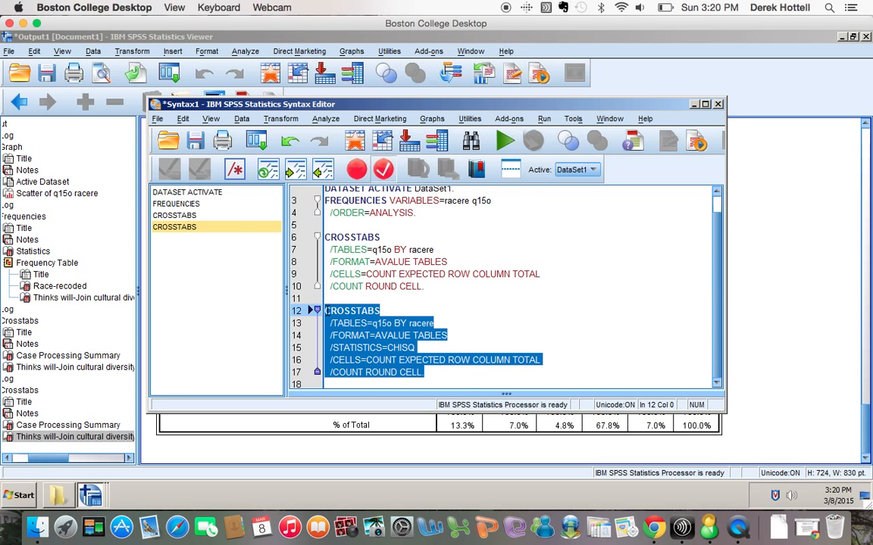
pyautogui.click(505, 141)
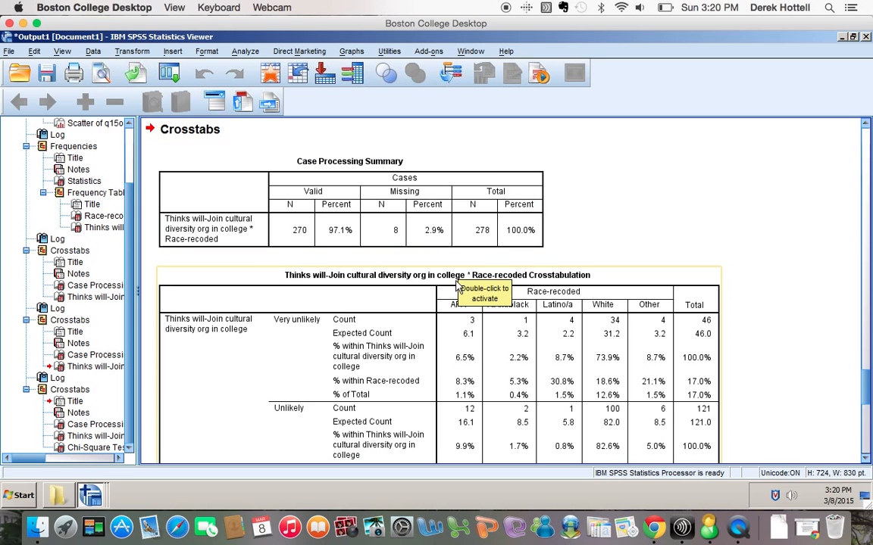
pyautogui.scroll(-3, 457, 287)
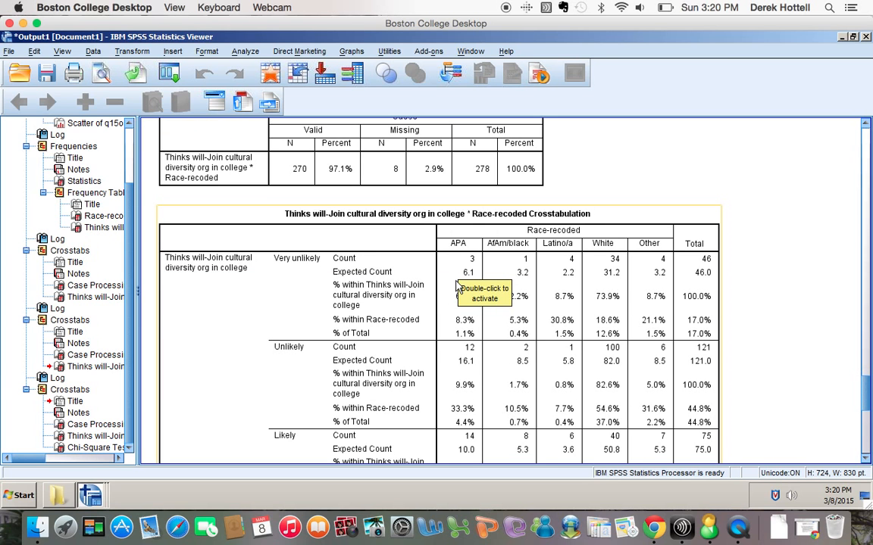
pyautogui.scroll(5, 457, 287)
pyautogui.scroll(-8, 457, 287)
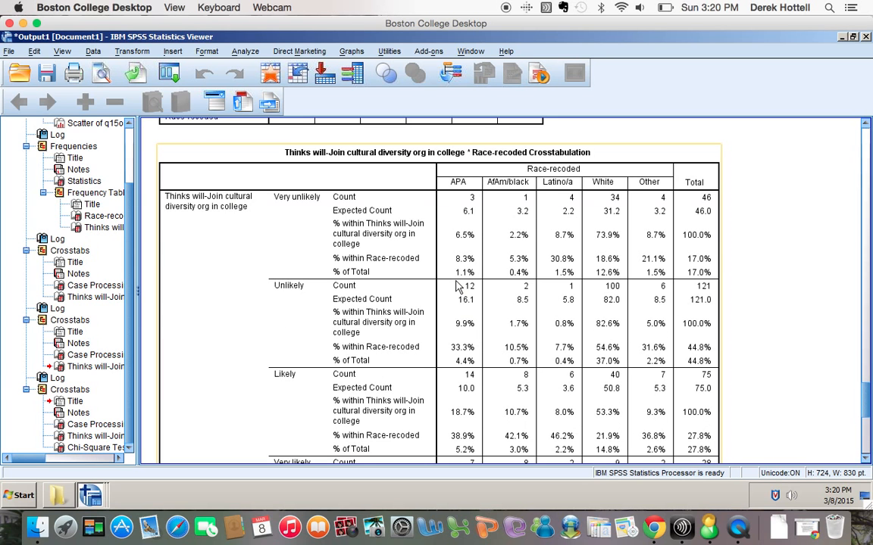
pyautogui.scroll(-6, 457, 287)
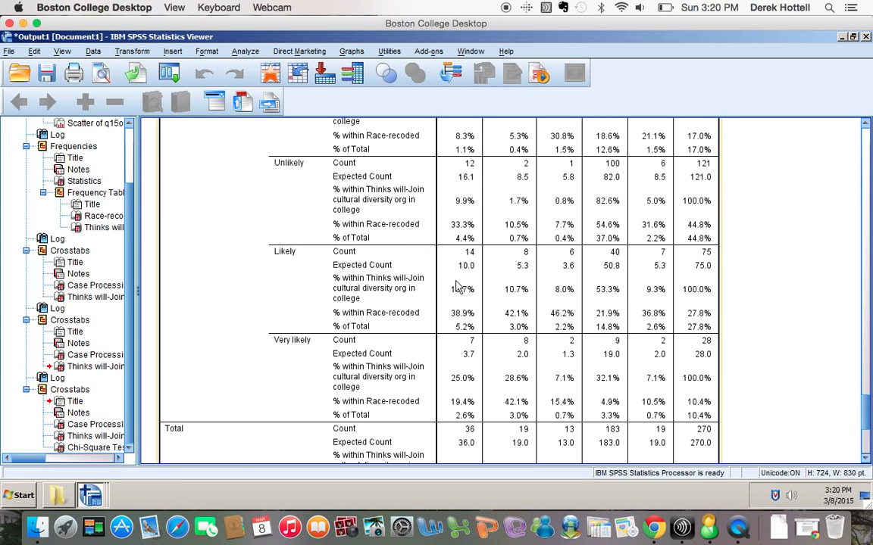
pyautogui.scroll(-11, 457, 287)
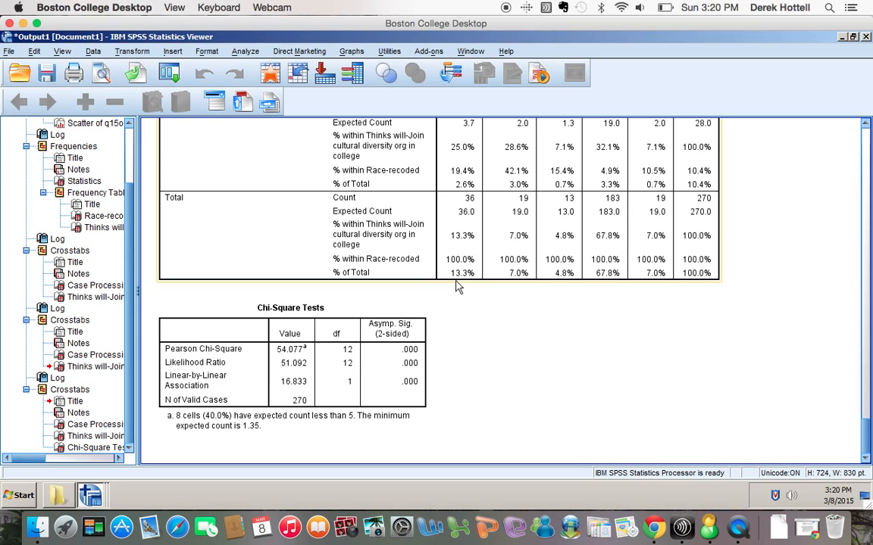
pyautogui.click(334, 340)
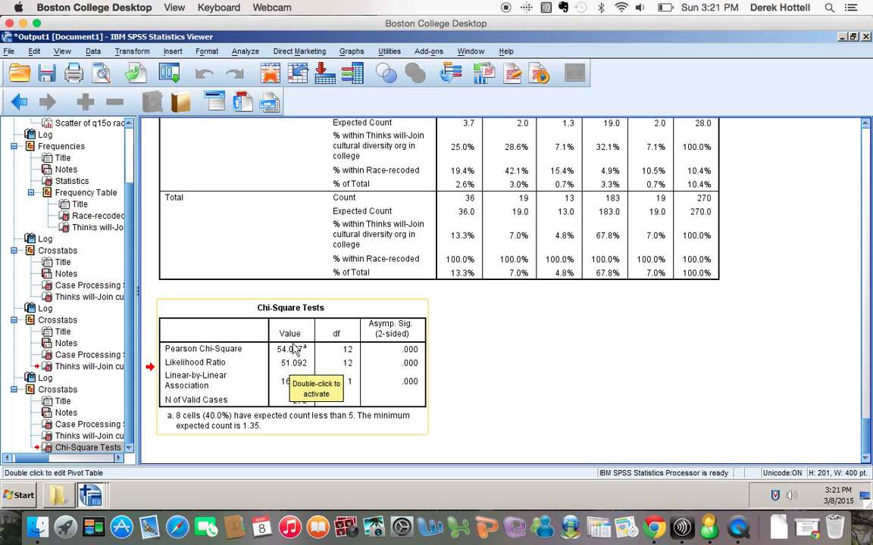
pyautogui.click(280, 358)
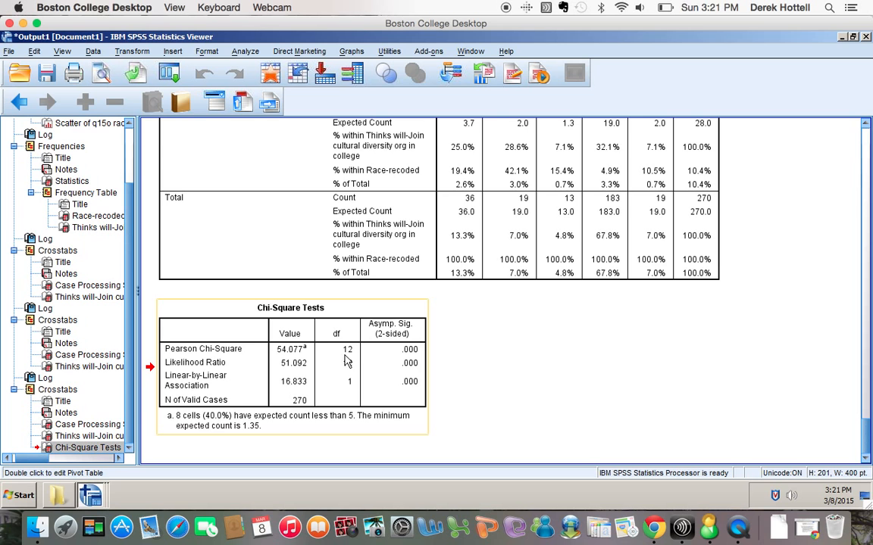
pyautogui.scroll(10, 543, 400)
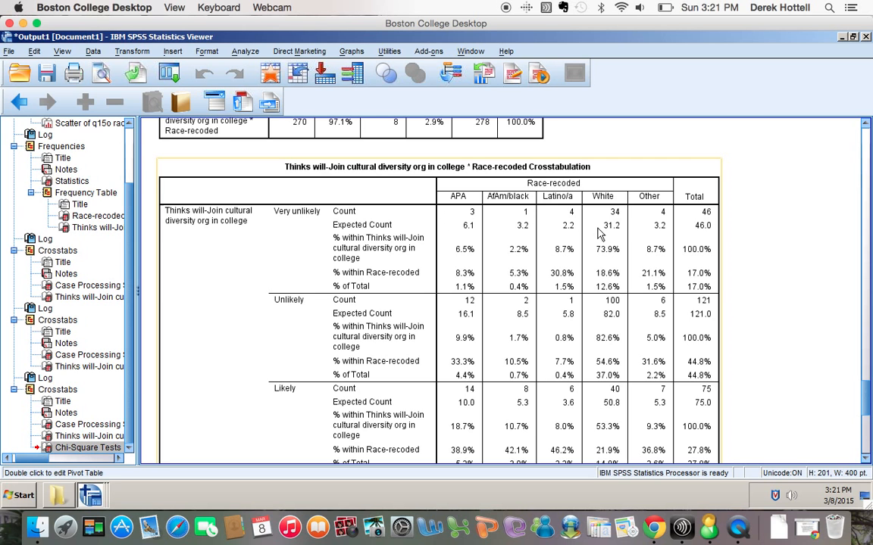
pyautogui.scroll(-10, 588, 236)
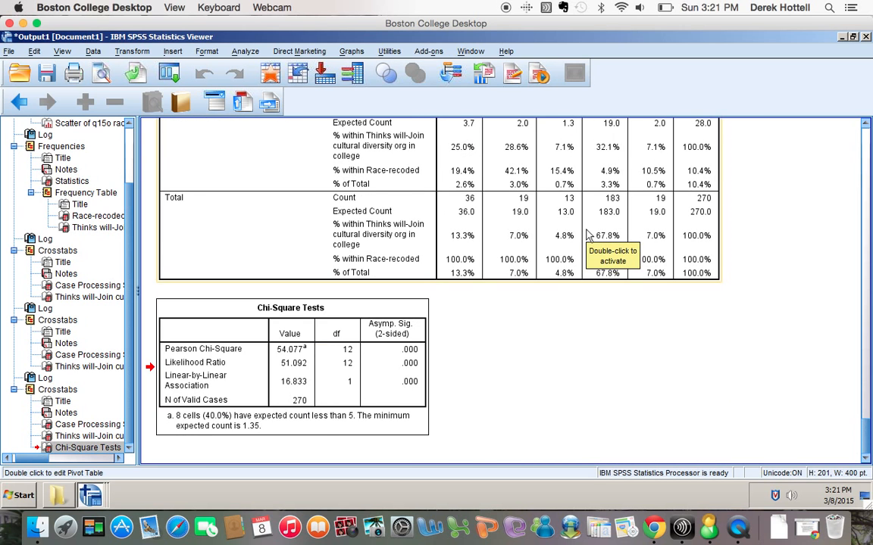
pyautogui.scroll(11, 588, 236)
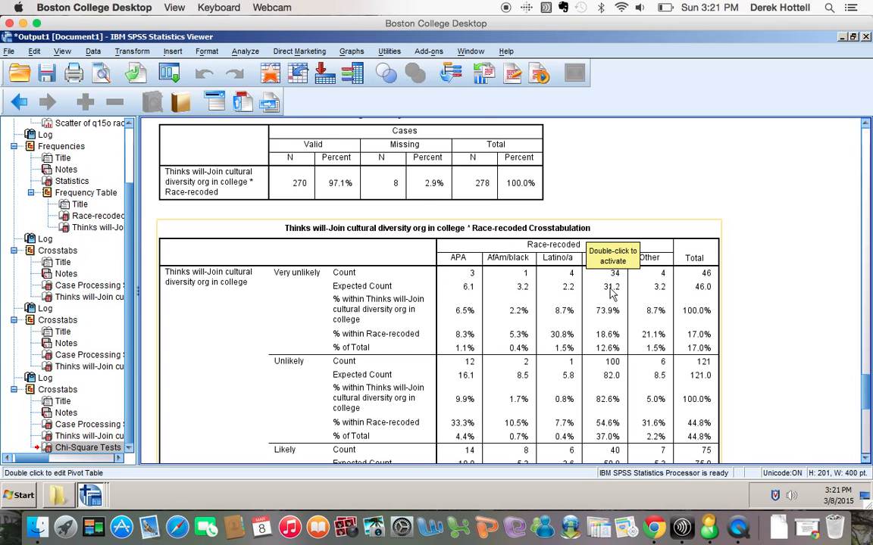
pyautogui.scroll(-5, 612, 294)
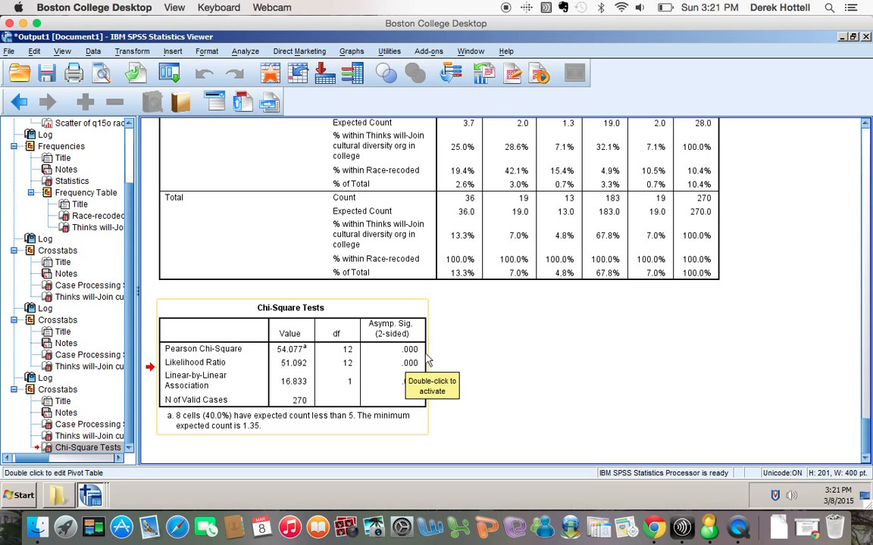
# Activate the Chi-Square Tests table, hiding the Pivoting Trays and Formatting Toolbar, to read Pearson Sig. 2.6473E-7.
pyautogui.doubleClick(408, 354)
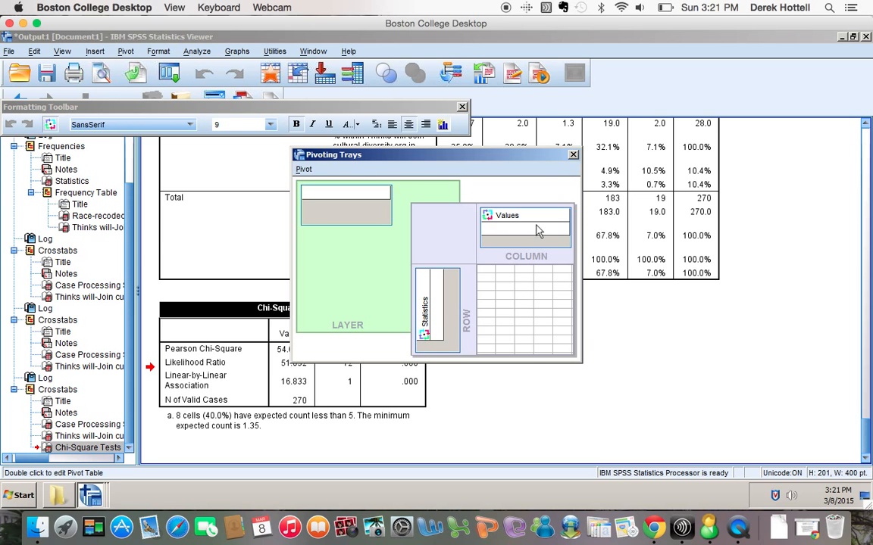
pyautogui.click(573, 156)
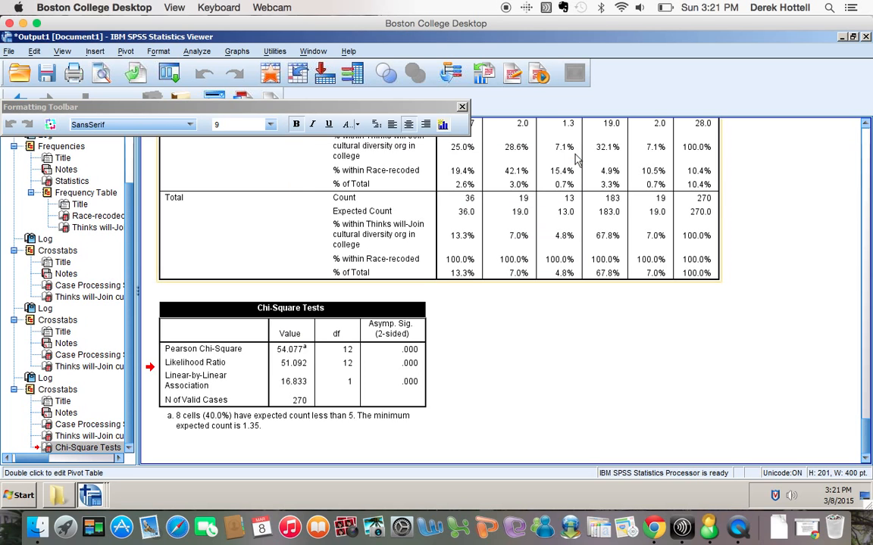
pyautogui.moveTo(415, 356)
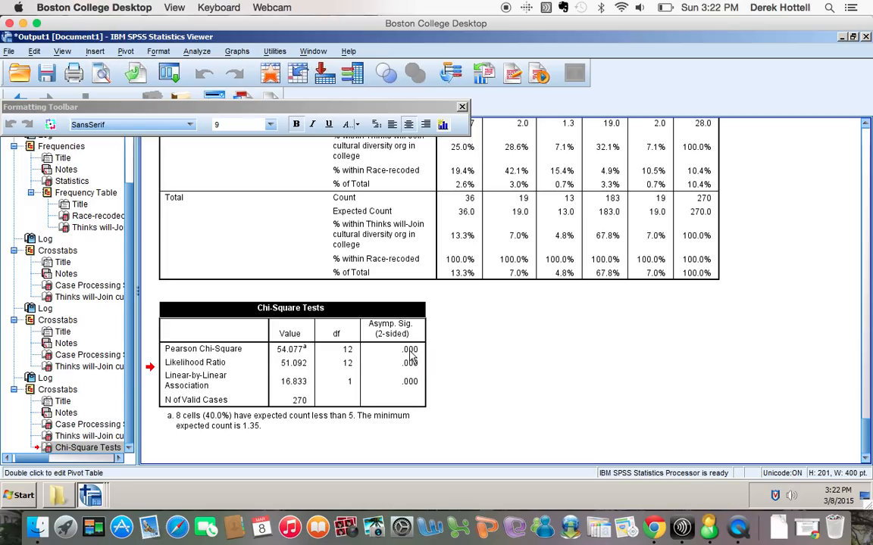
pyautogui.scroll(6, 529, 347)
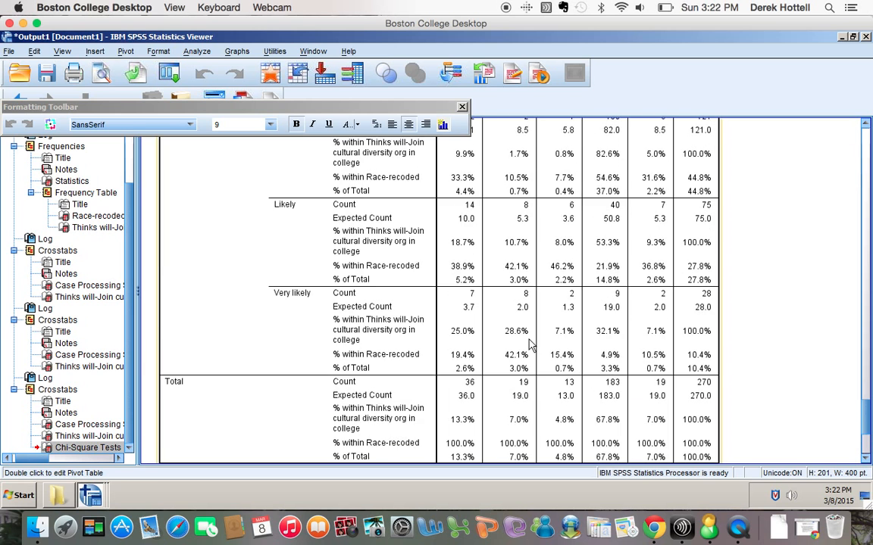
pyautogui.click(462, 107)
pyautogui.scroll(5, 743, 318)
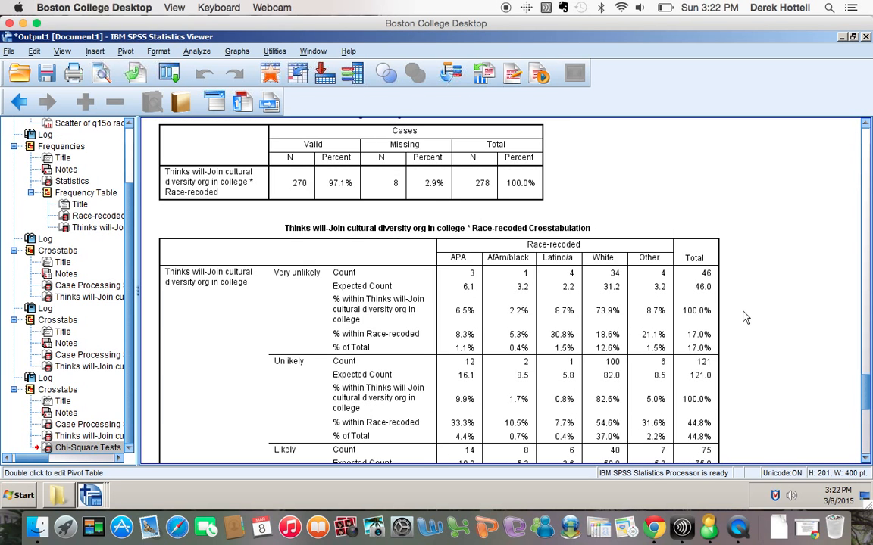
# Review the Race-recoded crosstab and chi-square footnote, then deactivate the pivot table.
pyautogui.scroll(-2, 743, 318)
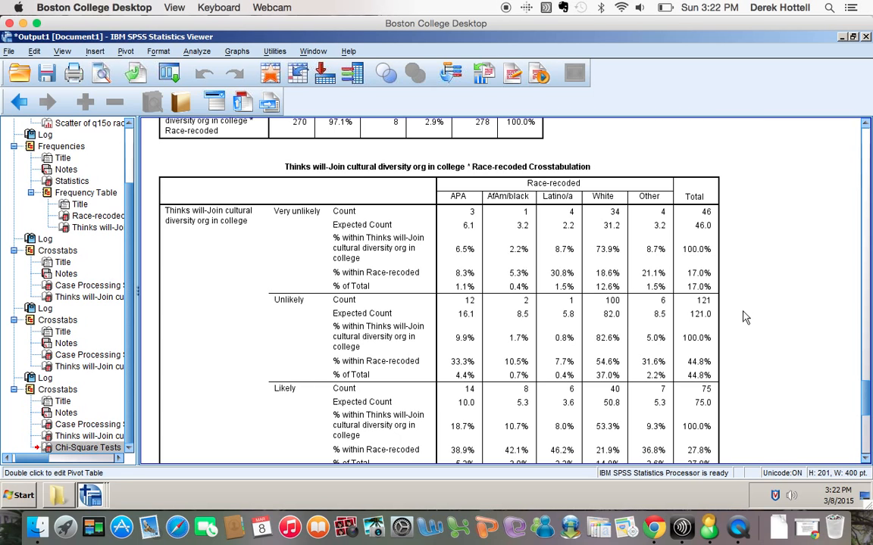
pyautogui.click(376, 198)
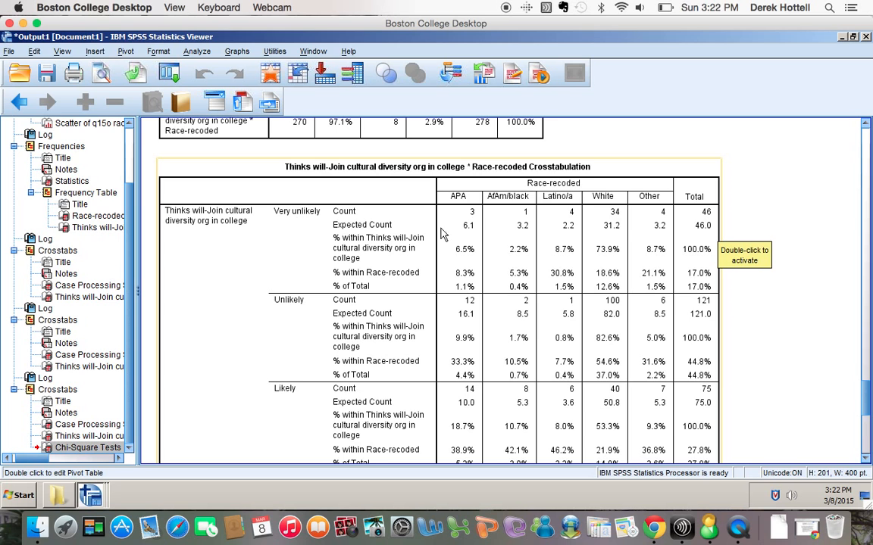
pyautogui.scroll(-10, 382, 362)
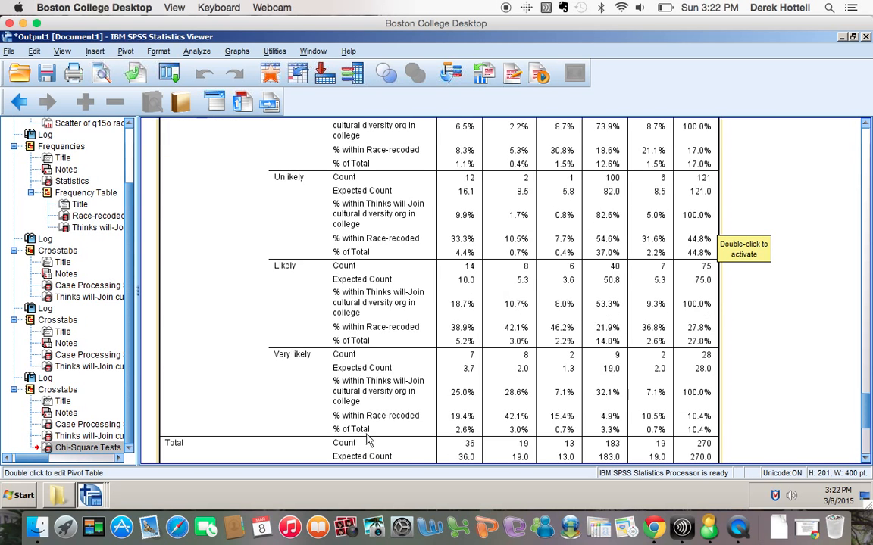
pyautogui.scroll(10, 441, 367)
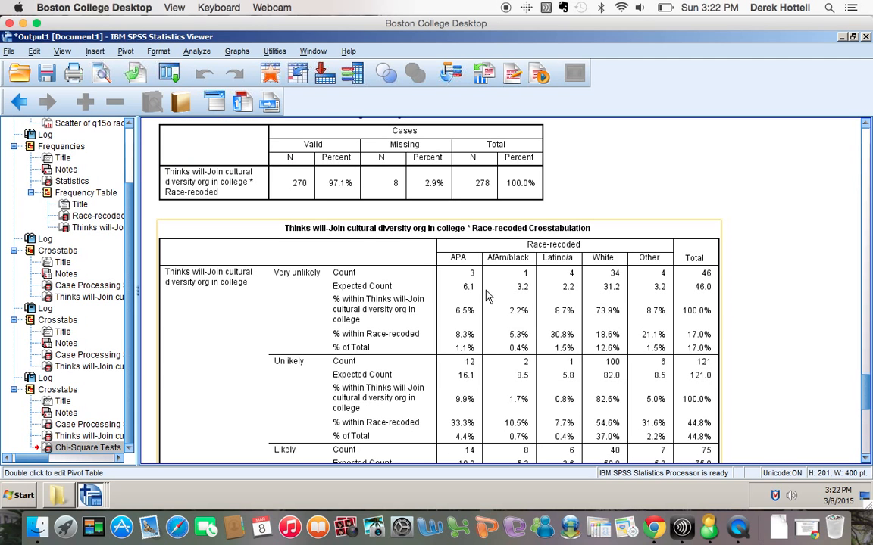
pyautogui.scroll(-3, 613, 394)
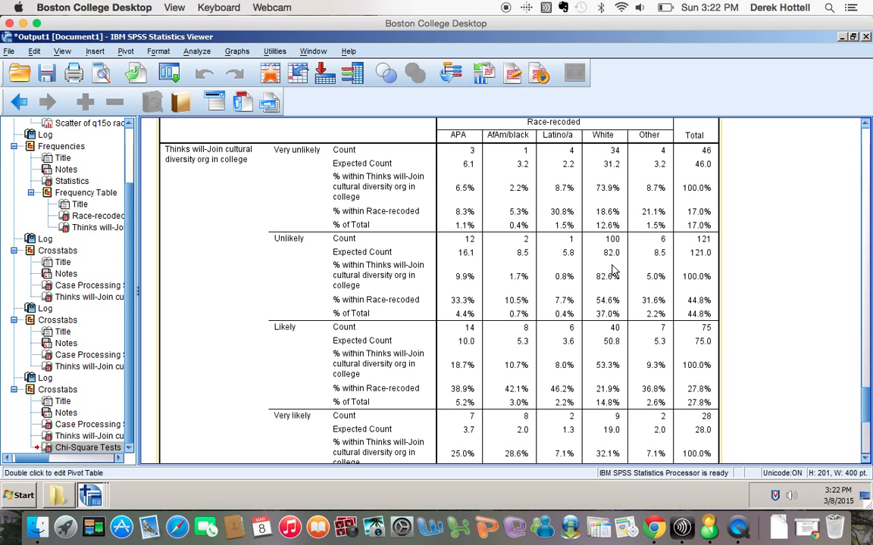
pyautogui.scroll(-3, 594, 302)
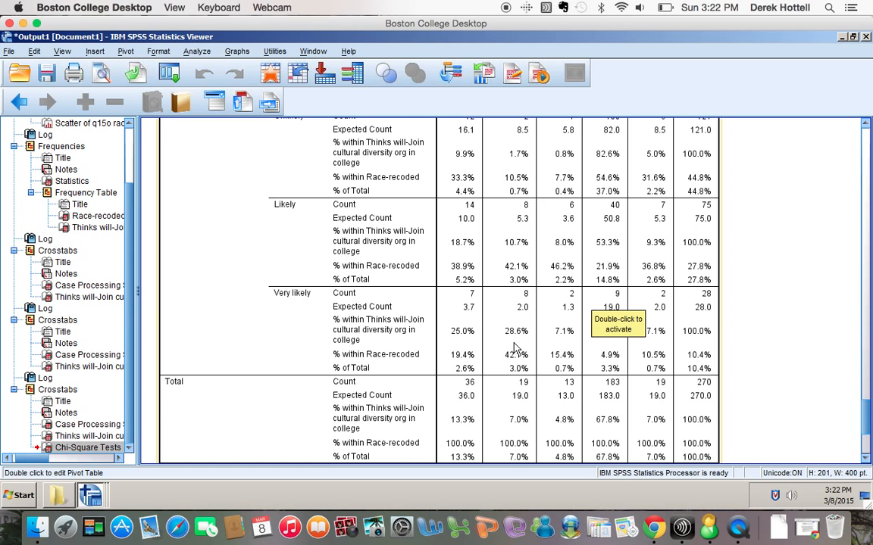
pyautogui.scroll(-5, 515, 349)
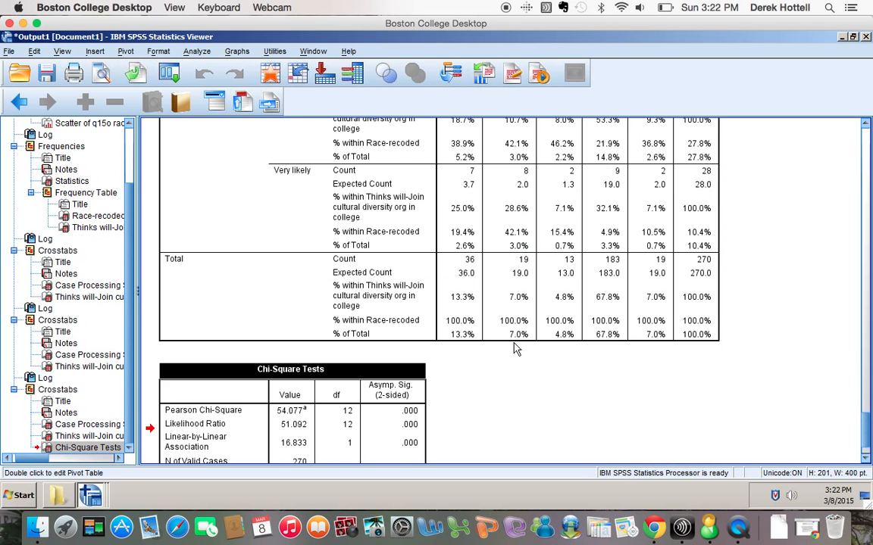
pyautogui.scroll(3, 515, 348)
pyautogui.scroll(10, 515, 348)
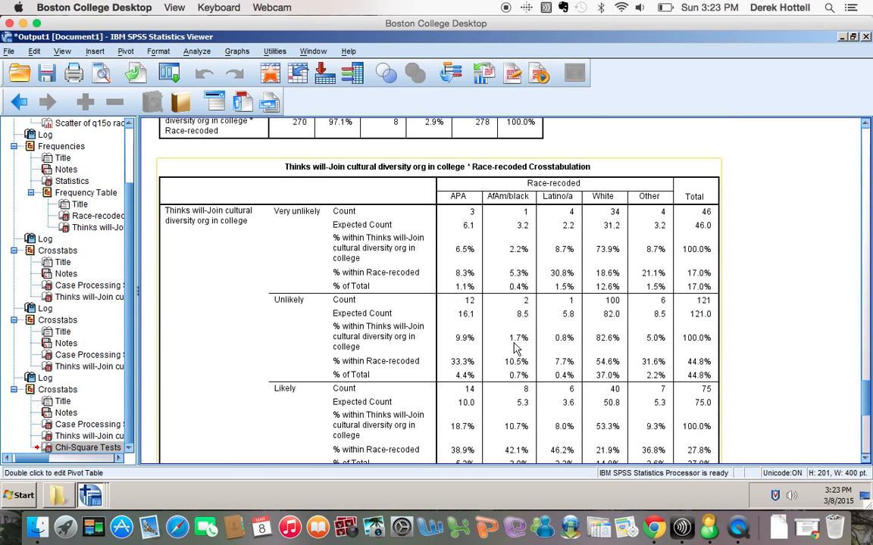
pyautogui.scroll(-15, 514, 349)
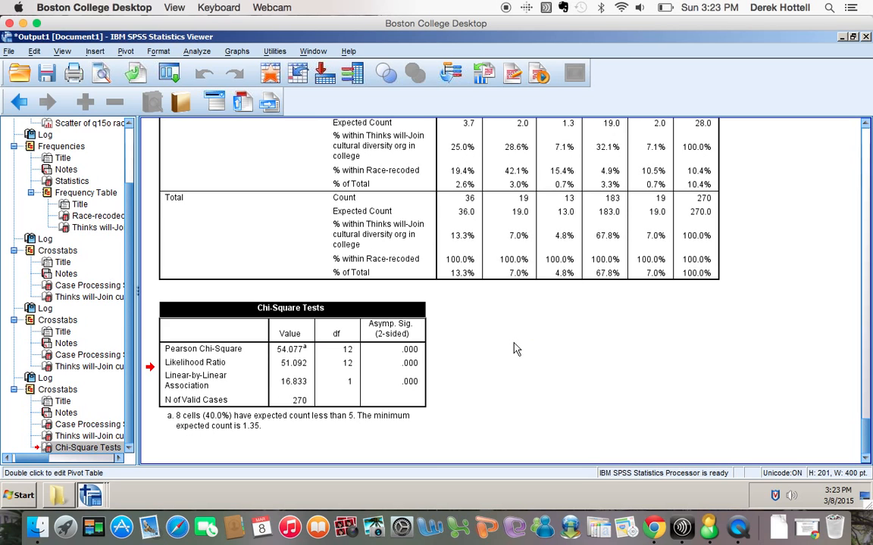
pyautogui.click(514, 349)
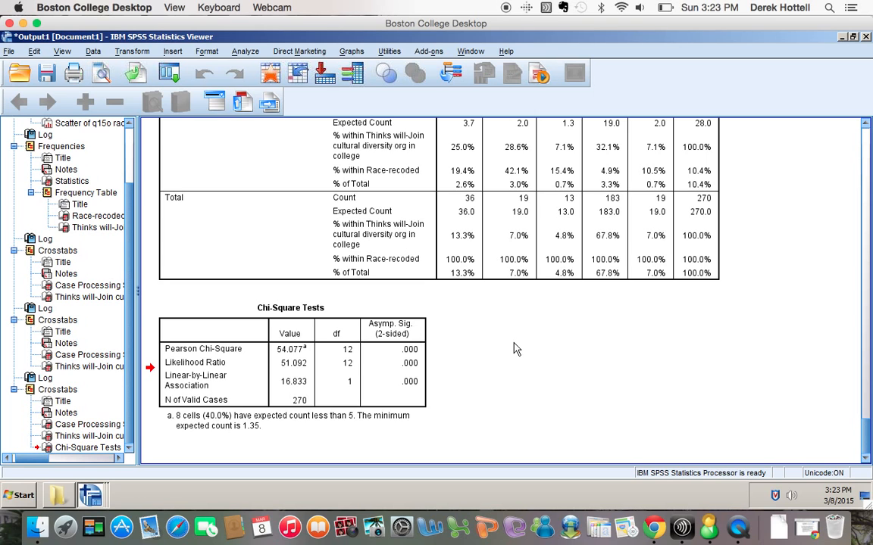
# Pick a Clustered legacy bar chart with Summaries for groups of cases and proceed to Define.
pyautogui.click(353, 51)
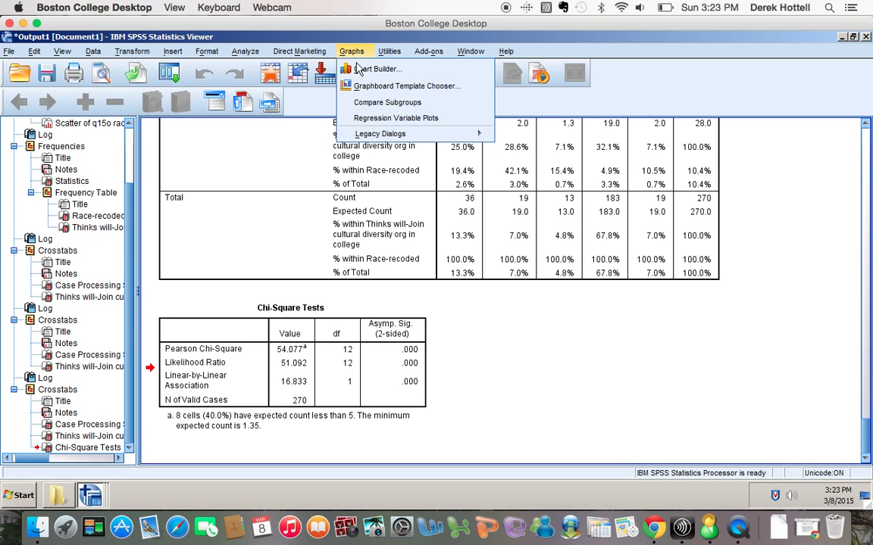
pyautogui.moveTo(364, 133)
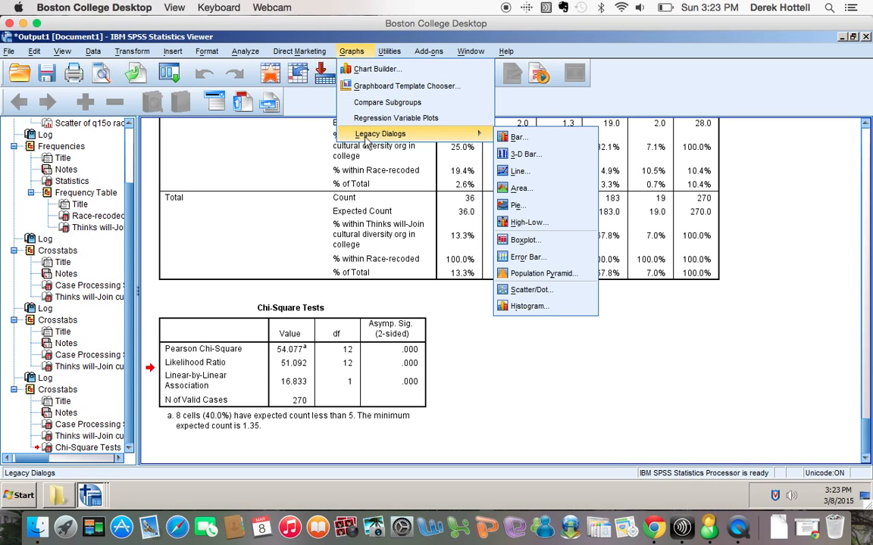
pyautogui.click(514, 138)
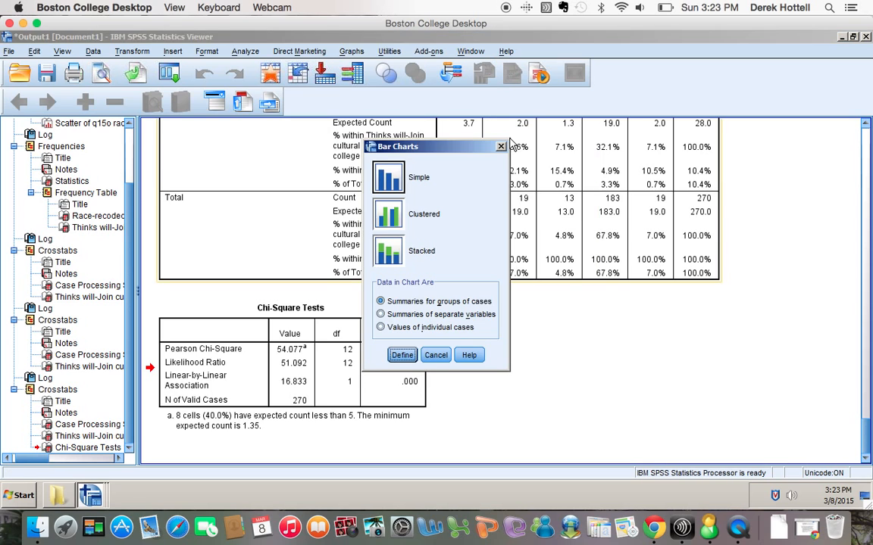
pyautogui.click(386, 215)
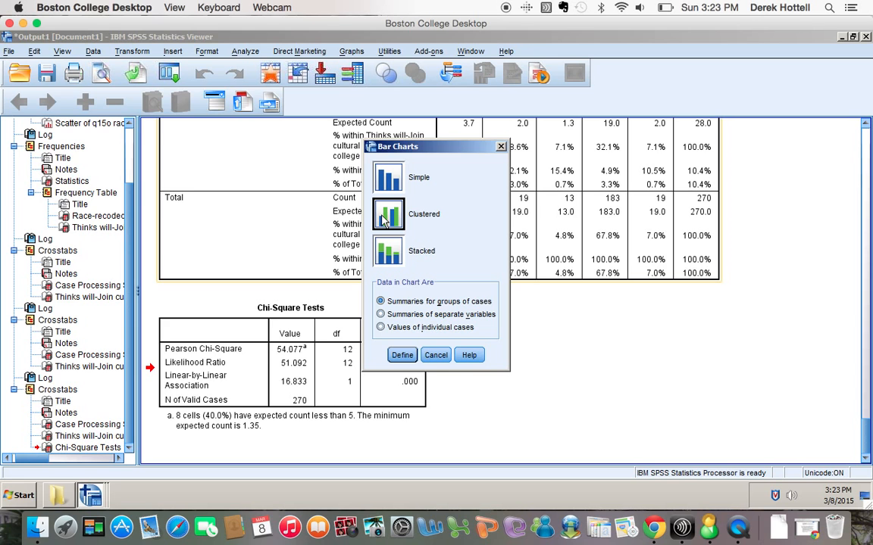
pyautogui.click(401, 355)
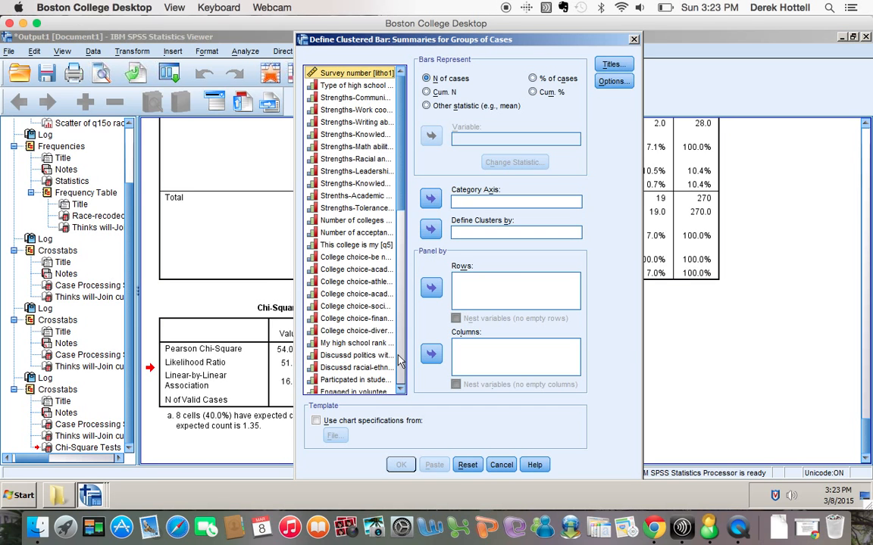
# Show bars as % of cases, with the cultural diversity club item as category axis, clustered by Race-recoded.
pyautogui.click(532, 80)
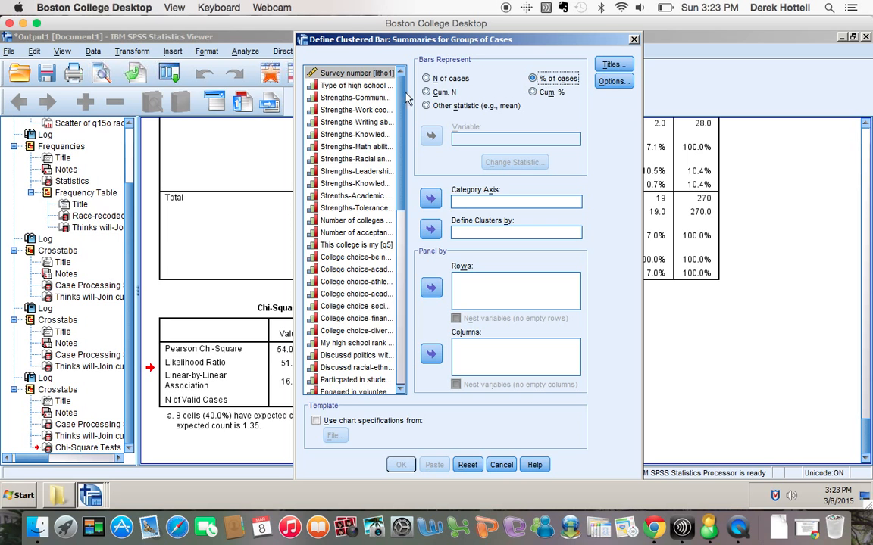
pyautogui.moveTo(403, 96); pyautogui.dragTo(397, 303)
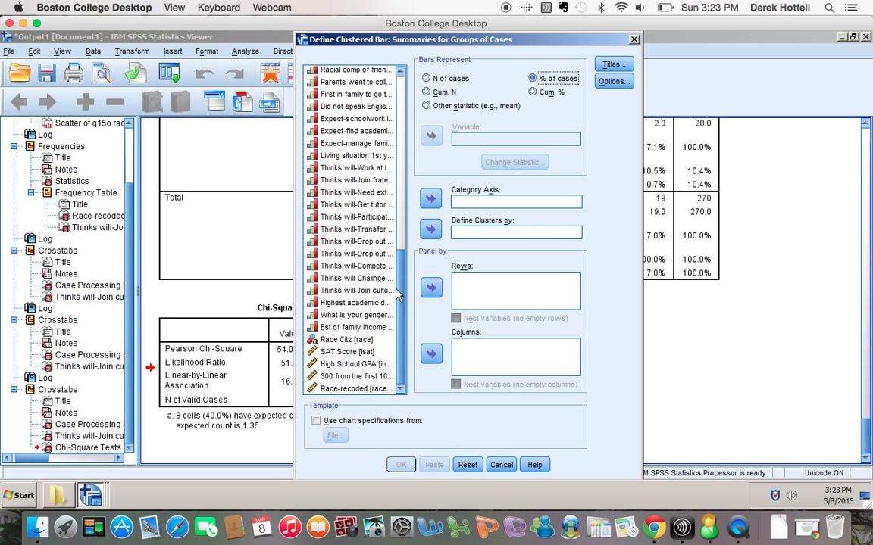
pyautogui.click(353, 290)
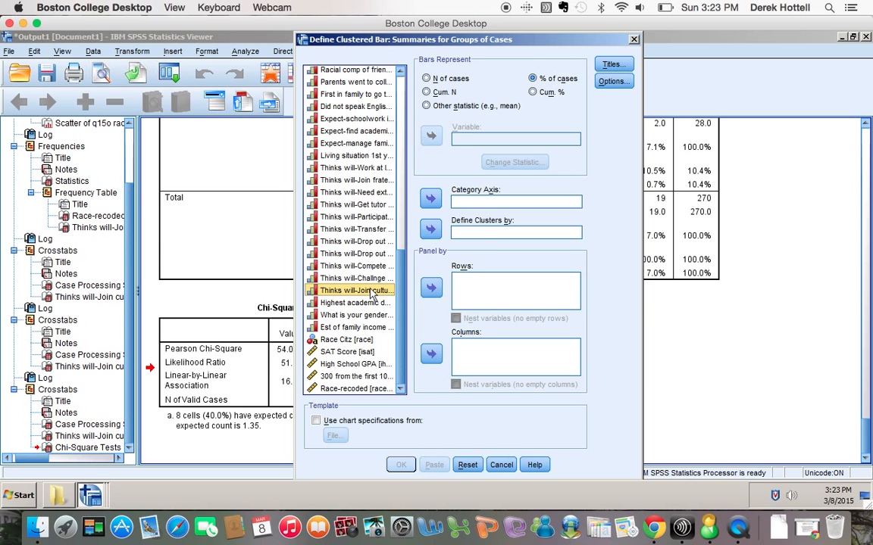
pyautogui.click(431, 200)
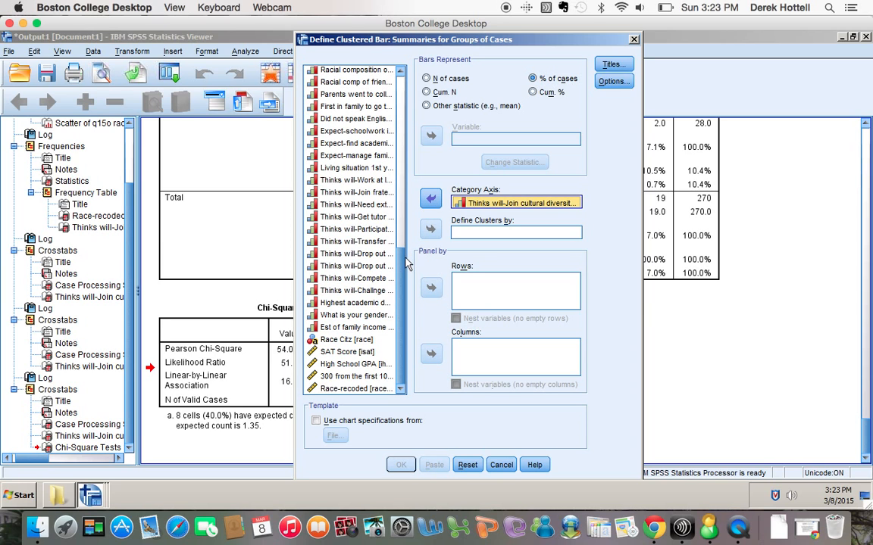
pyautogui.click(354, 388)
pyautogui.click(430, 229)
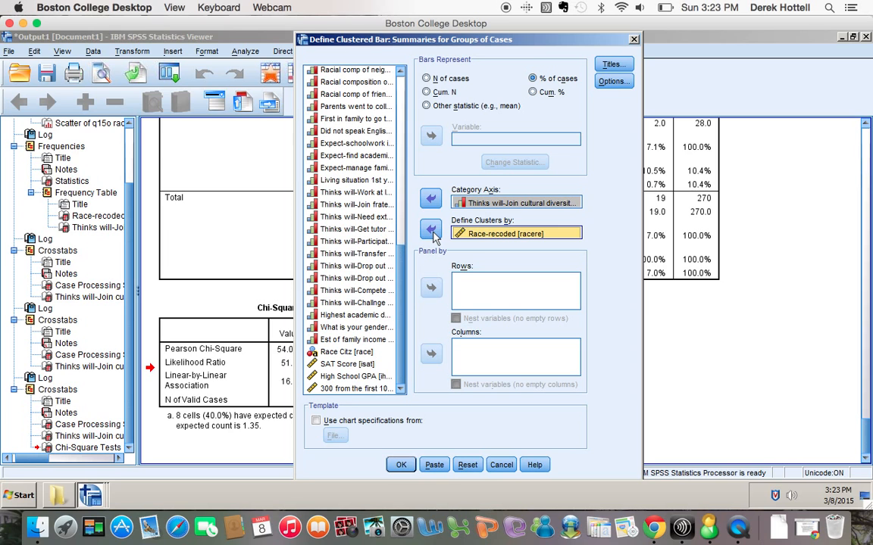
pyautogui.click(611, 65)
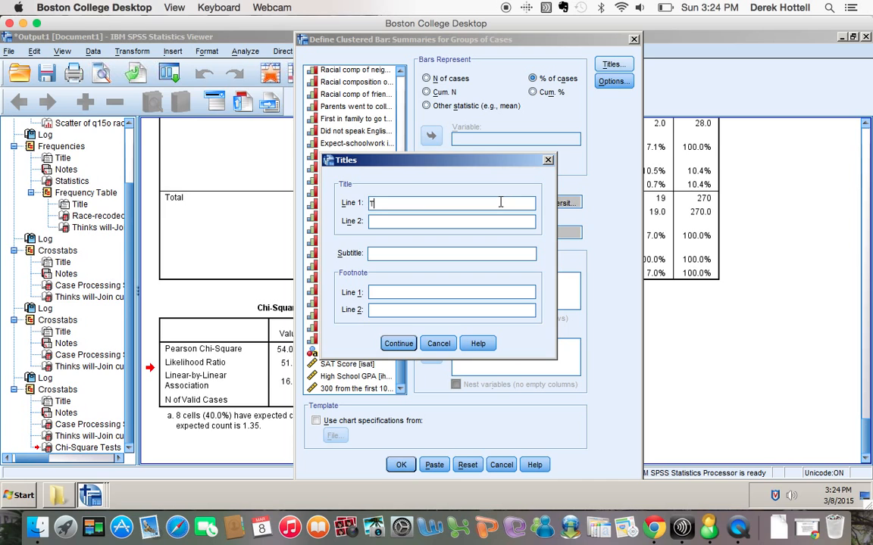
# Title the chart 'Student Expectations of Joining Cultural Diversity Club by Racial Identity' and paste its syntax.
pyautogui.write('T')
pyautogui.press('BackSpace')
pyautogui.write('Student Expectations of J')
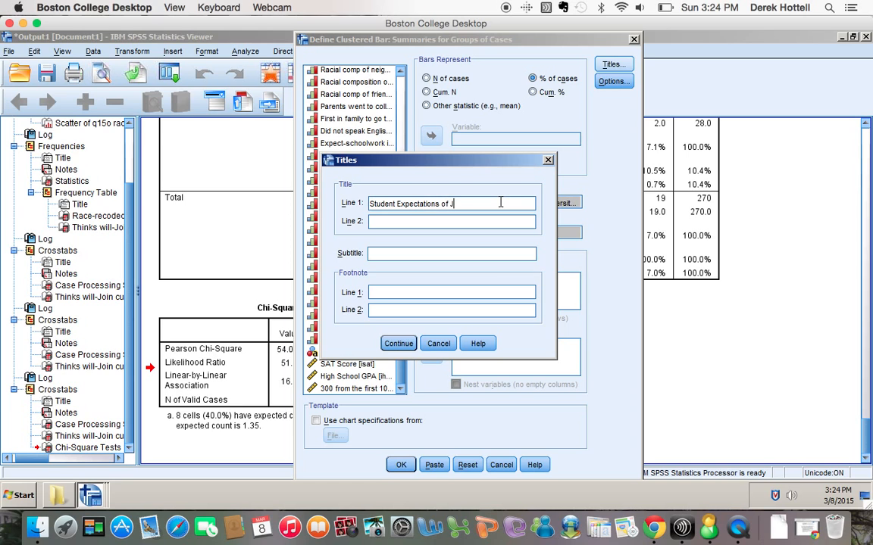
pyautogui.write('oining Cultural Diversity Club ')
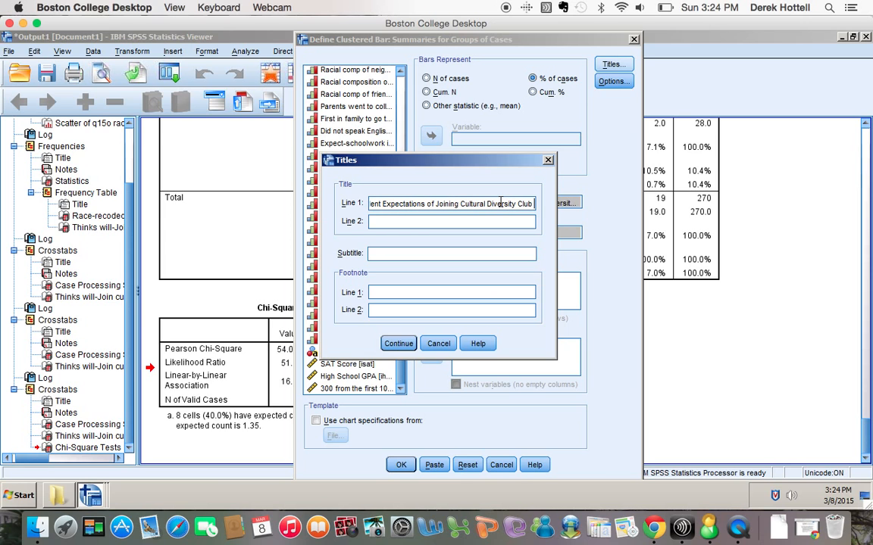
pyautogui.write('by')
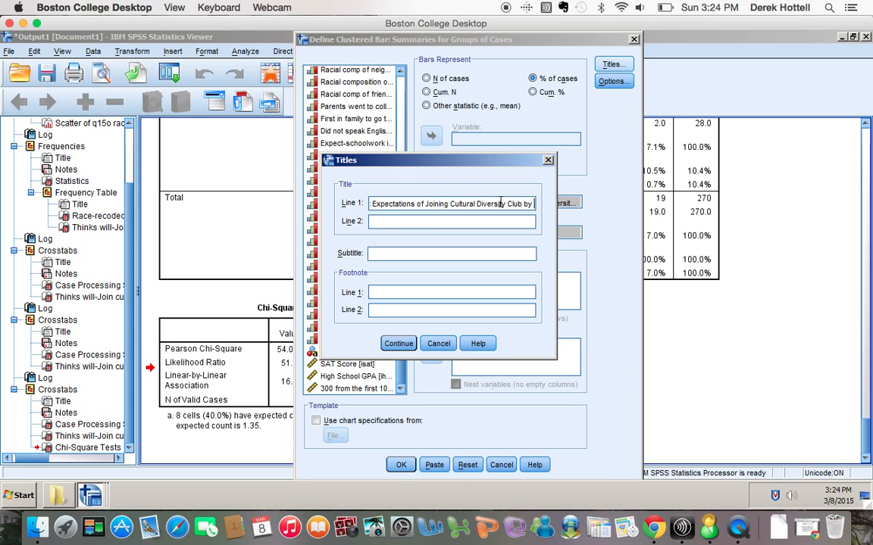
pyautogui.write(' RAci')
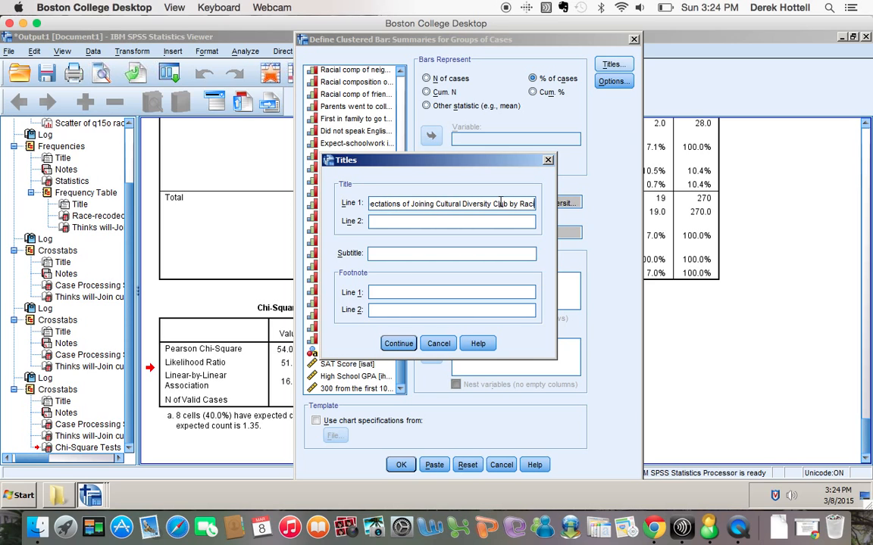
pyautogui.write('al Identity')
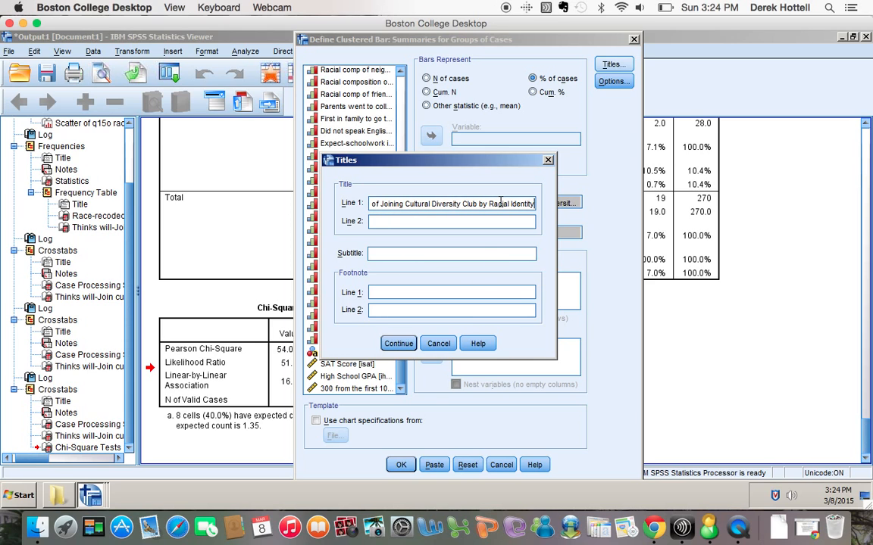
pyautogui.click(398, 344)
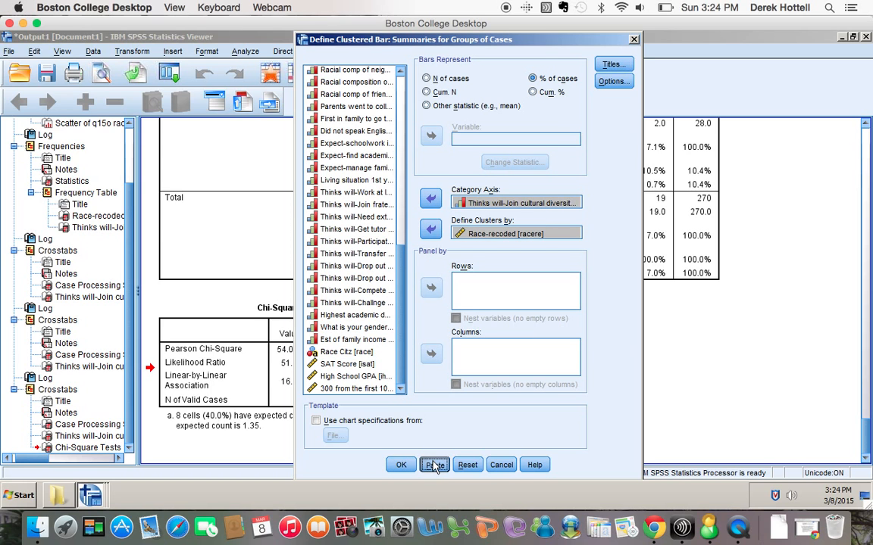
pyautogui.click(401, 465)
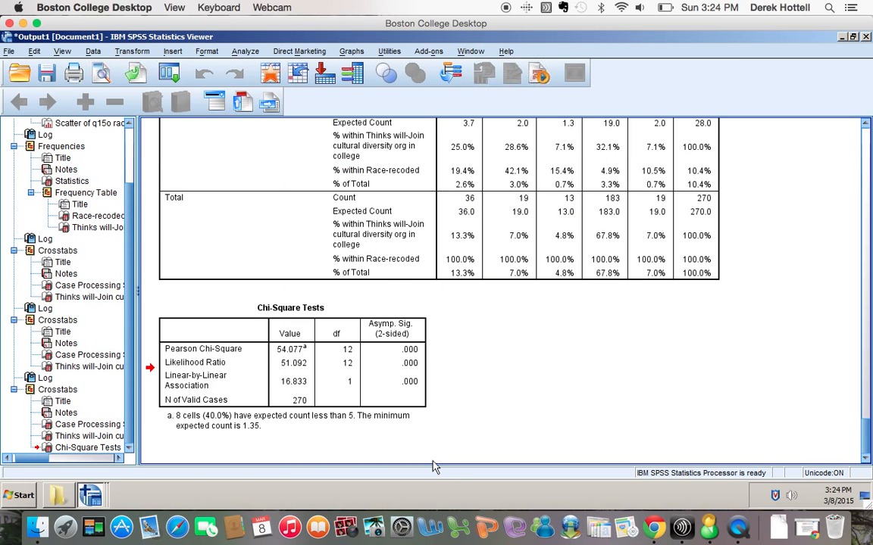
# Select the GRAPH command lines in Syntax1 and run them.
pyautogui.click(471, 51)
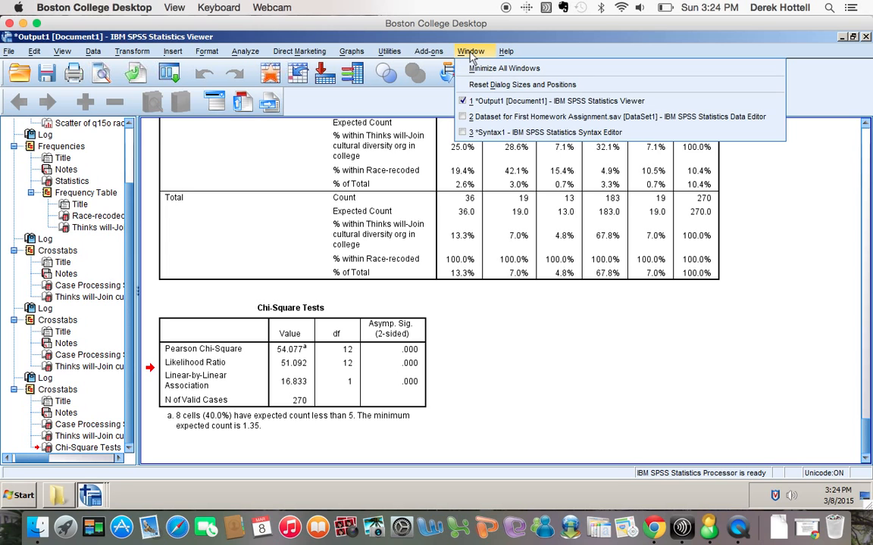
pyautogui.click(485, 133)
pyautogui.scroll(-1, 487, 293)
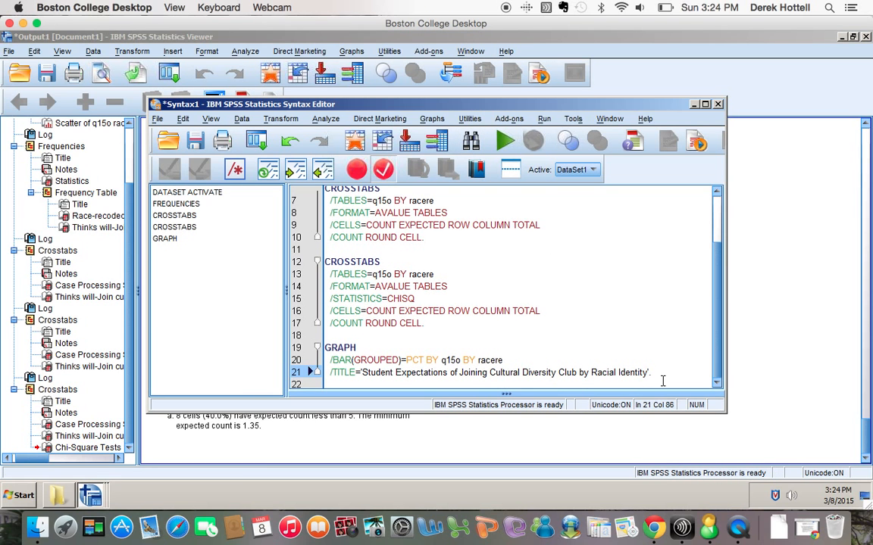
pyautogui.moveTo(661, 374); pyautogui.dragTo(325, 348)
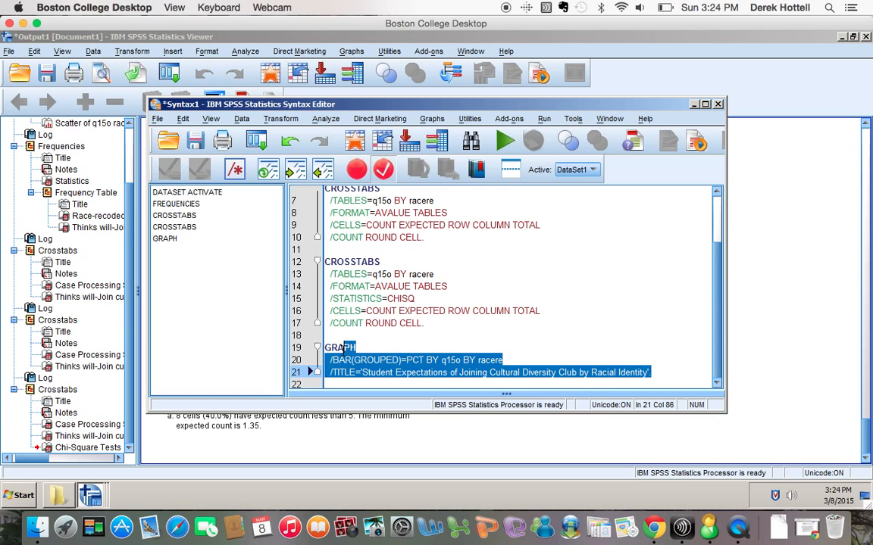
pyautogui.click(515, 143)
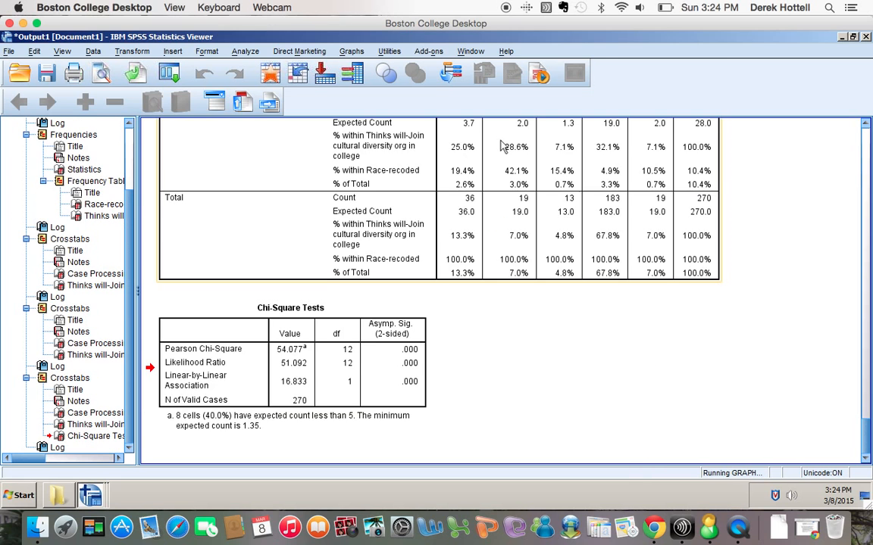
# Review the new clustered bar chart of club expectations by race in the output.
pyautogui.scroll(-5, 505, 321)
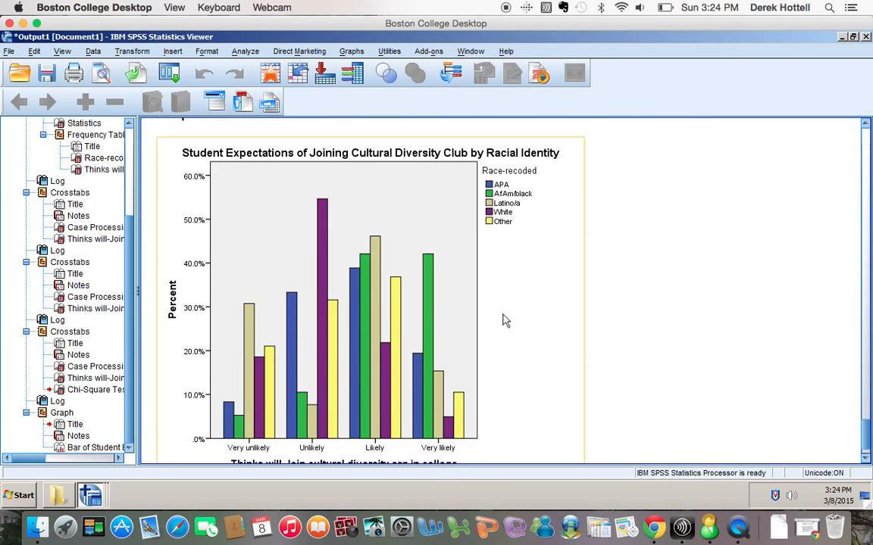
pyautogui.click(677, 339)
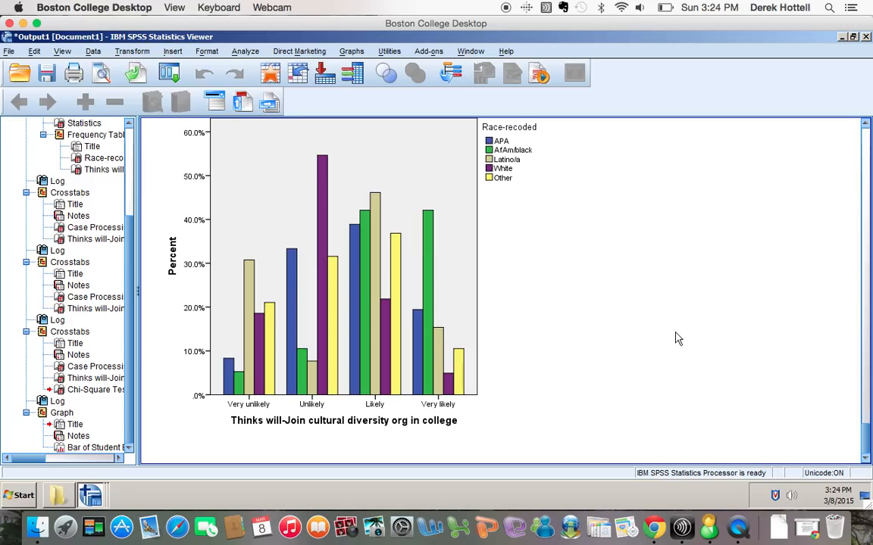
pyautogui.click(445, 261)
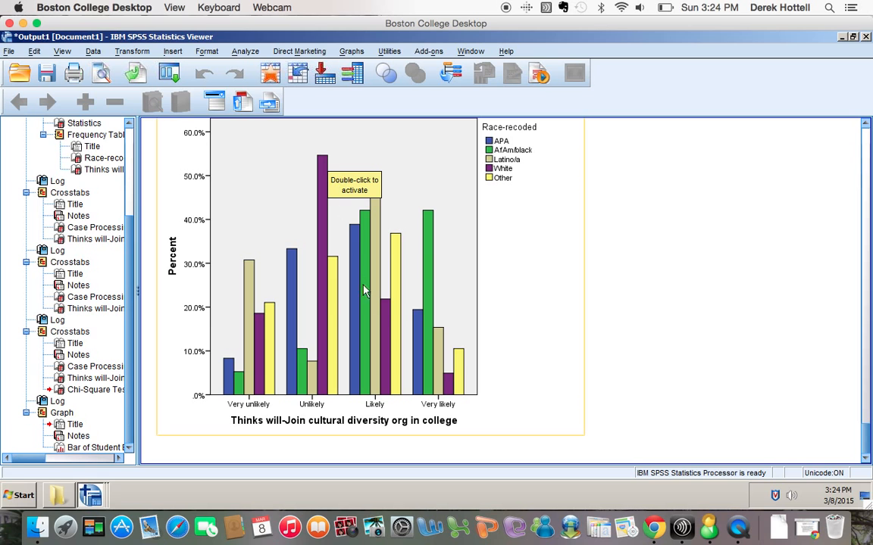
pyautogui.click(373, 350)
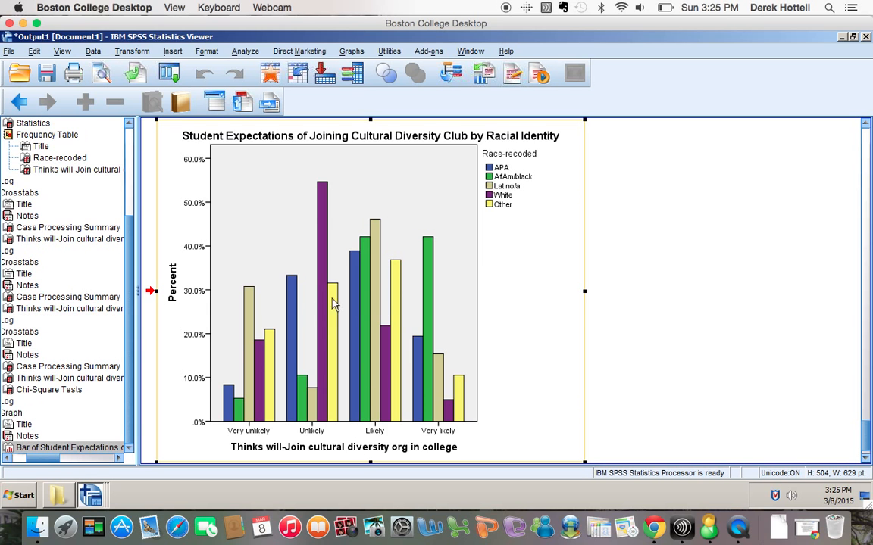
pyautogui.scroll(10, 443, 352)
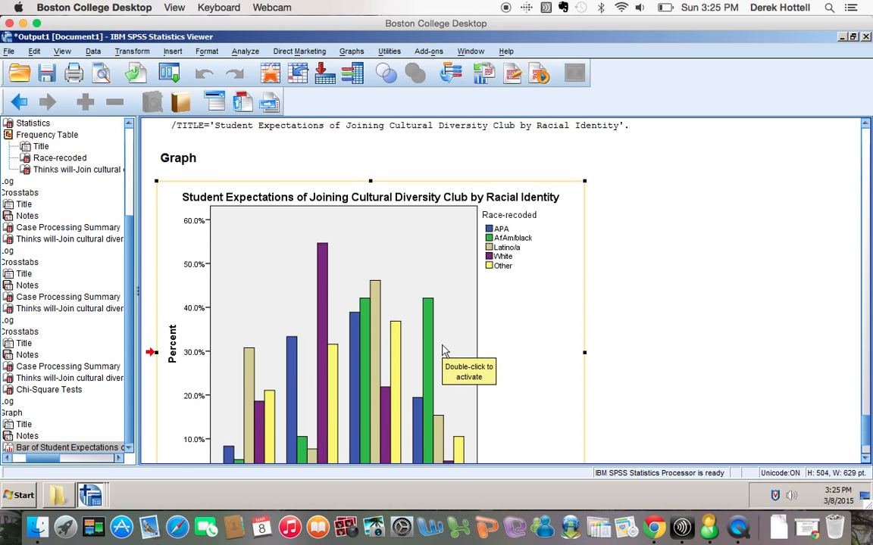
pyautogui.scroll(8, 443, 352)
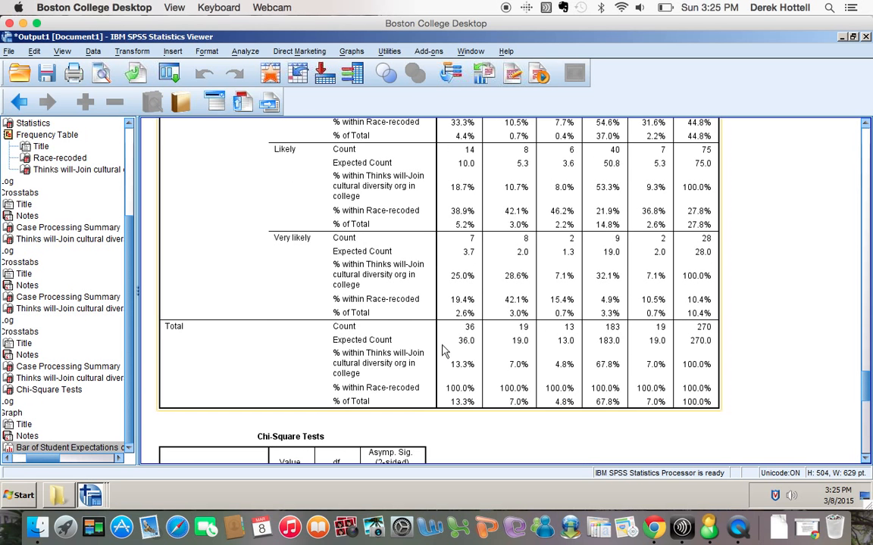
pyautogui.scroll(12, 443, 352)
pyautogui.scroll(-20, 443, 352)
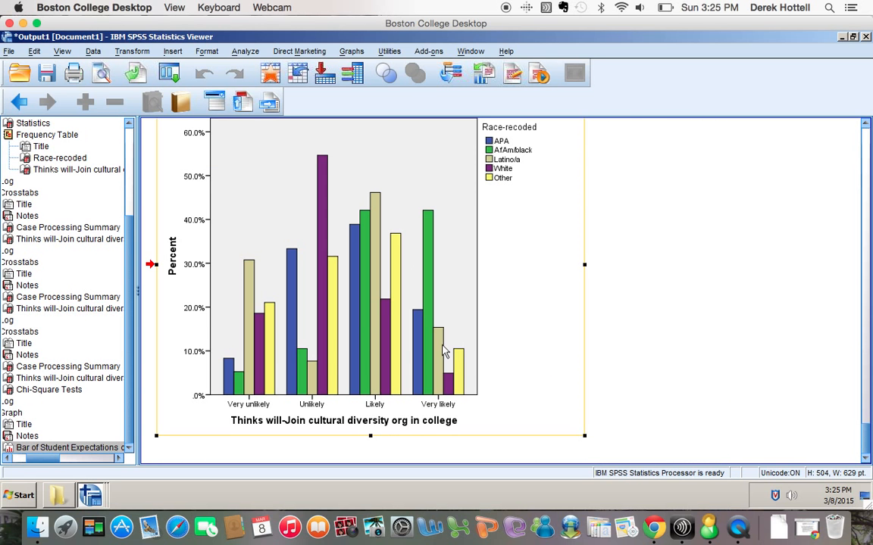
pyautogui.scroll(20, 443, 352)
pyautogui.scroll(10, 443, 351)
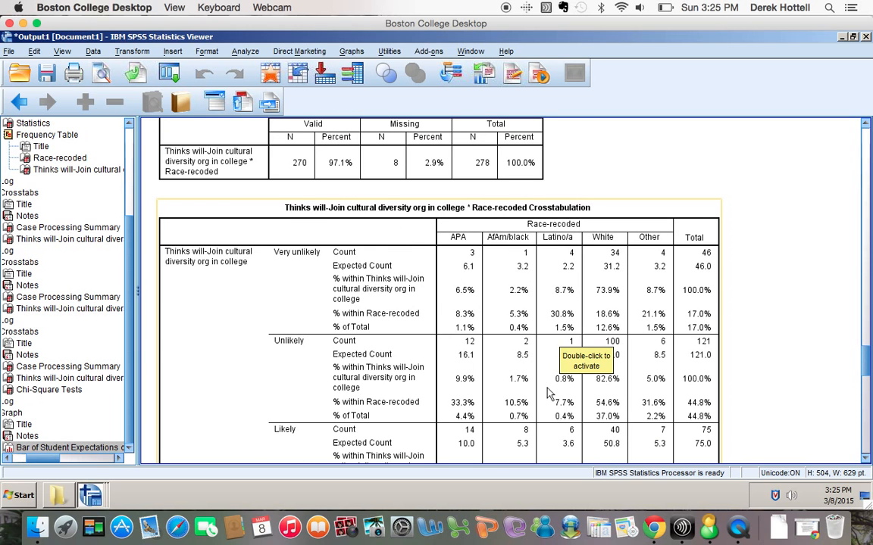
pyautogui.scroll(-20, 550, 391)
pyautogui.scroll(-5, 550, 393)
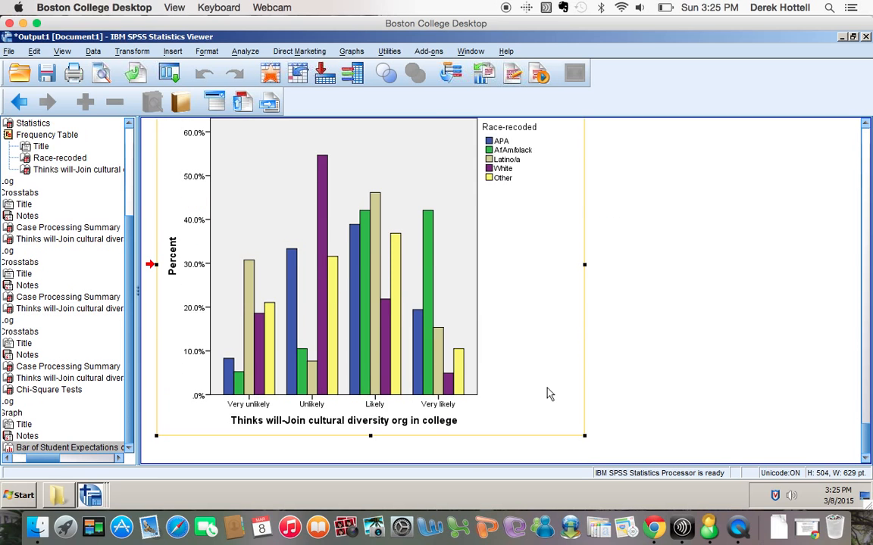
# Reopen Crosstabs and turn off the Chi-square statistic.
pyautogui.click(244, 51)
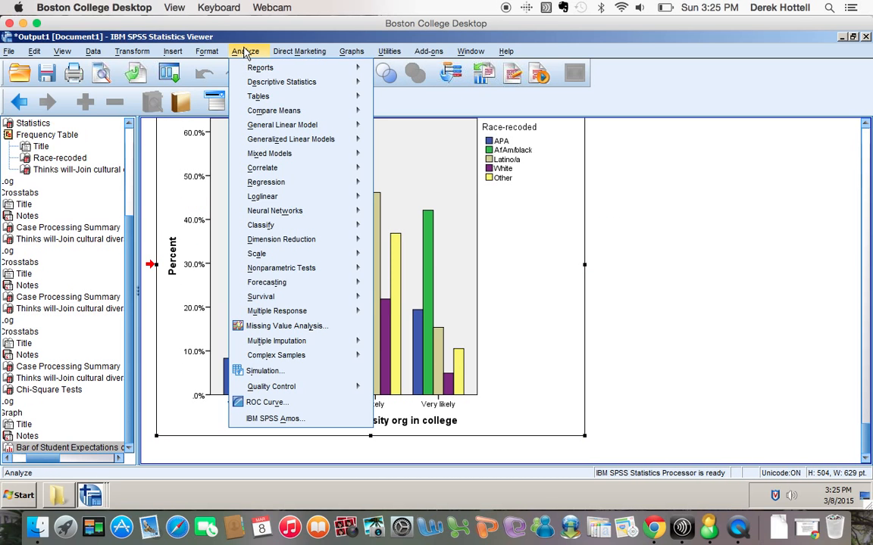
pyautogui.moveTo(249, 87)
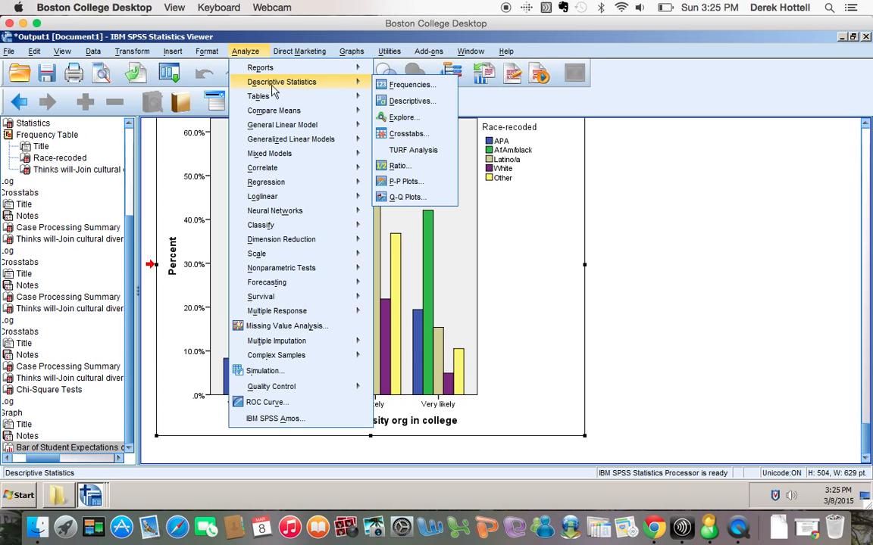
pyautogui.click(391, 136)
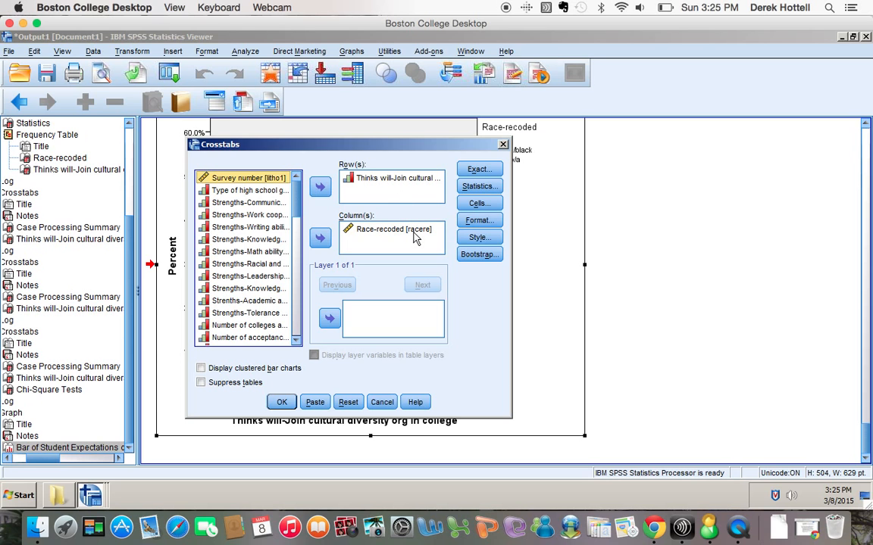
pyautogui.click(479, 187)
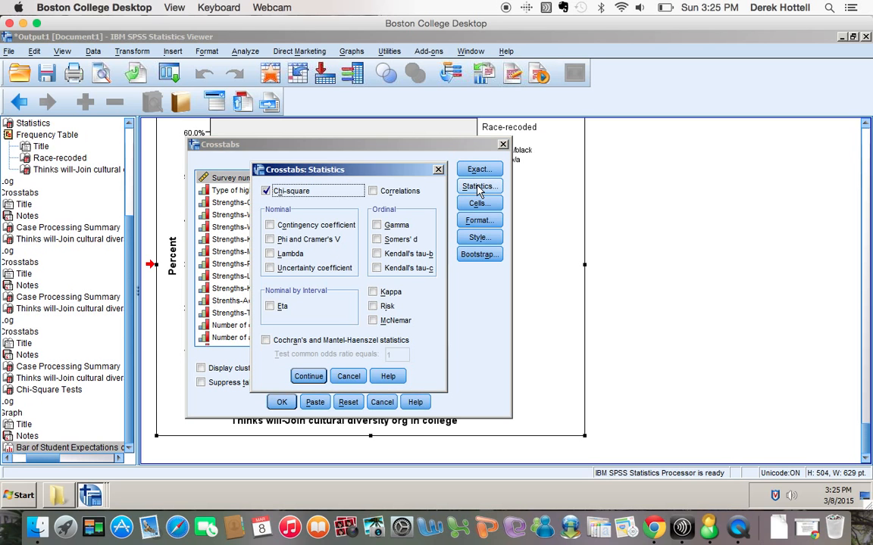
pyautogui.click(265, 191)
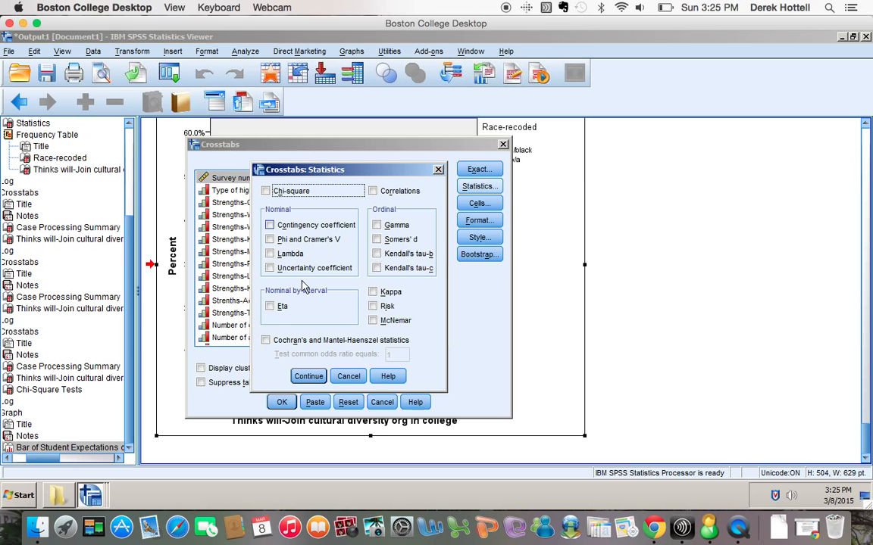
pyautogui.click(308, 376)
# Limit cells to observed counts, dropping Expected, Row, Column and Total percentages, and paste the command.
pyautogui.click(482, 206)
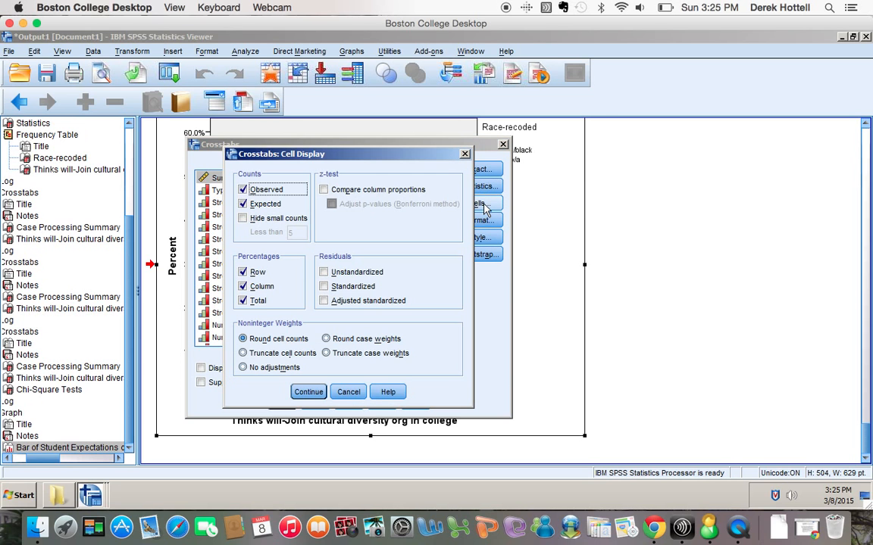
pyautogui.click(248, 205)
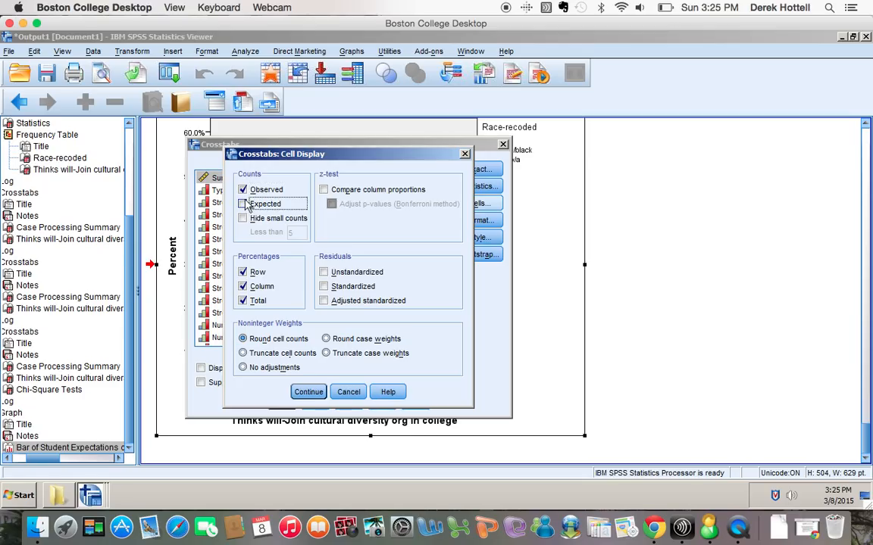
pyautogui.click(243, 272)
pyautogui.click(242, 286)
pyautogui.click(242, 301)
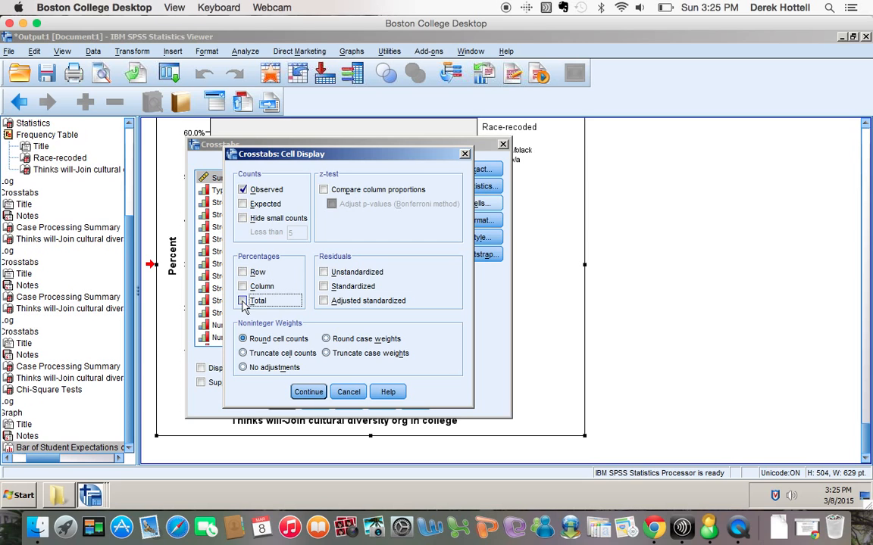
pyautogui.click(308, 392)
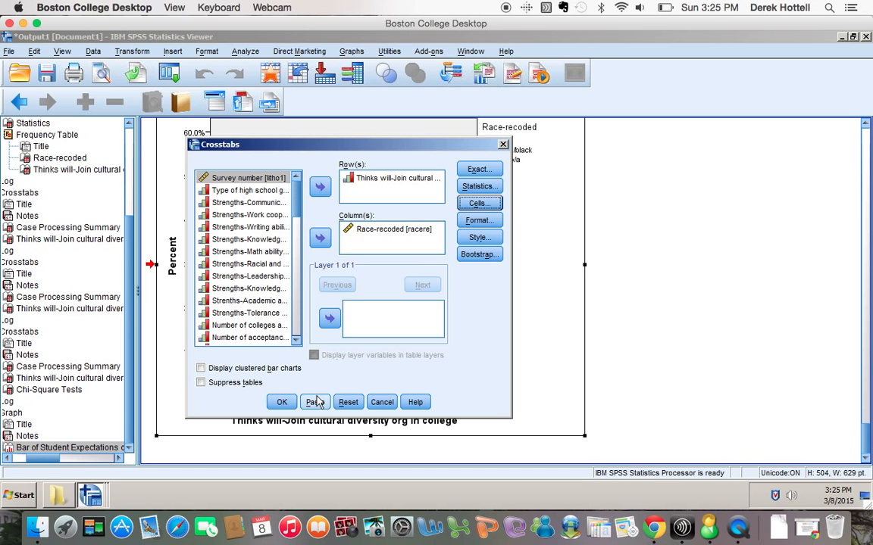
pyautogui.click(315, 402)
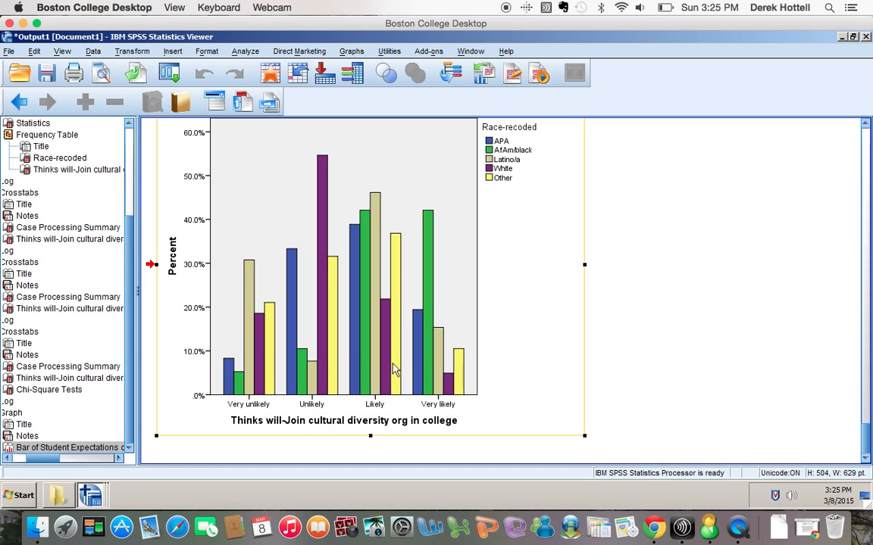
# Run the last CROSSTABS command from Syntax1 and select the new counts-only table totalling 270.
pyautogui.click(470, 51)
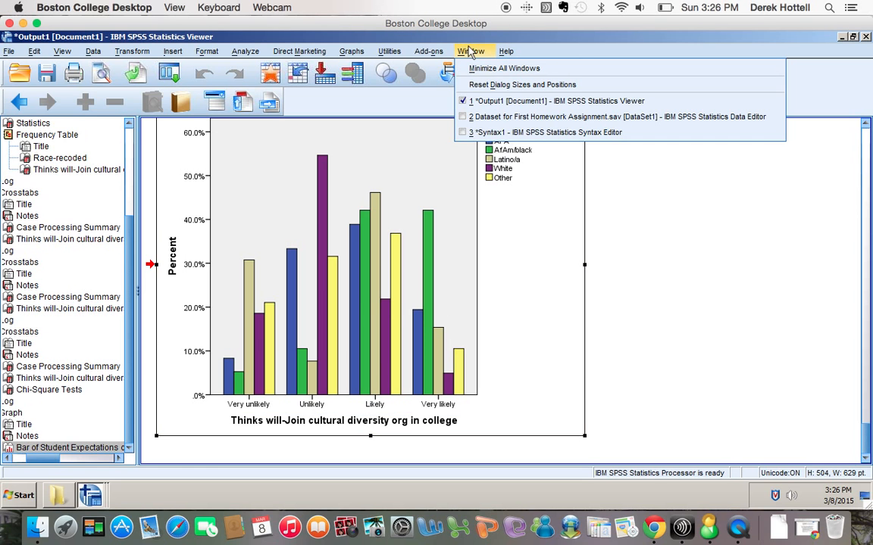
pyautogui.click(475, 133)
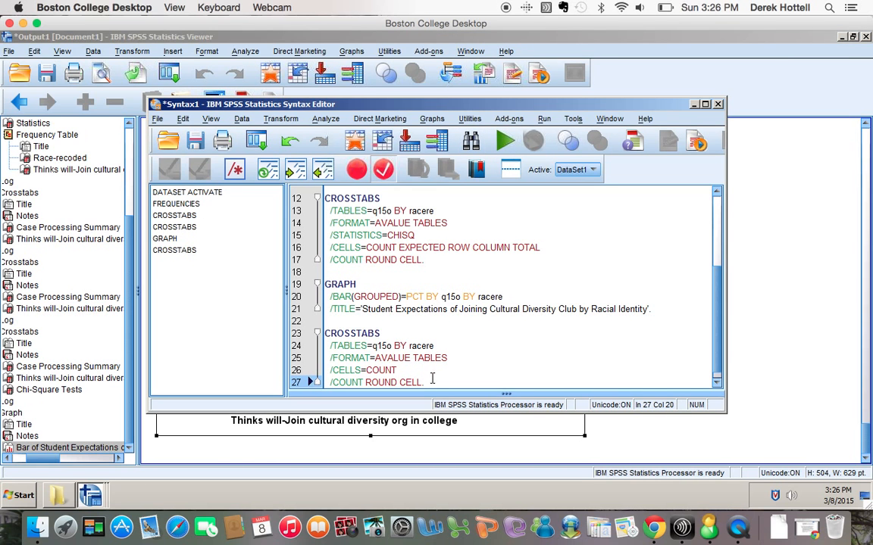
pyautogui.moveTo(431, 384); pyautogui.dragTo(322, 332)
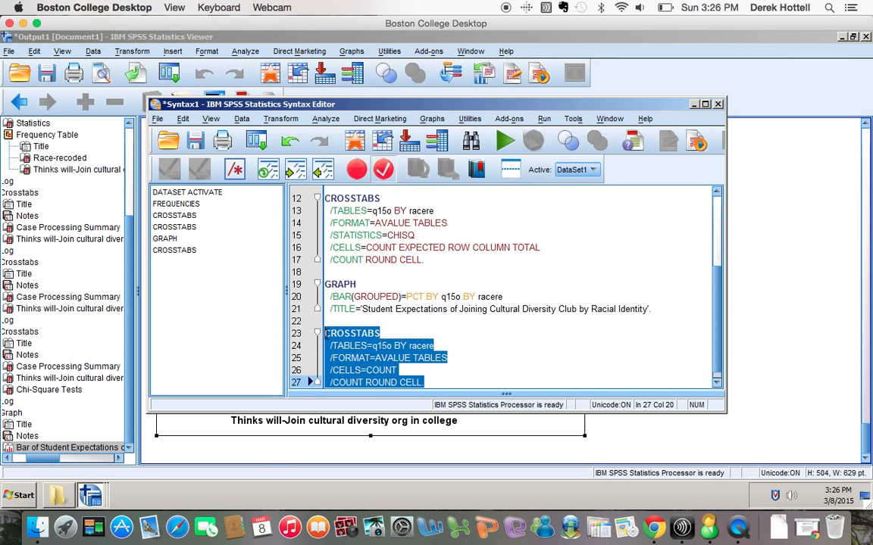
pyautogui.click(504, 141)
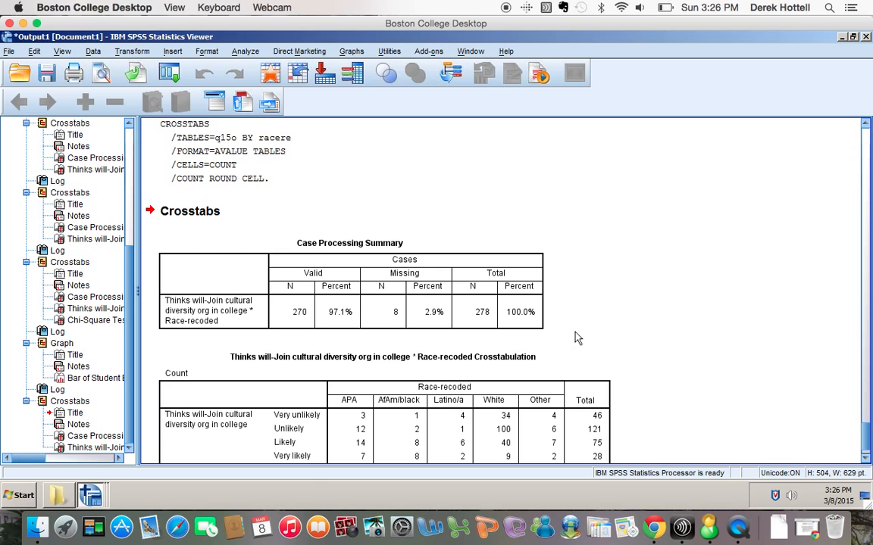
pyautogui.scroll(-1, 576, 337)
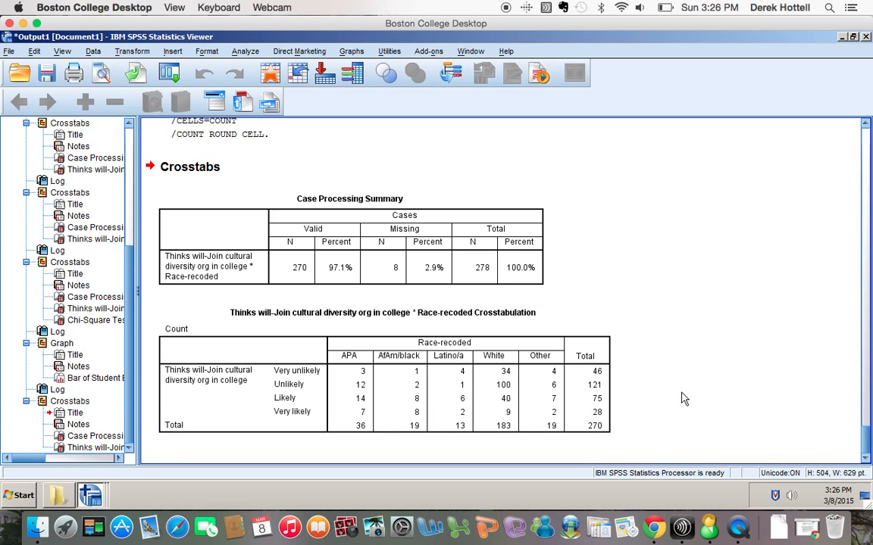
pyautogui.click(533, 373)
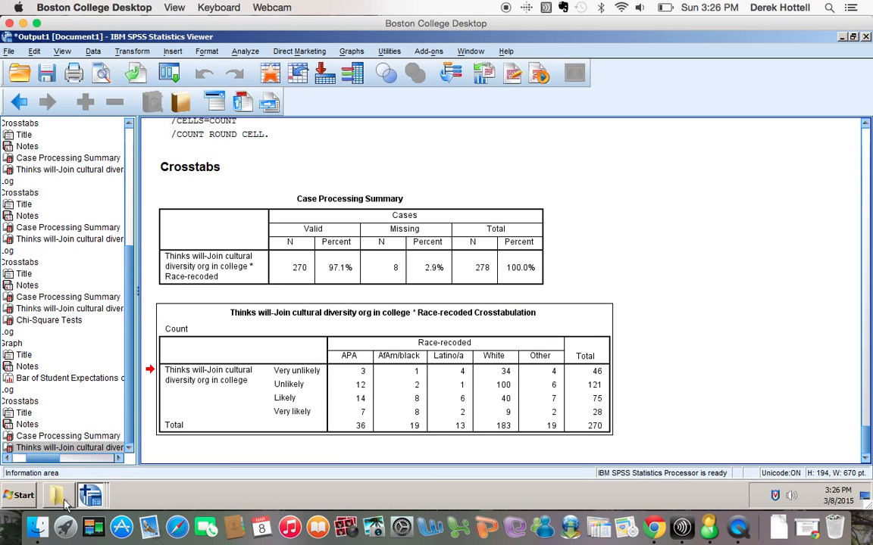
# Launch Excel, paste the race-recoded counts crosstab into a blank workbook, and select the table.
pyautogui.click(20, 496)
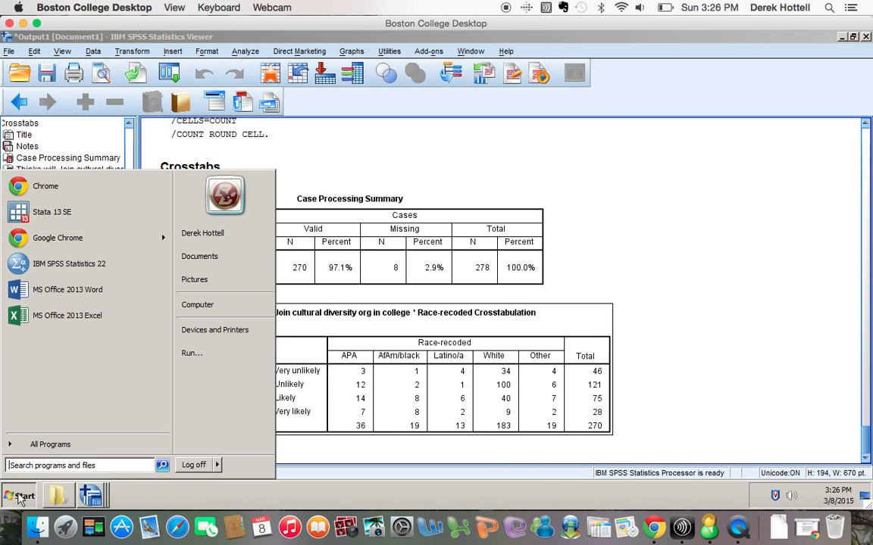
pyautogui.click(67, 317)
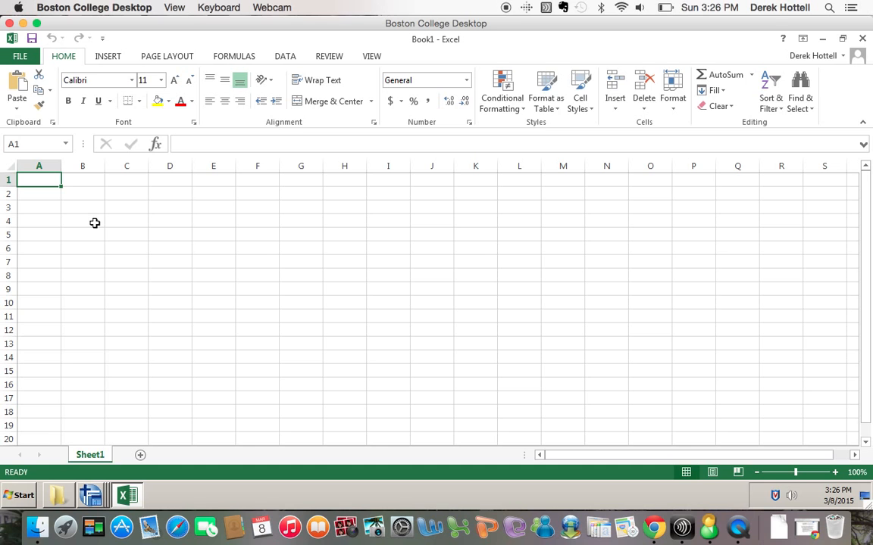
pyautogui.hotkey('ctrl', 'v')
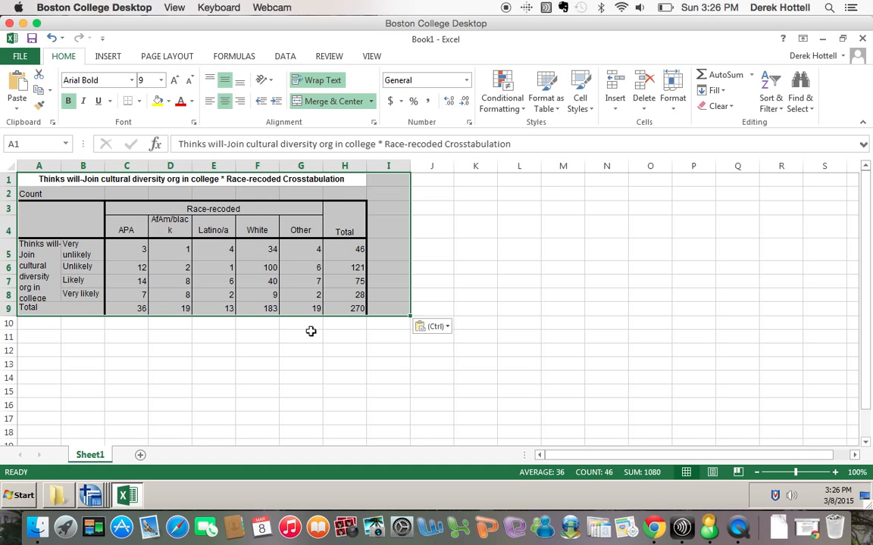
pyautogui.click(405, 406)
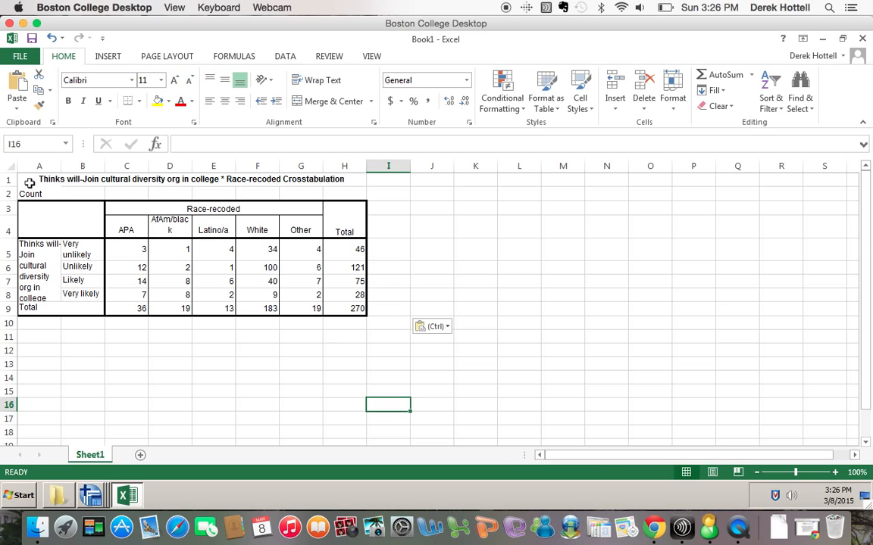
pyautogui.moveTo(29, 183); pyautogui.dragTo(203, 311)
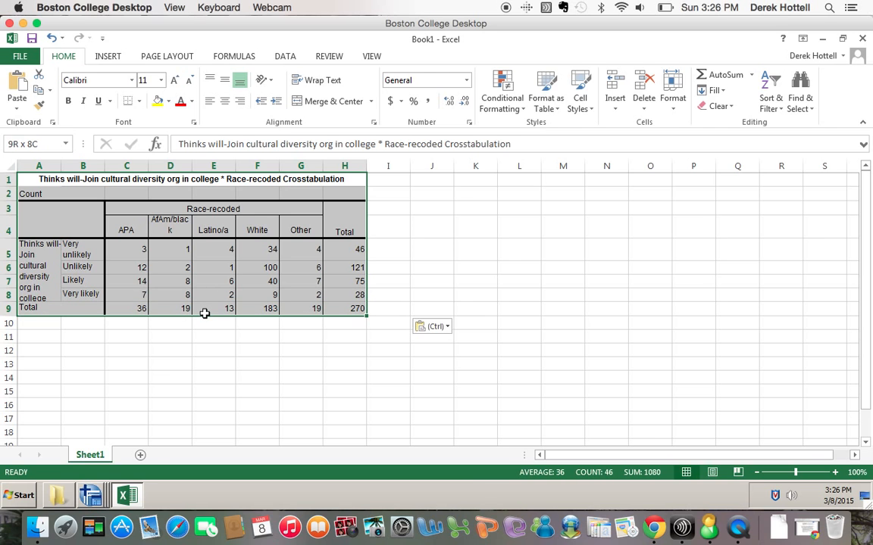
# Preview Recommended Charts and Clustered Column for the pasted table, cancelling both without inserting.
pyautogui.click(110, 59)
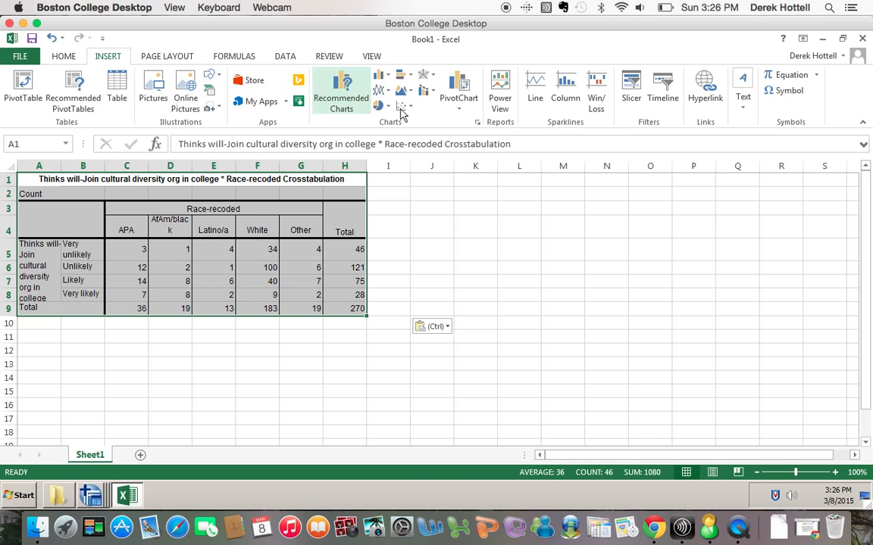
pyautogui.click(349, 97)
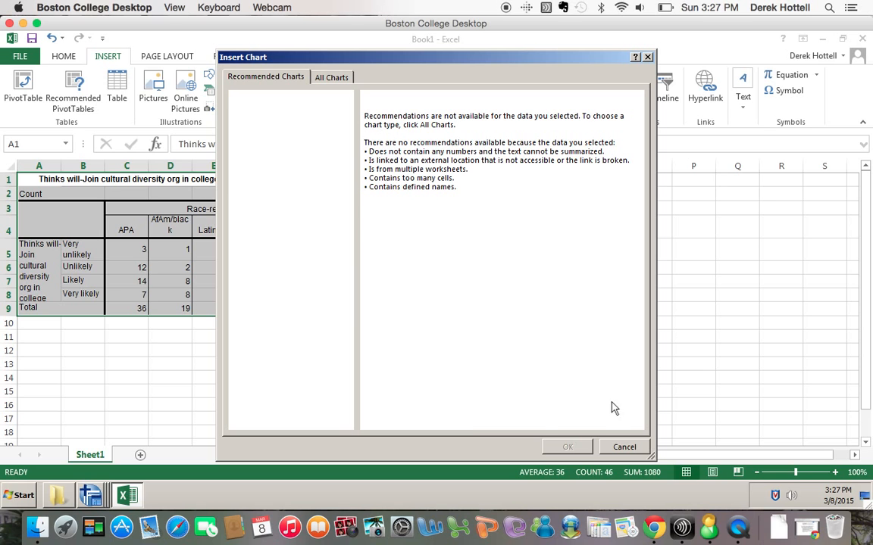
pyautogui.click(624, 447)
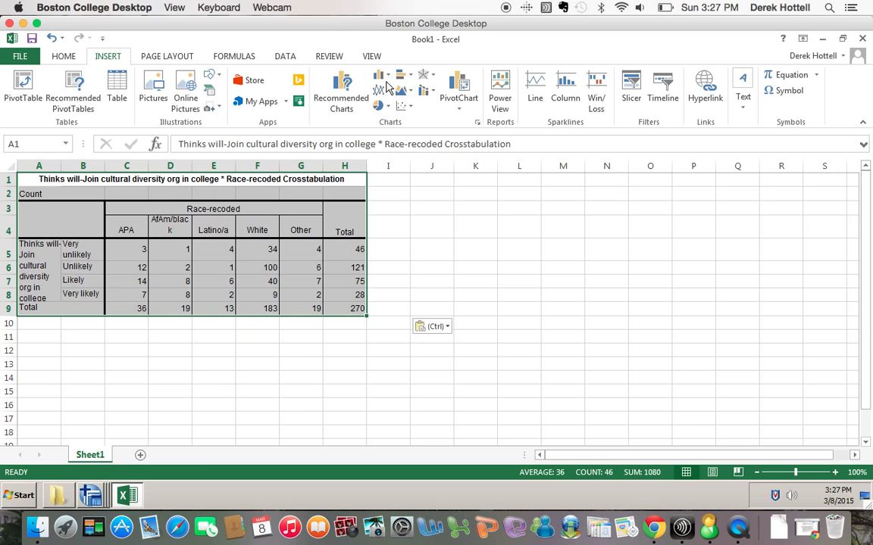
pyautogui.click(381, 76)
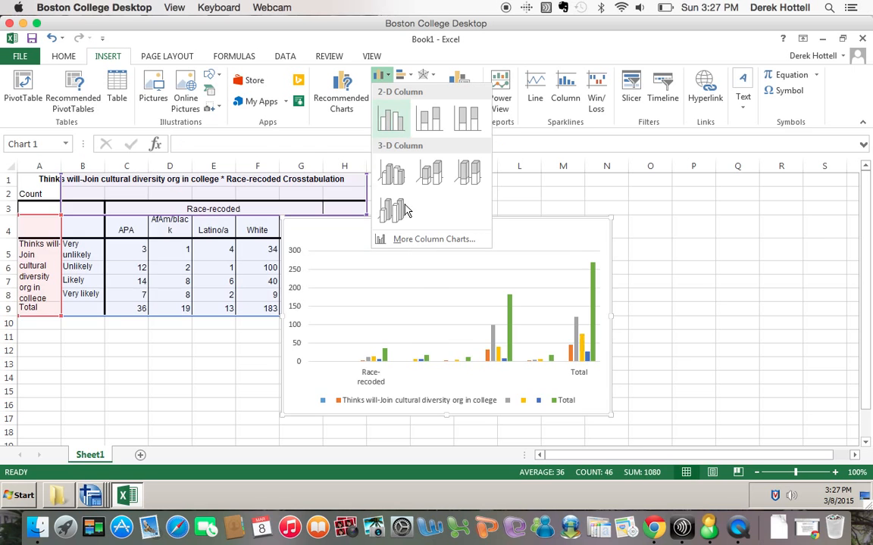
pyautogui.click(430, 239)
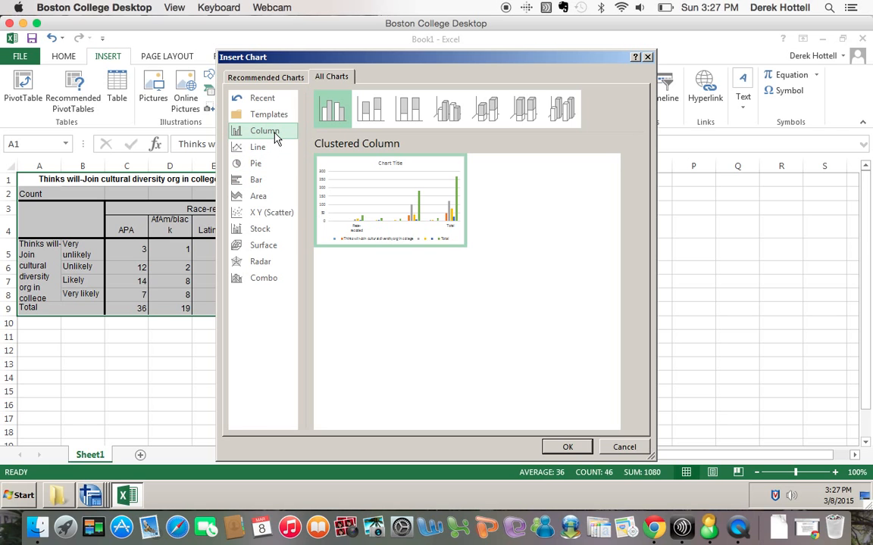
pyautogui.moveTo(381, 188)
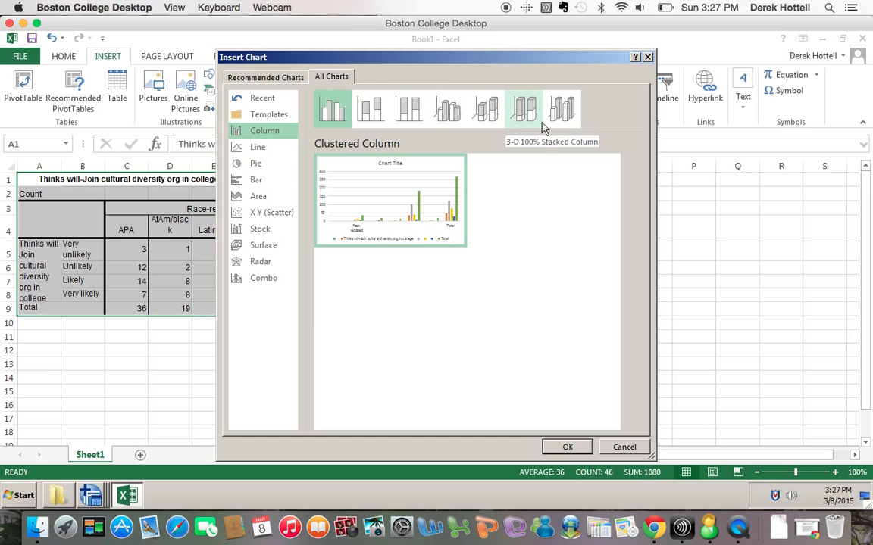
pyautogui.click(624, 447)
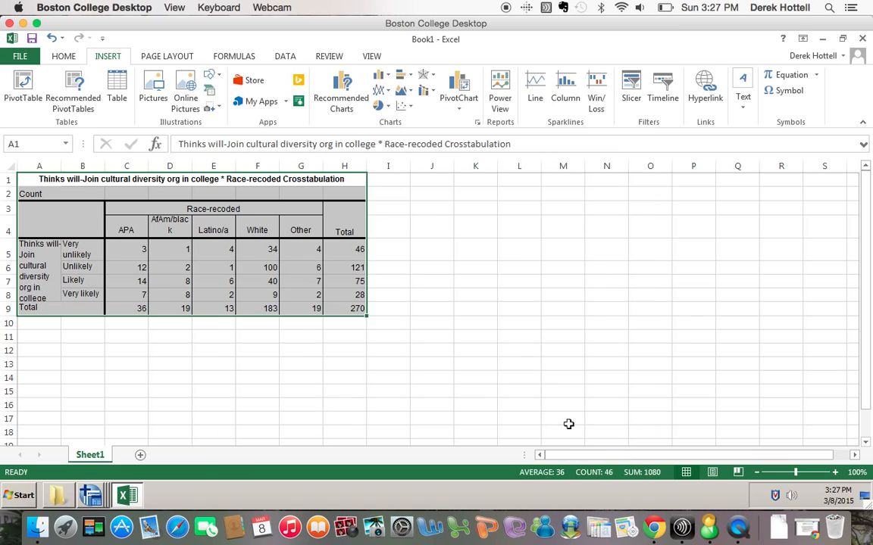
# Reselect the counts as A3:G8, then A3:H9, checking Recommended Charts each time without inserting.
pyautogui.click(301, 250)
pyautogui.moveTo(50, 203); pyautogui.dragTo(351, 307)
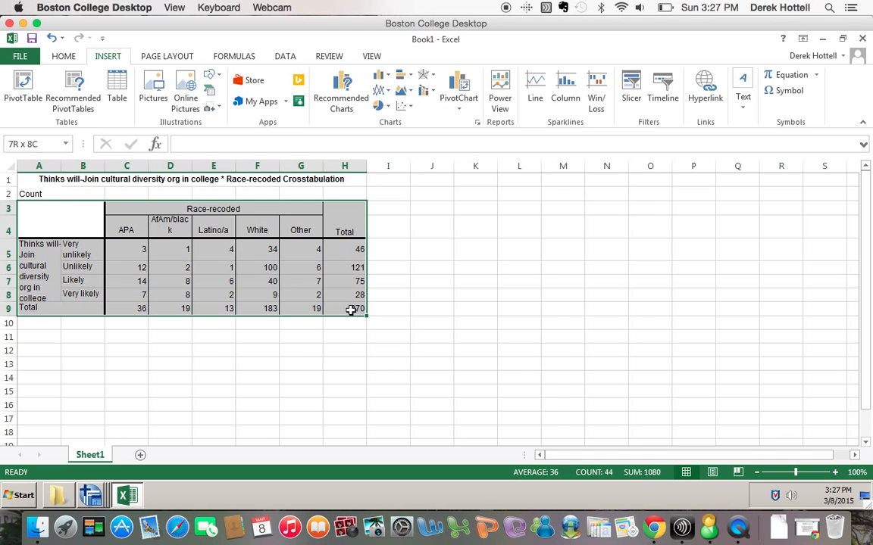
pyautogui.click(351, 84)
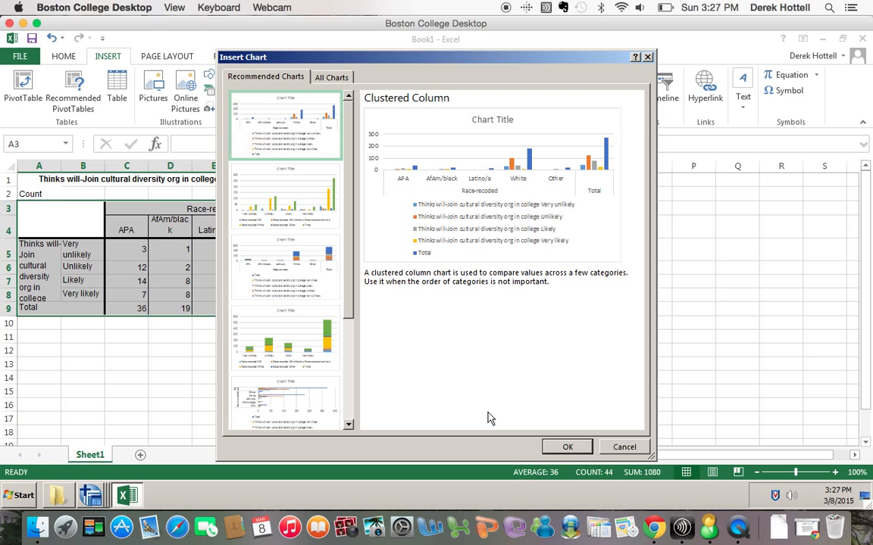
pyautogui.press('Escape')
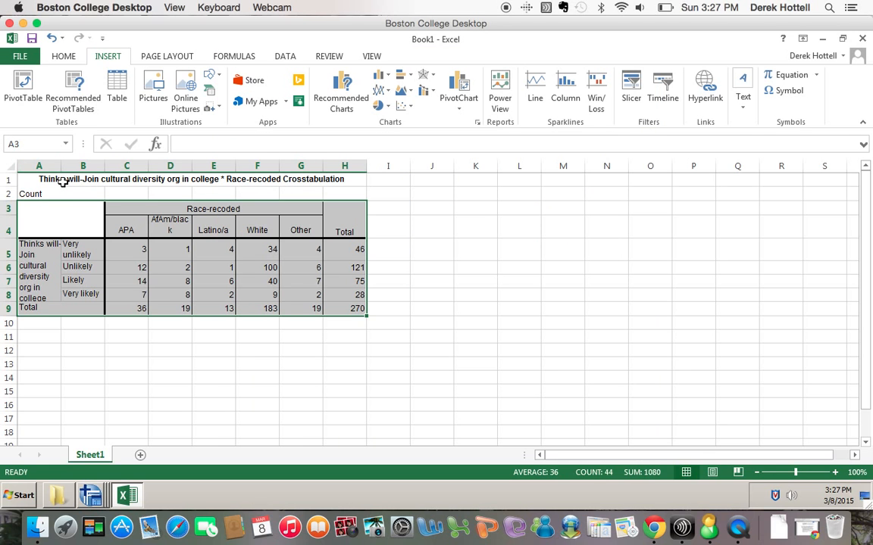
pyautogui.click(63, 182)
pyautogui.click(63, 193)
pyautogui.keyDown('shift'); pyautogui.click(63, 182); pyautogui.keyUp('shift')
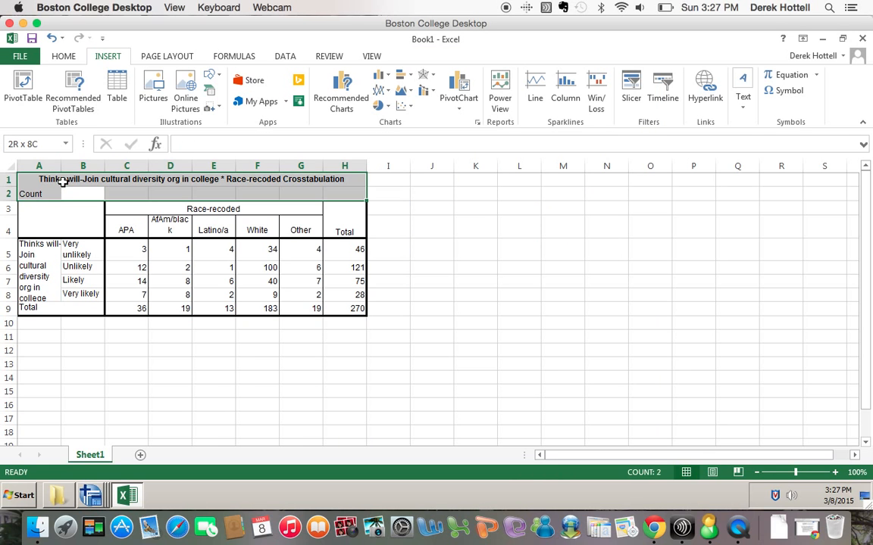
pyautogui.click(66, 208)
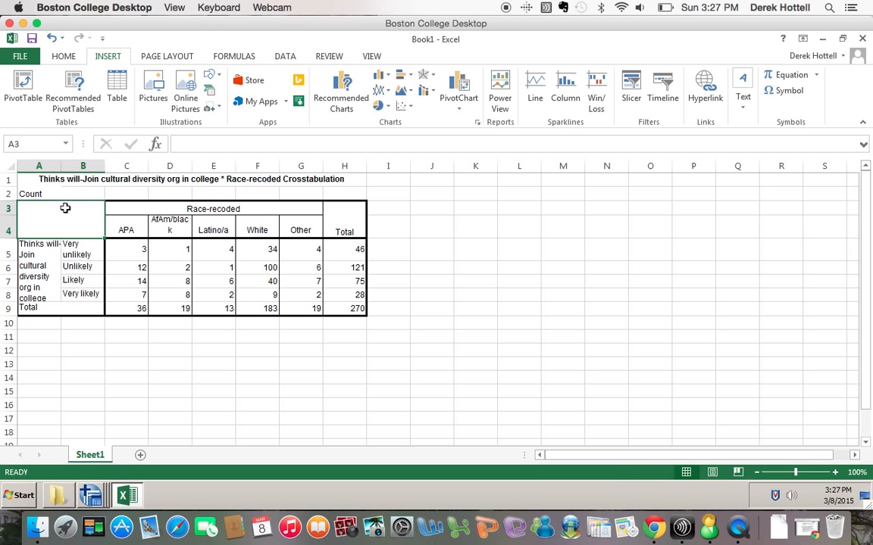
pyautogui.moveTo(65, 207); pyautogui.dragTo(338, 311)
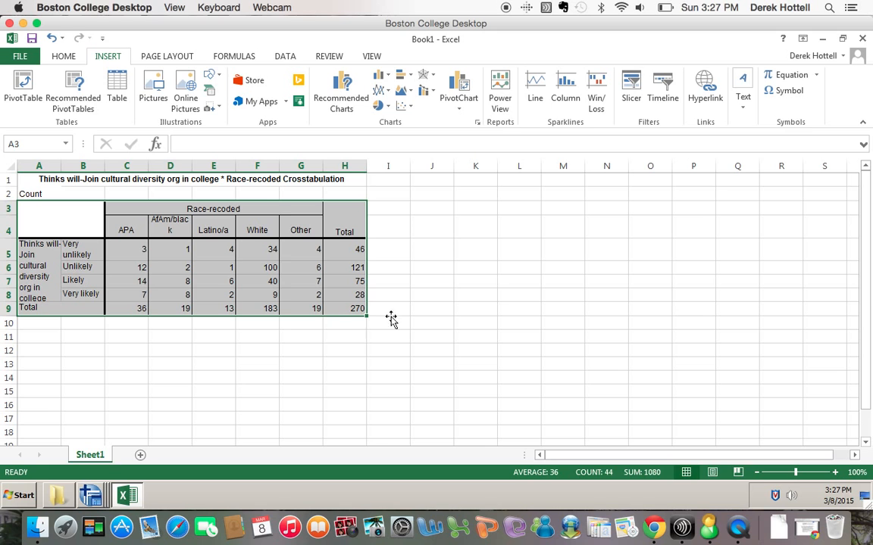
pyautogui.click(338, 94)
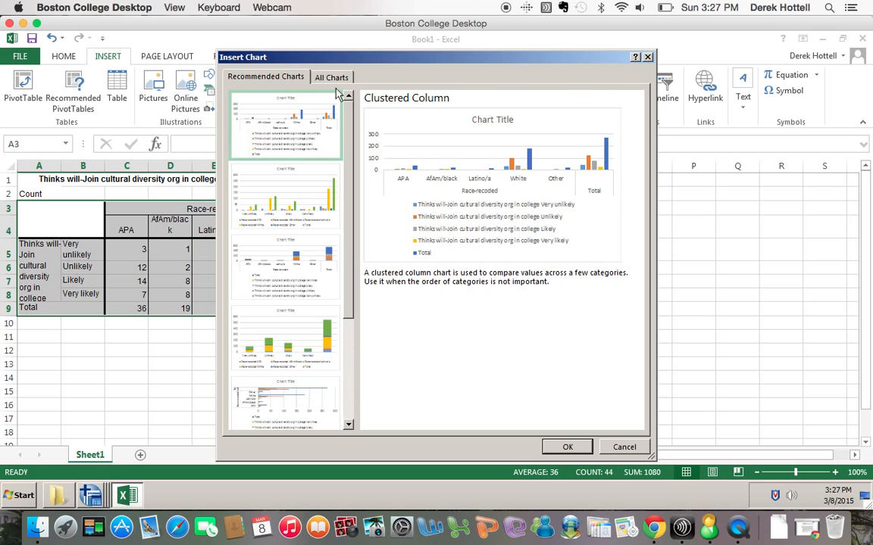
pyautogui.click(619, 448)
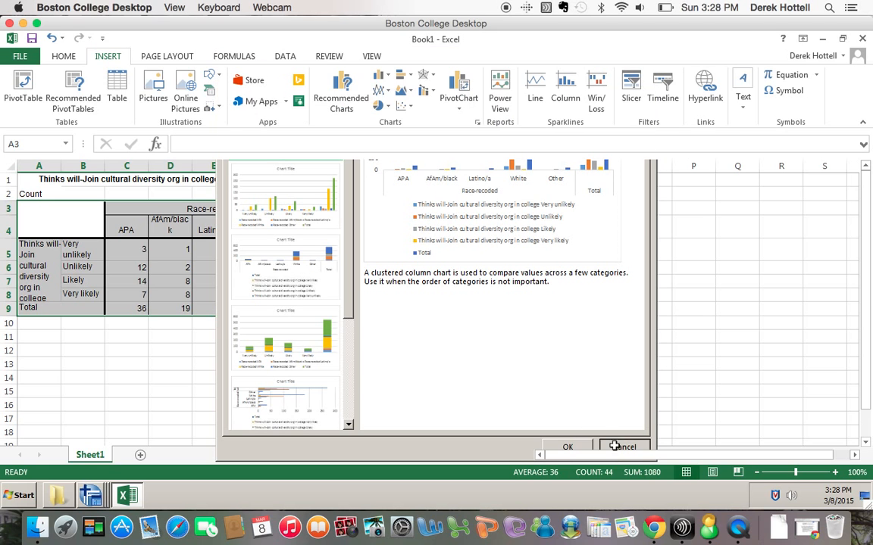
# Preview the Clustered Column chart again from More Column Charts, then cancel and deselect.
pyautogui.click(388, 75)
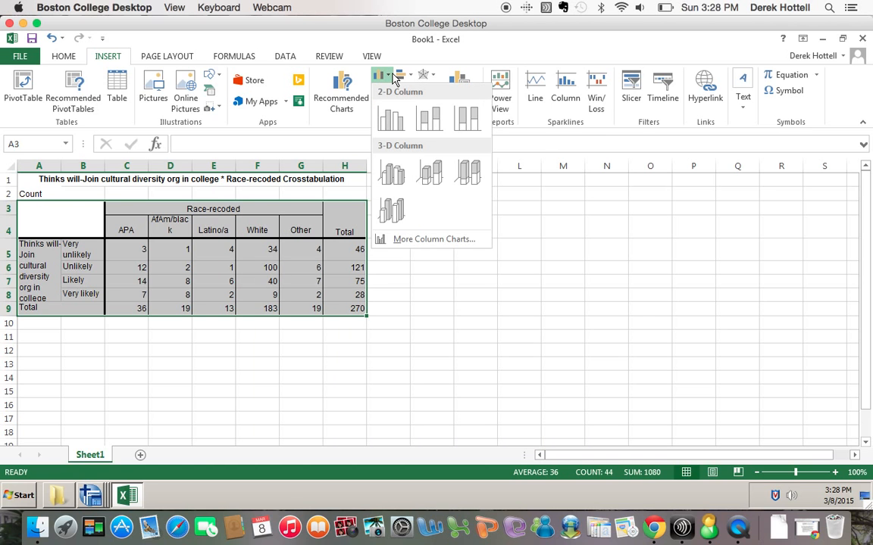
pyautogui.click(401, 239)
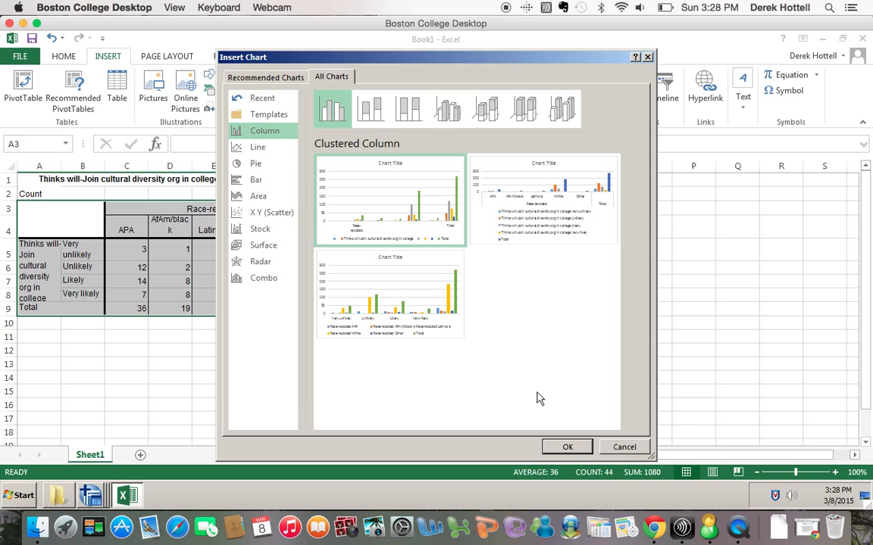
pyautogui.moveTo(405, 302)
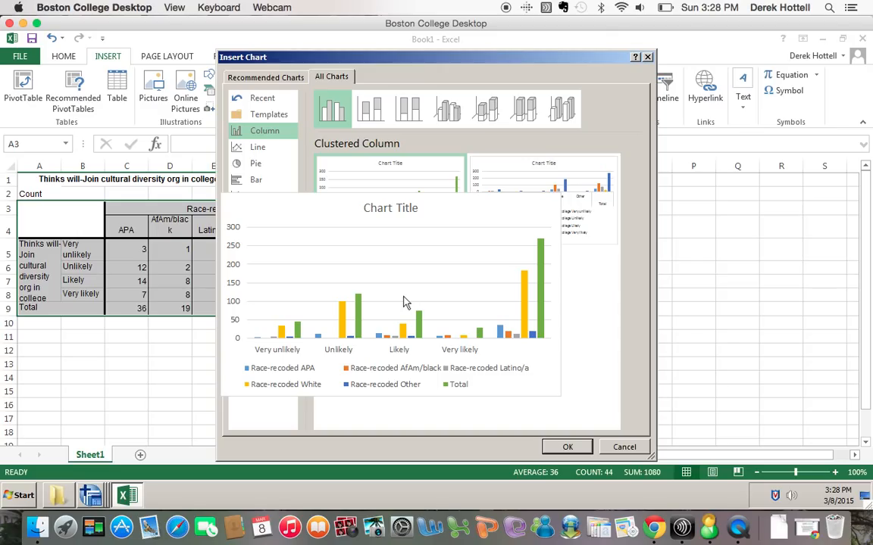
pyautogui.click(631, 448)
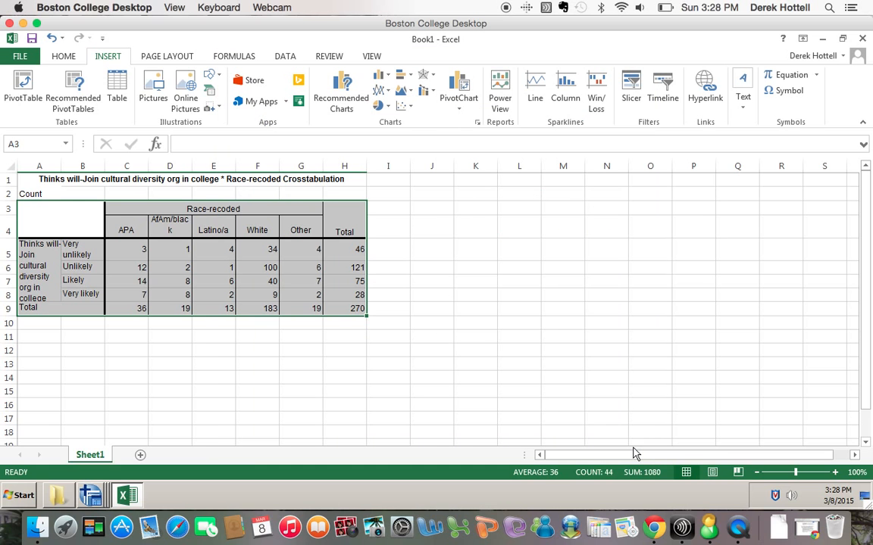
pyautogui.click(341, 268)
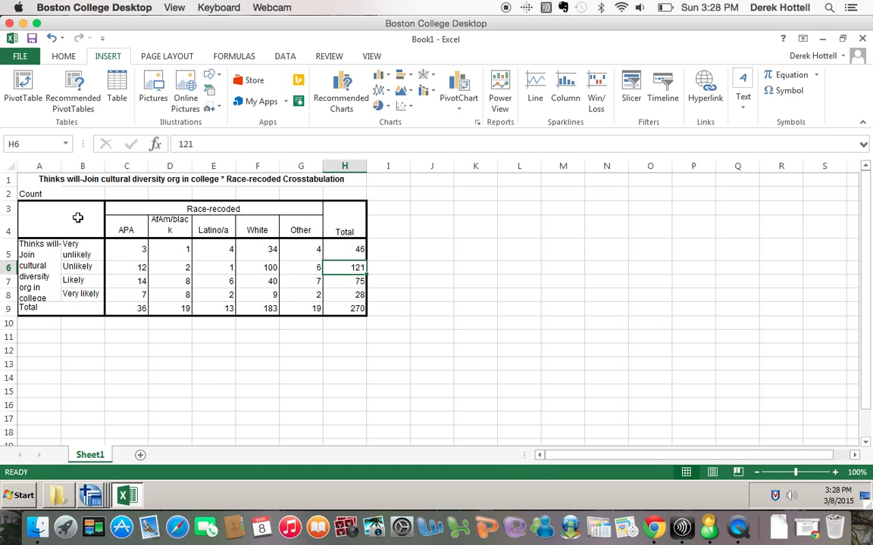
# Insert a Clustered Column chart of A3:G8, with responses on the axis and one series per race.
pyautogui.moveTo(64, 207); pyautogui.dragTo(269, 308)
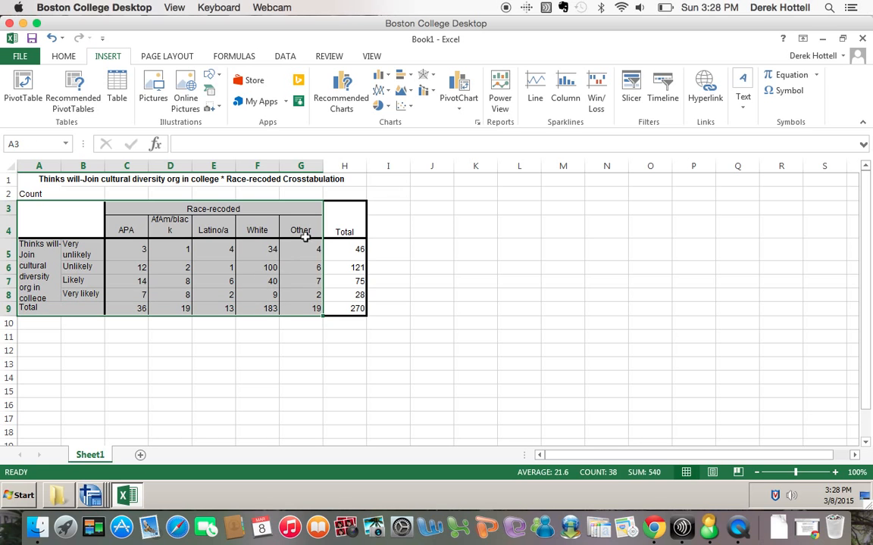
pyautogui.click(388, 76)
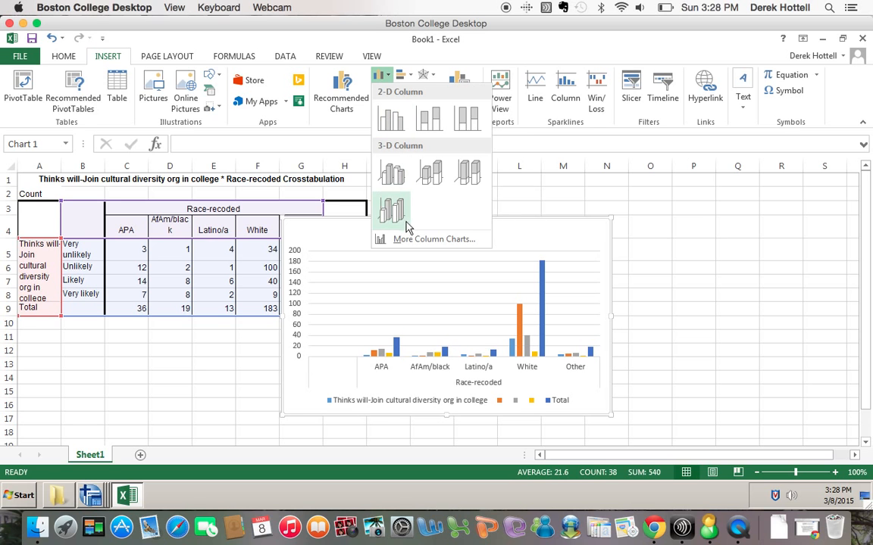
pyautogui.click(414, 247)
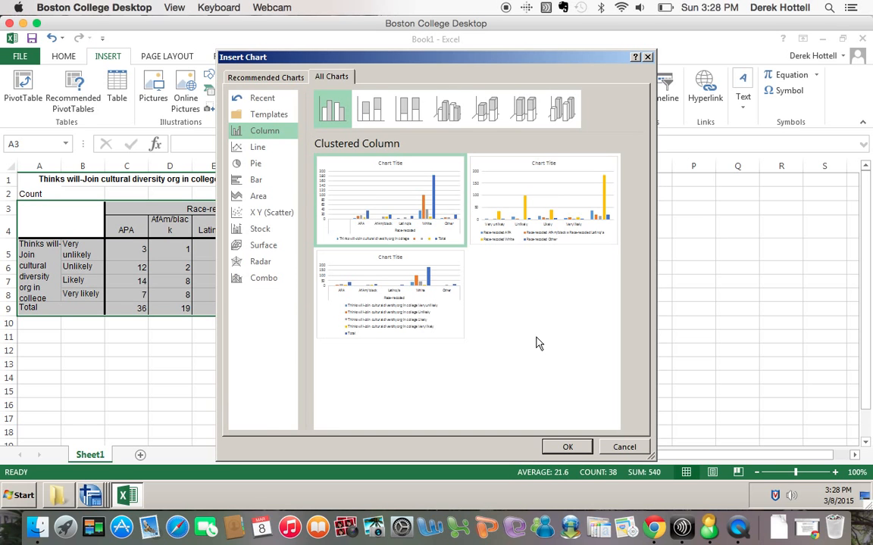
pyautogui.moveTo(406, 220)
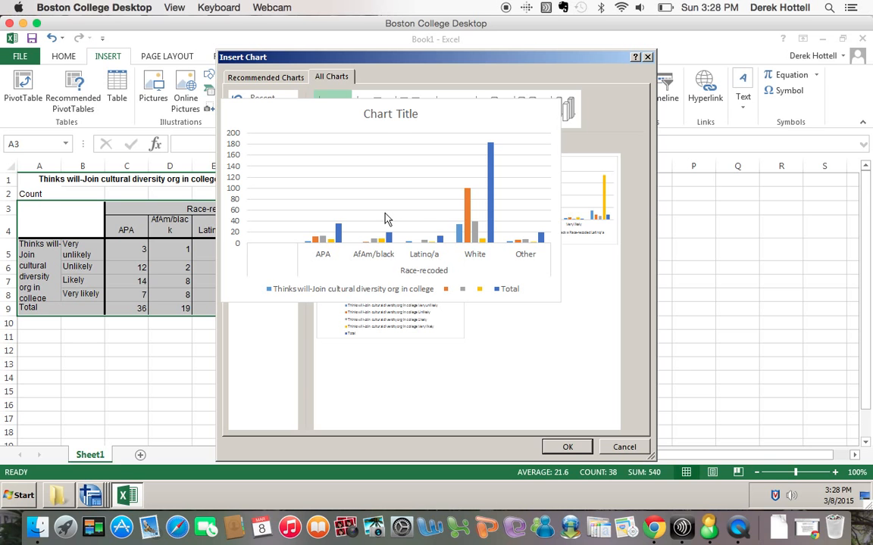
pyautogui.moveTo(549, 212)
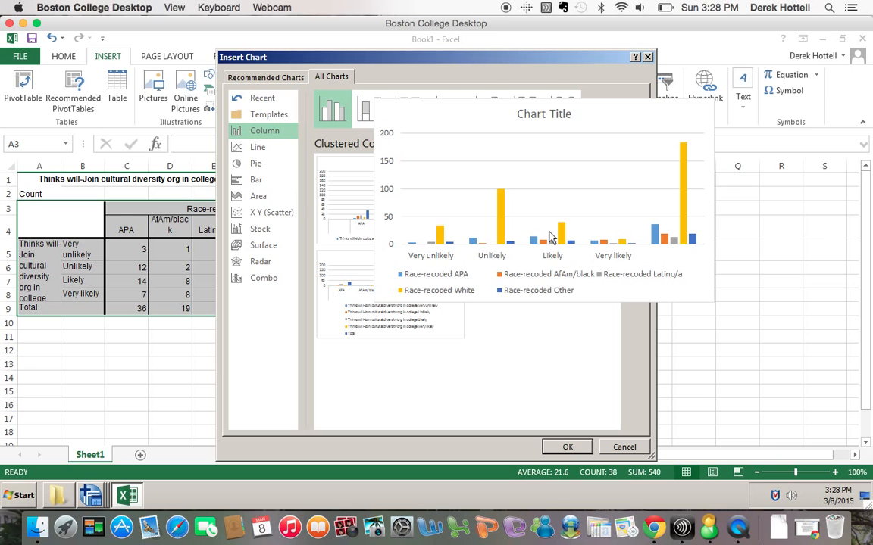
pyautogui.press('Return')
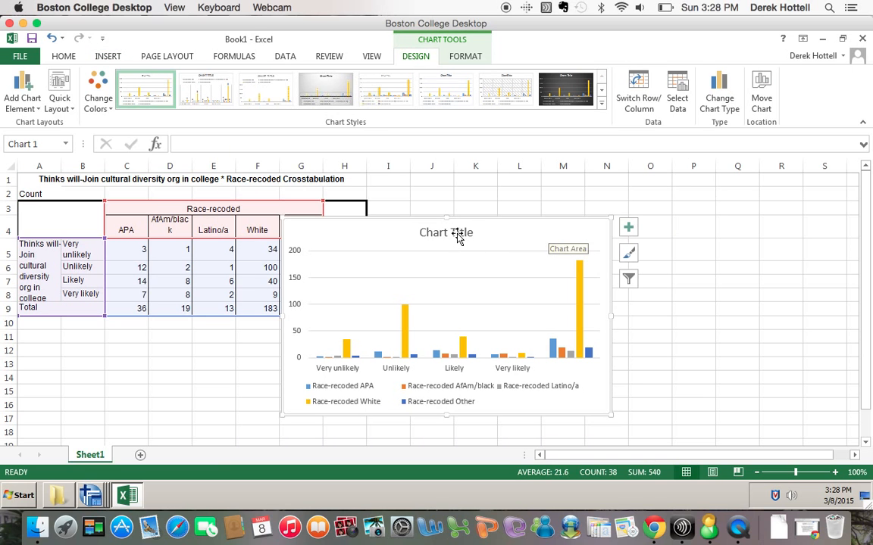
# Replace the default Chart Title with 'Thinks will Join Cultural Divserity Organization by Race'.
pyautogui.click(458, 234)
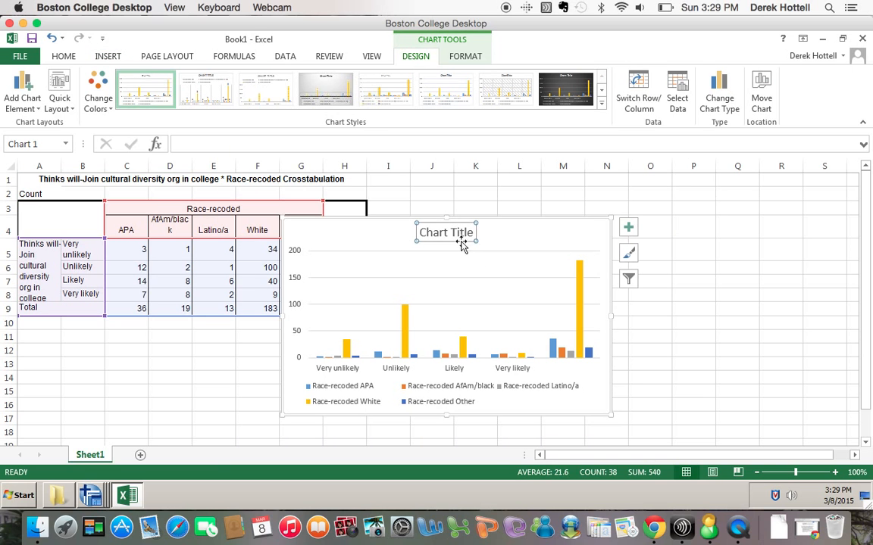
pyautogui.click(447, 234)
pyautogui.tripleClick(447, 234)
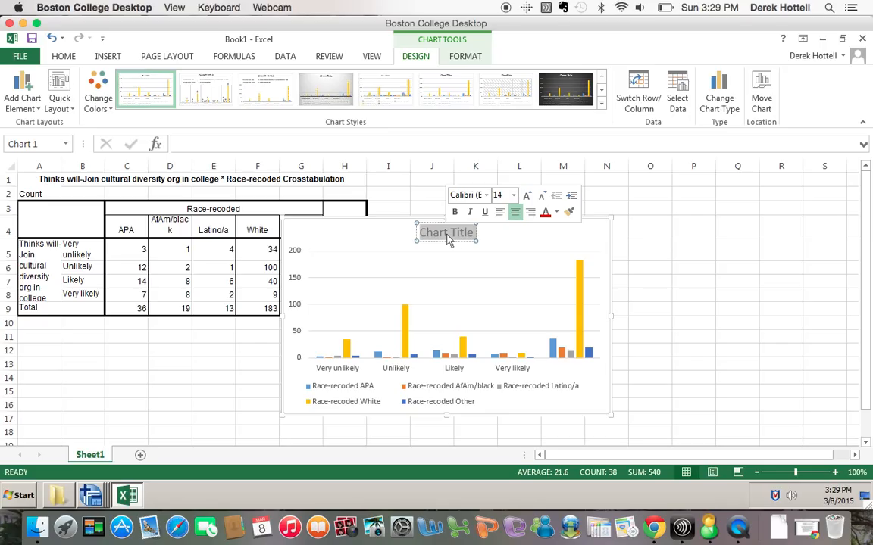
pyautogui.write('Thinks')
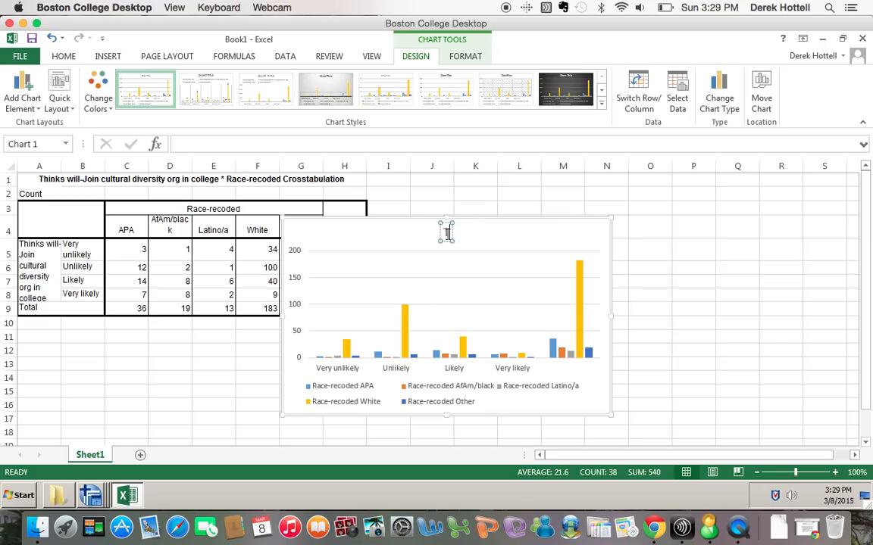
pyautogui.write(' will Join')
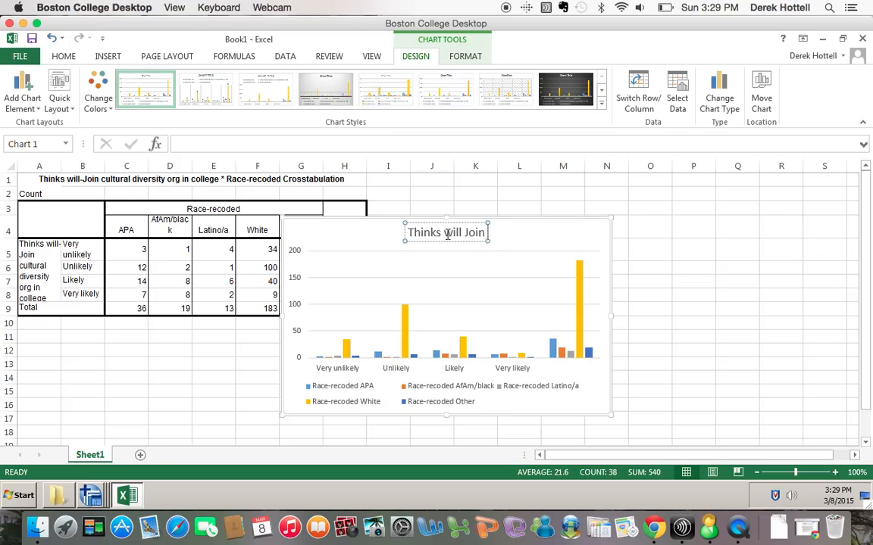
pyautogui.write(' Cultural Di')
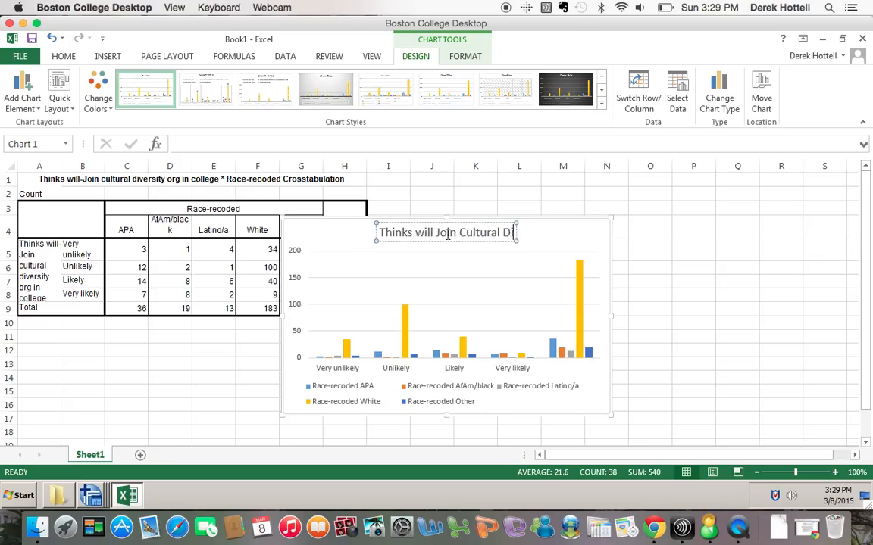
pyautogui.write('vserity Orgia')
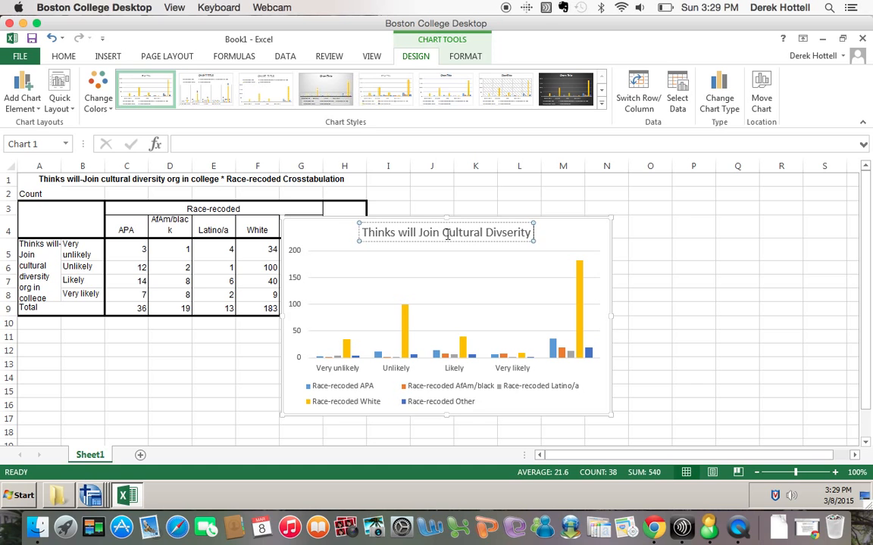
pyautogui.press('BackSpace')
pyautogui.press('BackSpace')
pyautogui.write('aniz')
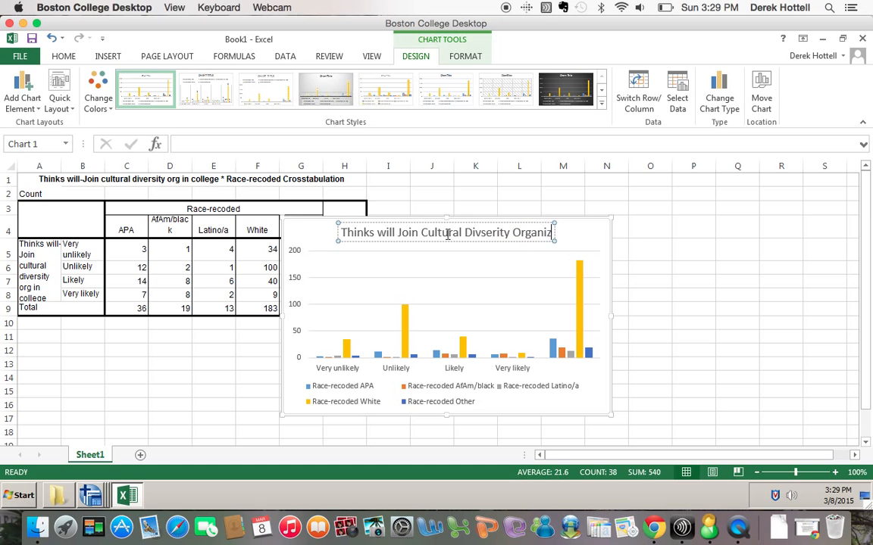
pyautogui.write('ation by RAce')
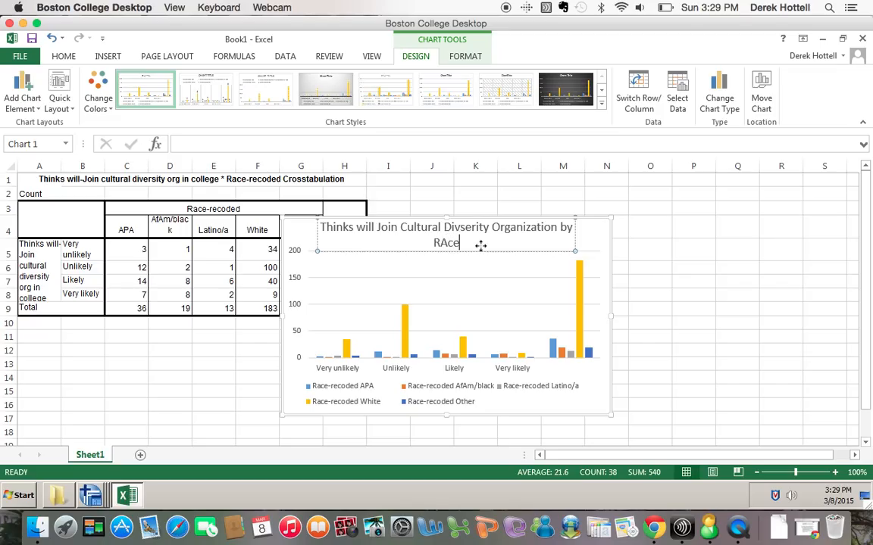
pyautogui.press('BackSpace')
pyautogui.press('BackSpace')
pyautogui.press('BackSpace')
pyautogui.press('BackSpace')
pyautogui.write('Race')
pyautogui.click(597, 415)
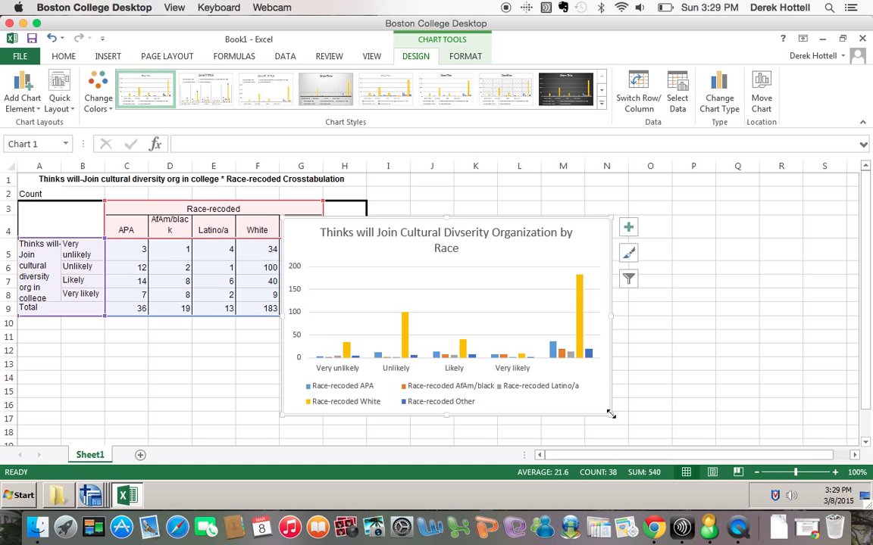
# Enlarge the chart by dragging its lower-right corner, then select cell D6.
pyautogui.moveTo(627, 426); pyautogui.dragTo(669, 454)
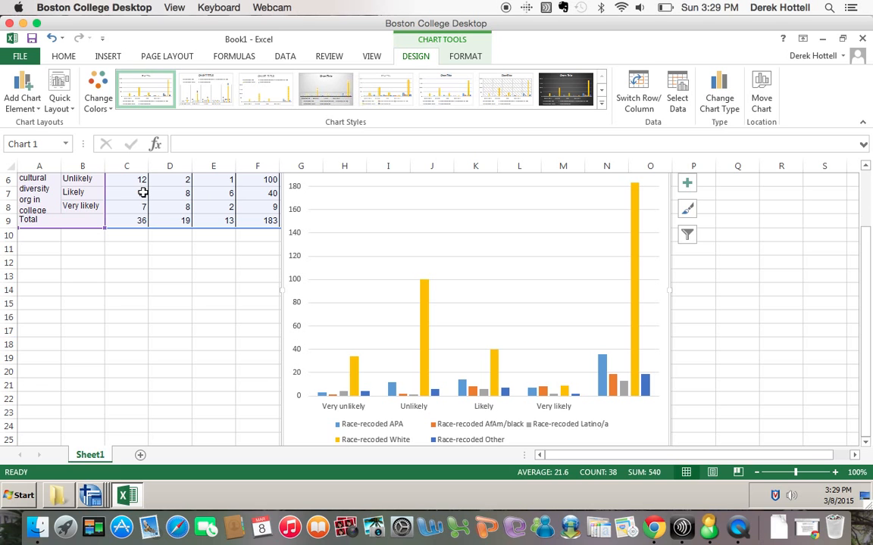
pyautogui.click(140, 193)
pyautogui.scroll(2, 168, 241)
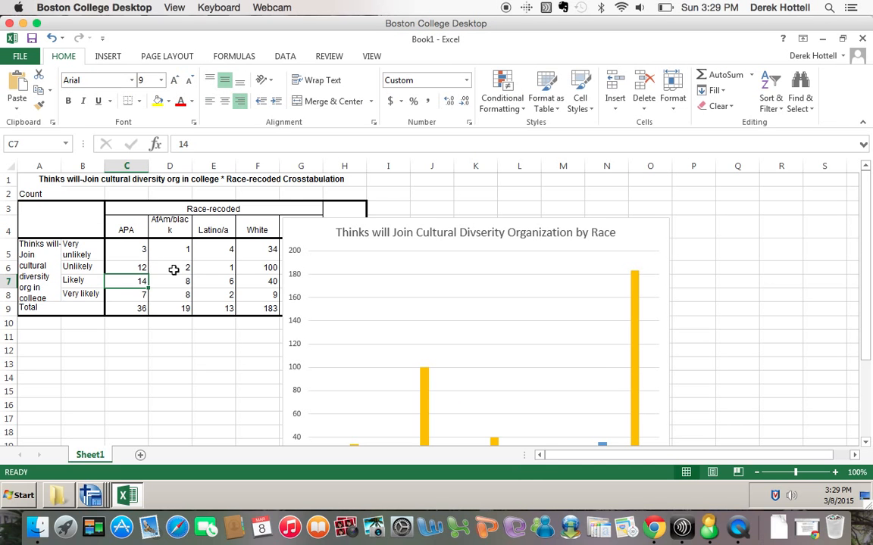
pyautogui.click(176, 269)
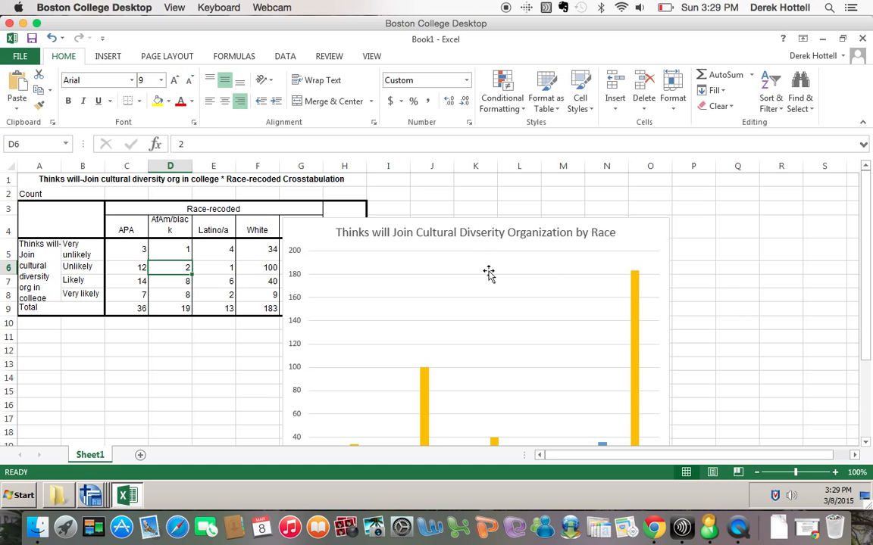
# Close the Book1 workbook without saving.
pyautogui.scroll(-3, 502, 249)
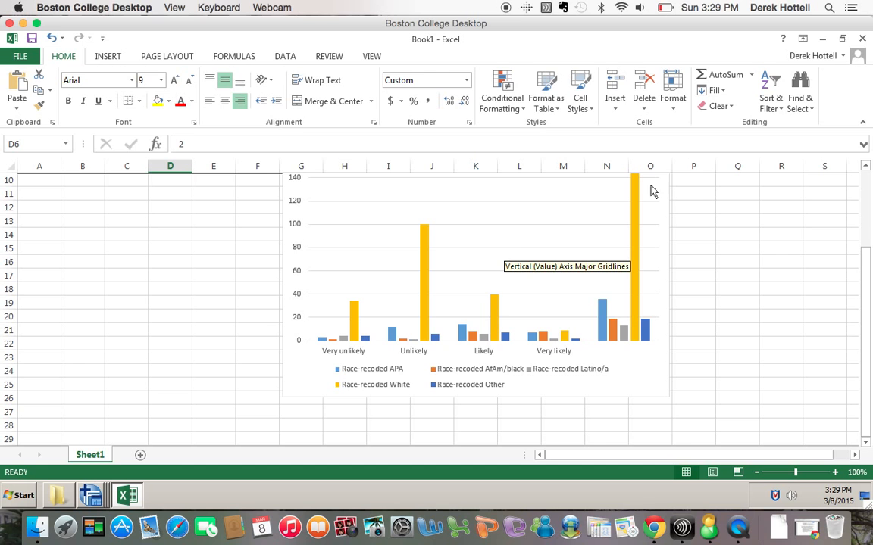
pyautogui.click(862, 38)
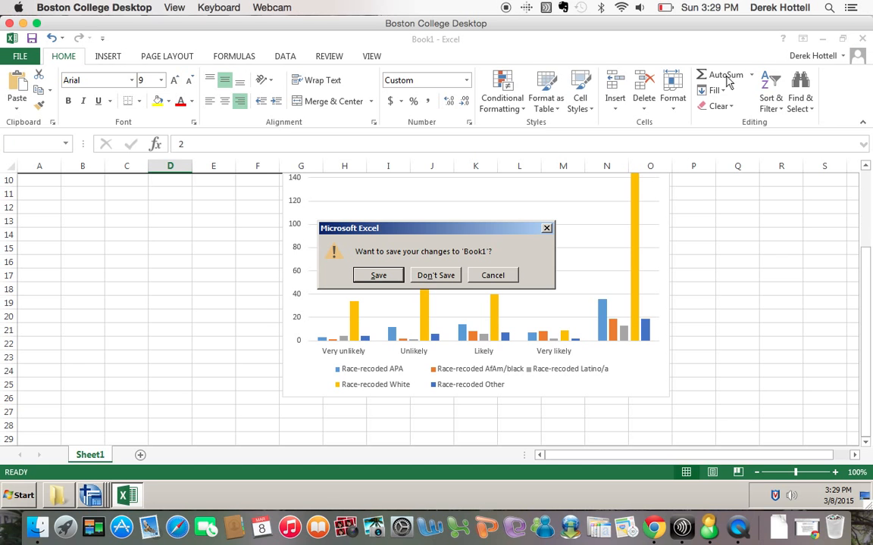
pyautogui.click(436, 275)
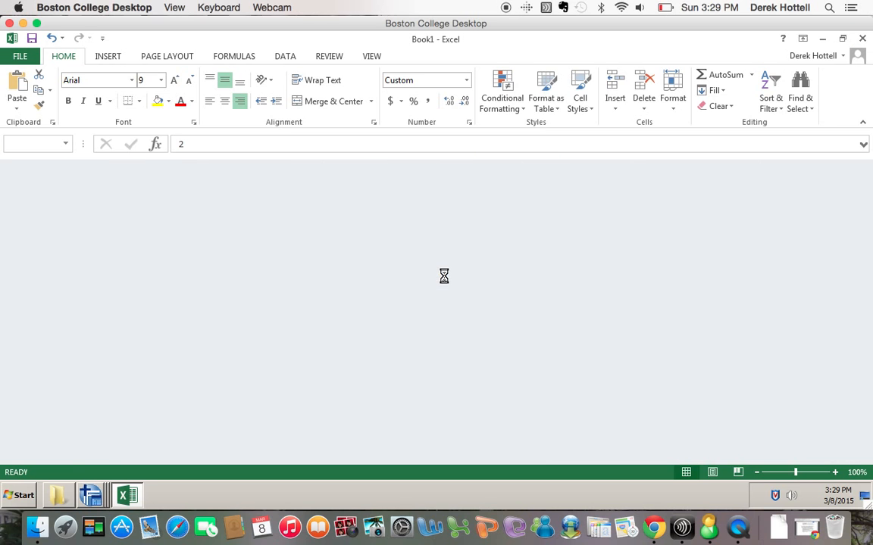
pyautogui.click(667, 9)
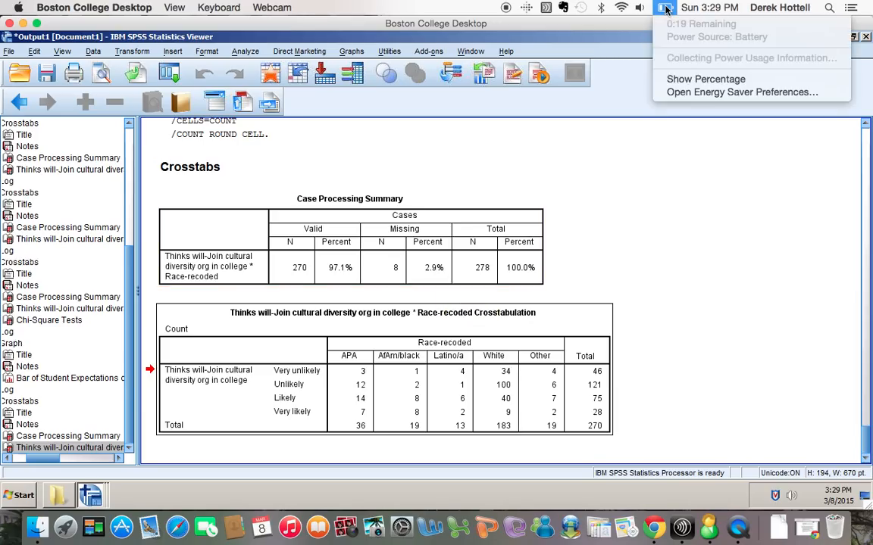
pyautogui.click(665, 9)
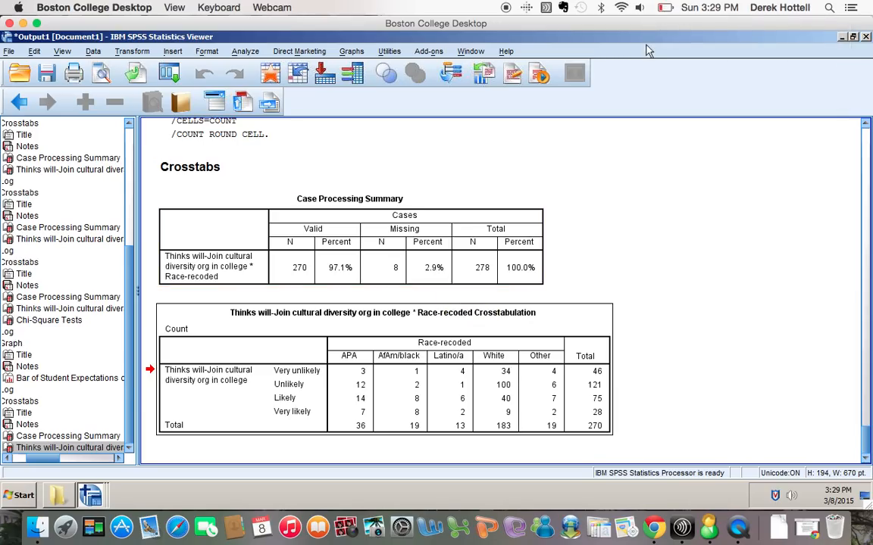
pyautogui.click(518, 268)
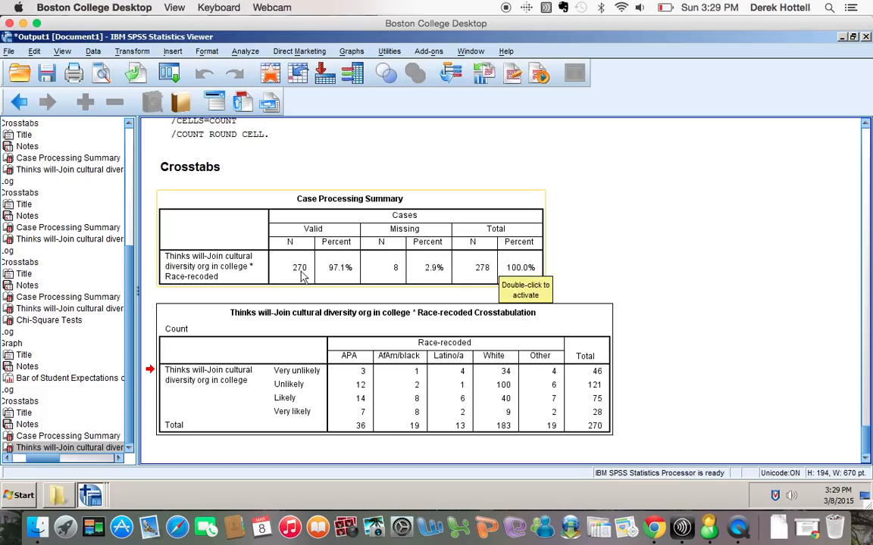
pyautogui.click(333, 169)
pyautogui.click(335, 146)
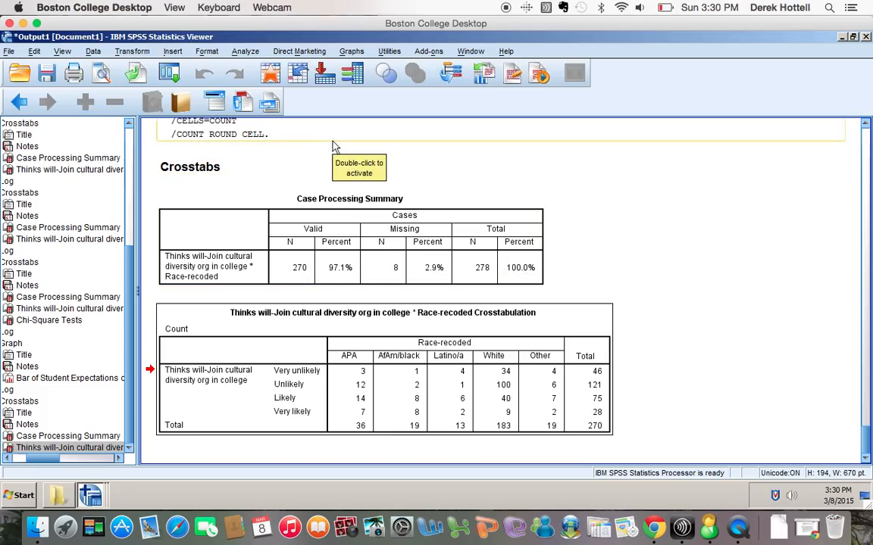
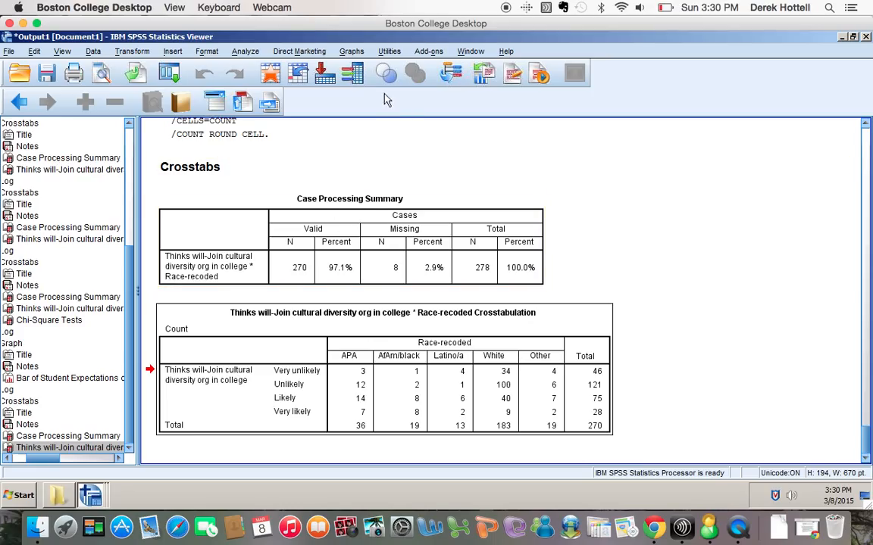
# Switch to the Data Editor for the First Homework Assignment dataset and open Analyze > Descriptive Statistics.
pyautogui.click(247, 53)
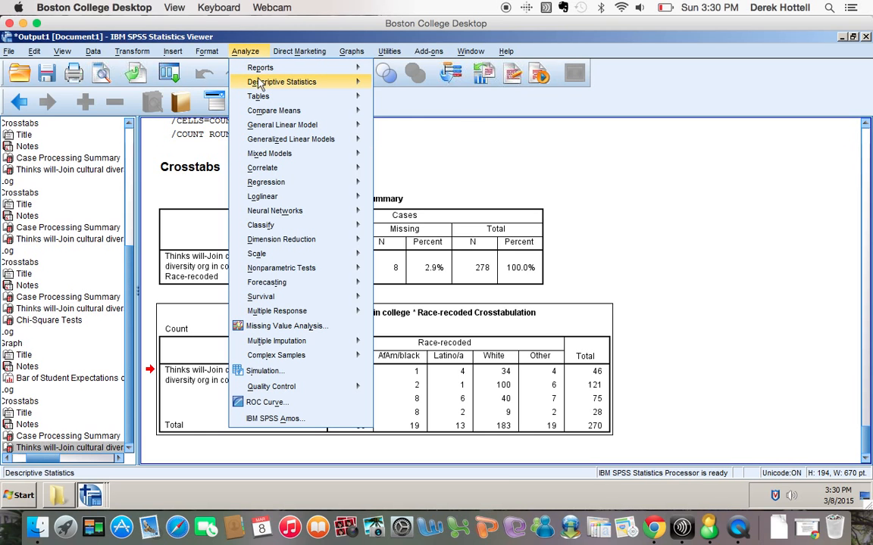
pyautogui.moveTo(260, 85)
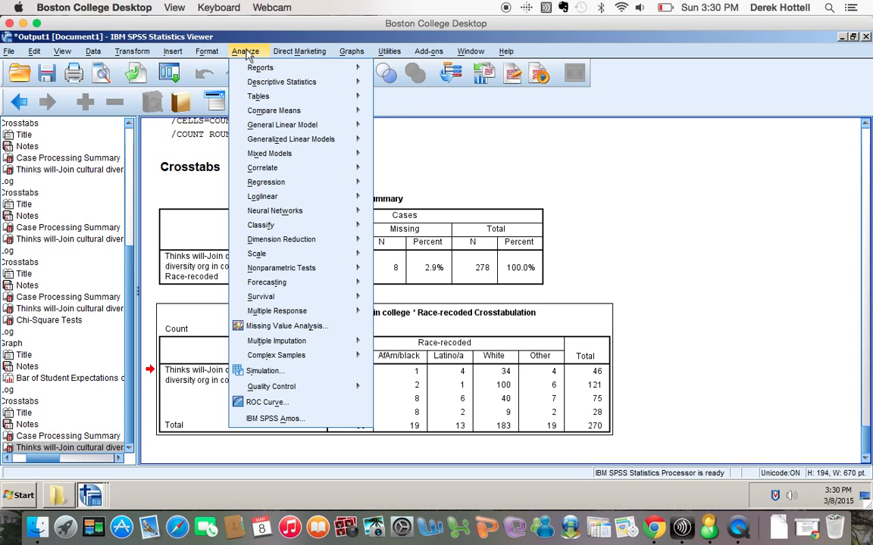
pyautogui.moveTo(472, 51)
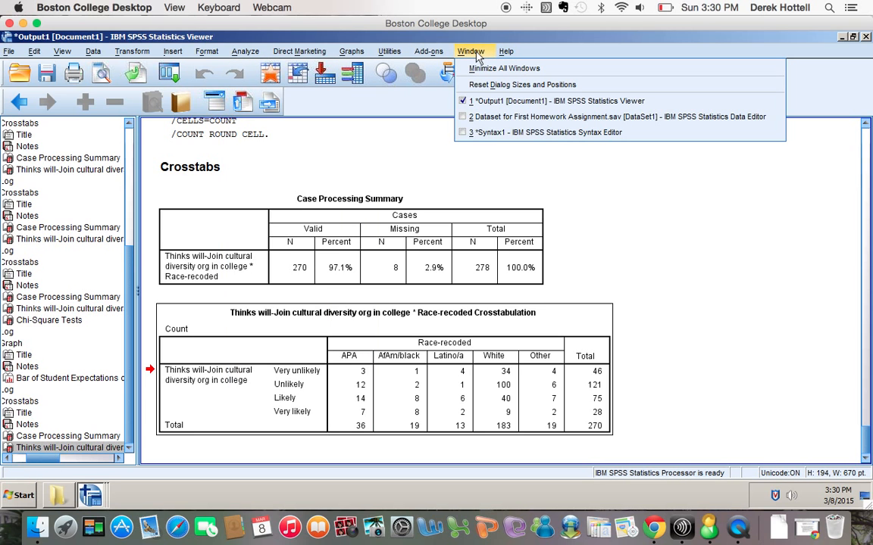
pyautogui.click(485, 117)
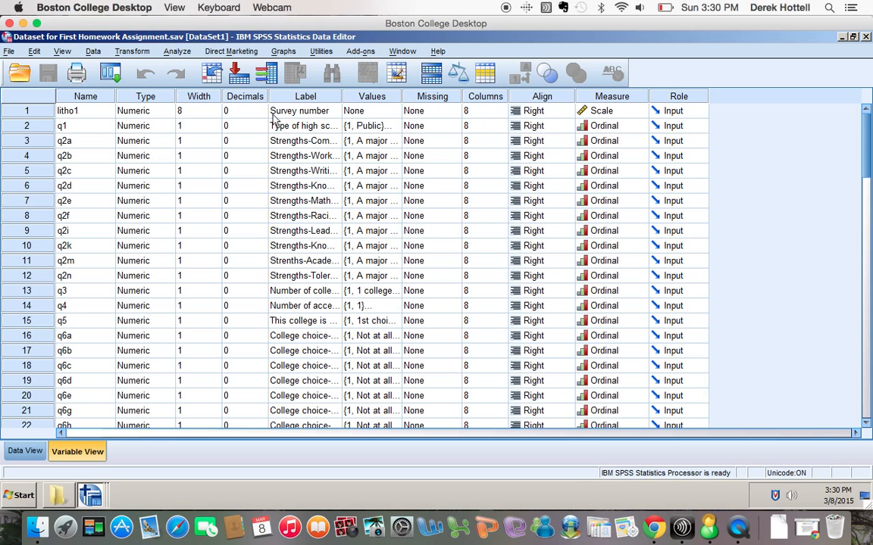
pyautogui.click(178, 53)
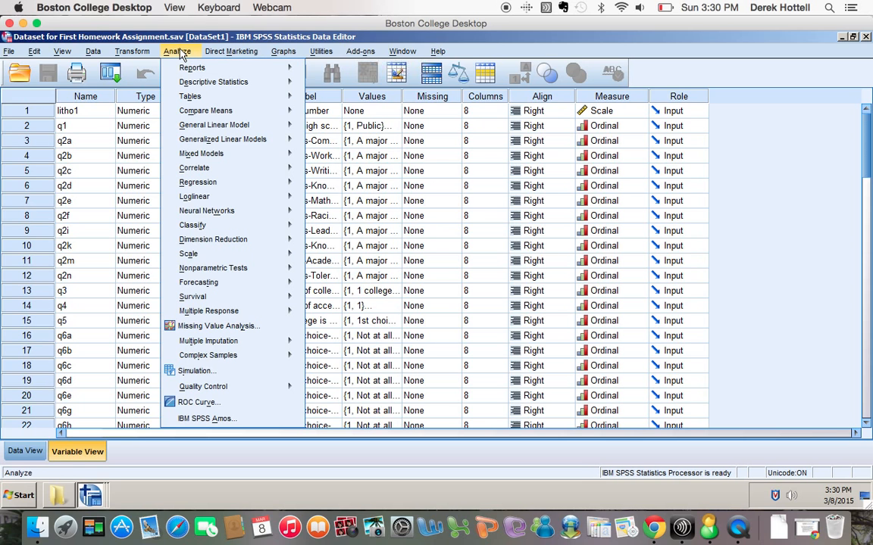
pyautogui.moveTo(190, 85)
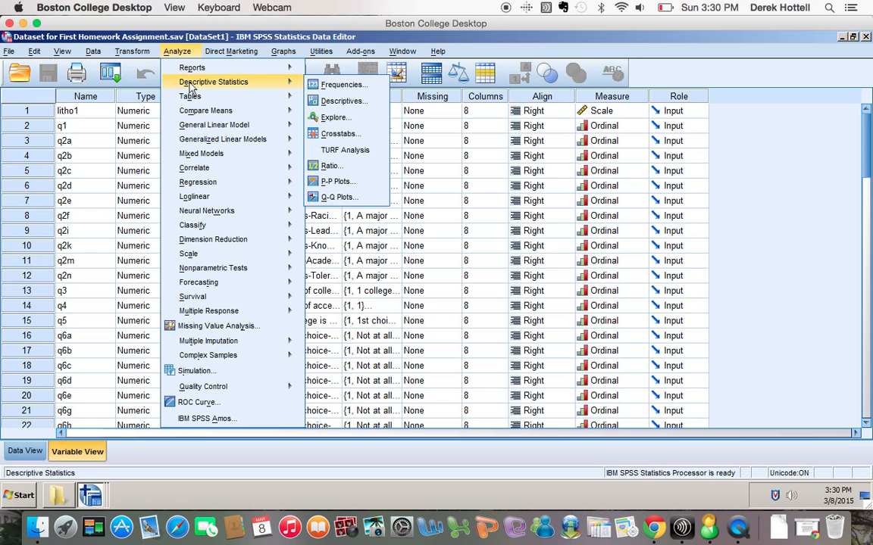
# Open Frequencies and remove Race-recoded and the cultural diversity club variable from Variable(s).
pyautogui.click(322, 87)
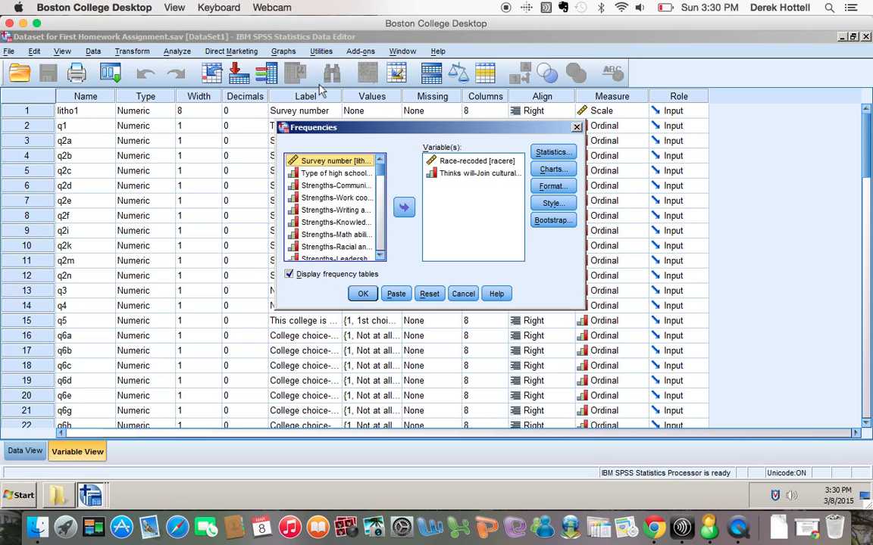
pyautogui.click(479, 162)
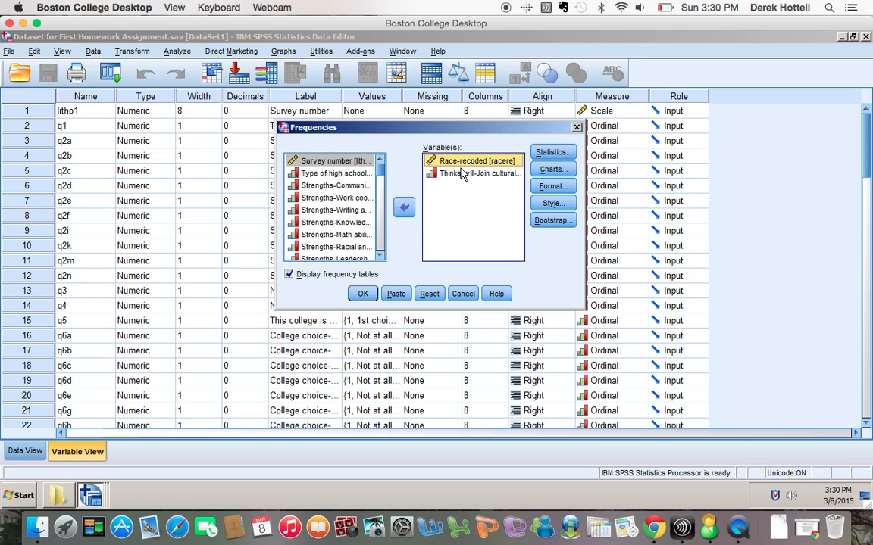
pyautogui.click(404, 207)
pyautogui.click(458, 162)
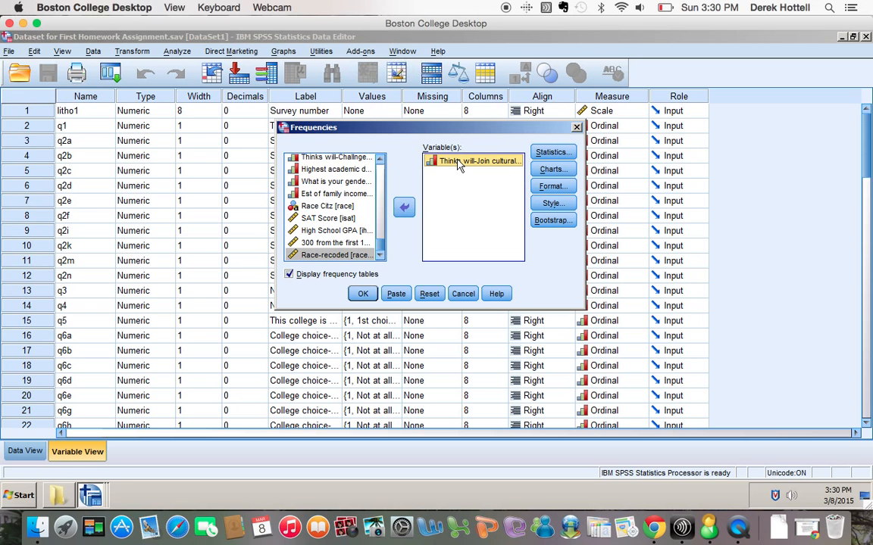
pyautogui.click(404, 207)
# Add SAT Score and High School GPA to Variable(s) and bring up the Statistics options.
pyautogui.scroll(-1, 381, 254)
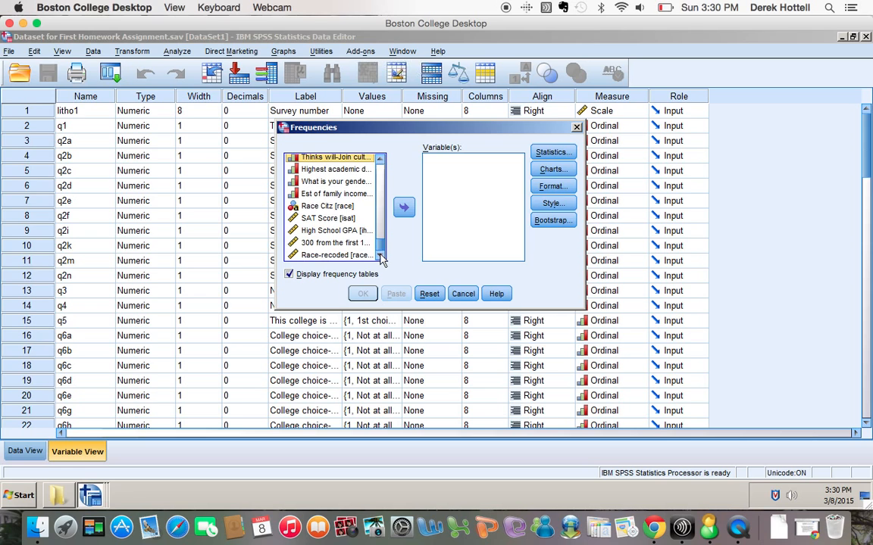
pyautogui.click(329, 220)
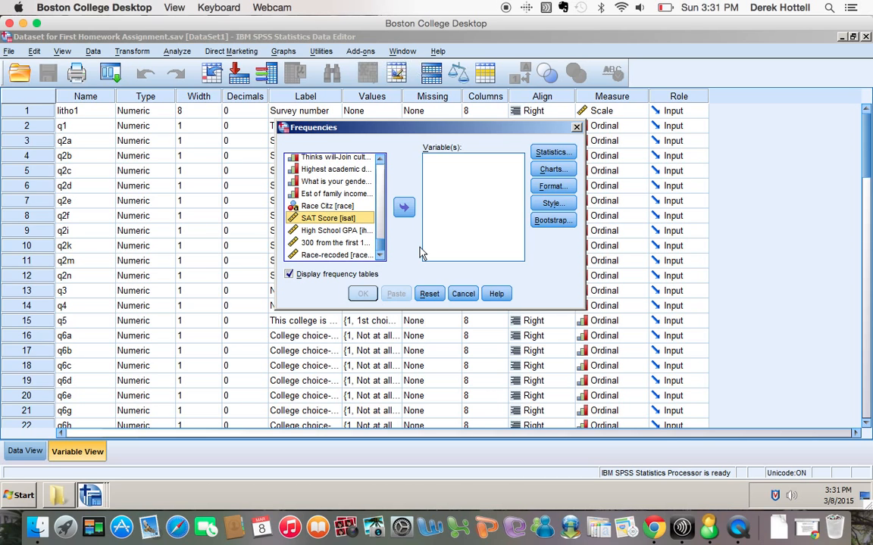
pyautogui.click(405, 209)
pyautogui.click(333, 229)
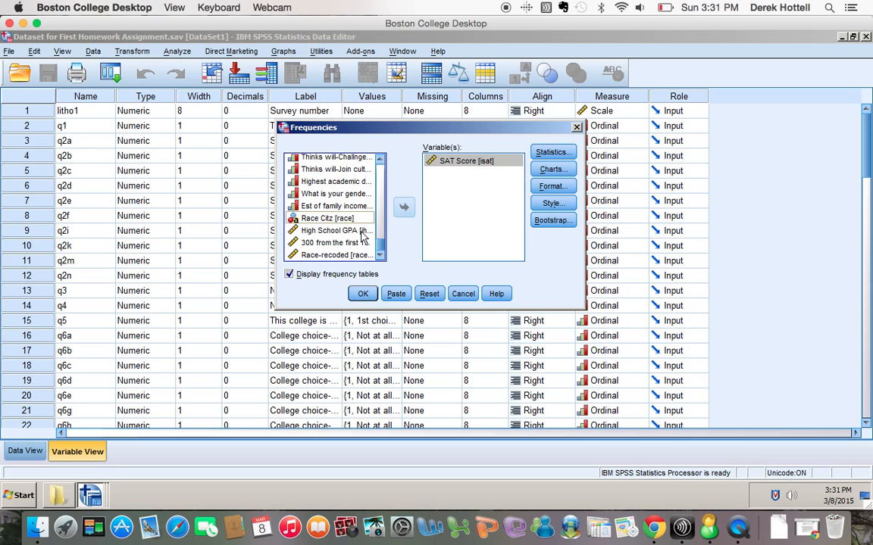
pyautogui.click(404, 208)
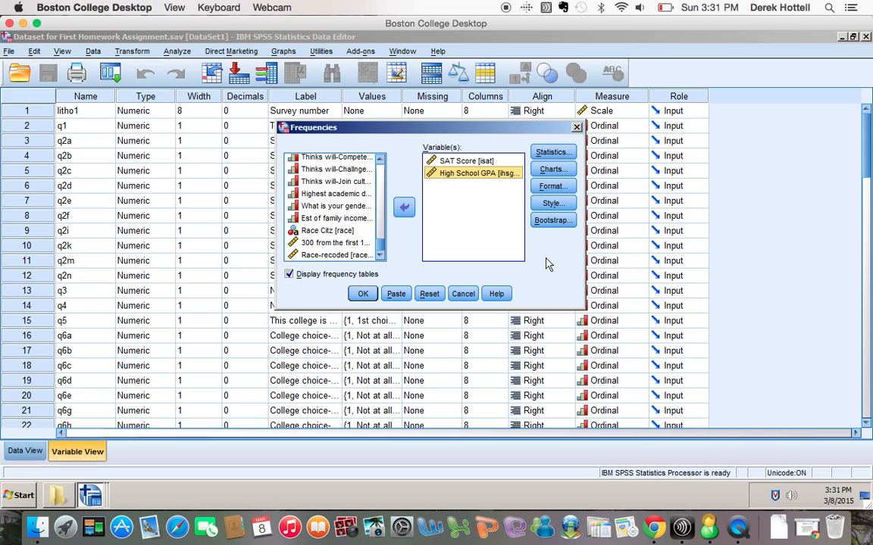
pyautogui.click(552, 153)
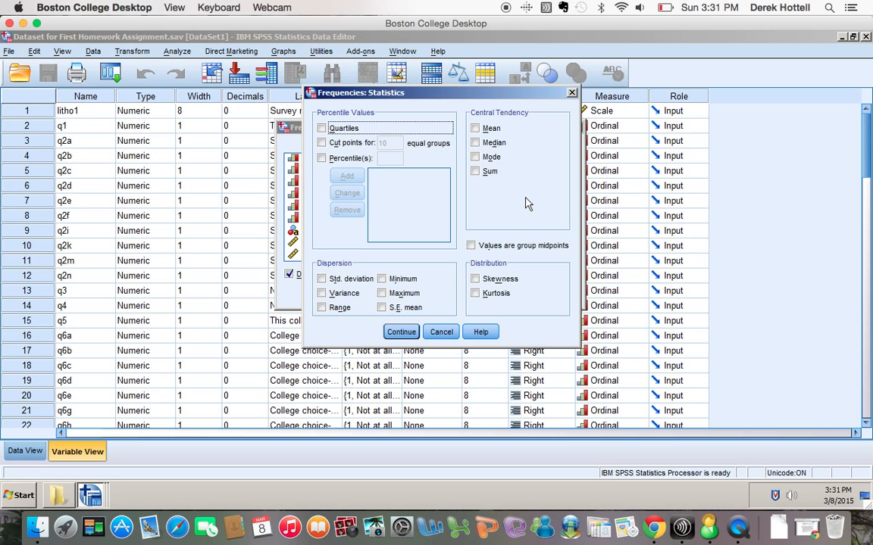
# Request mean, median, mode, standard deviation and range as the frequency statistics.
pyautogui.click(475, 129)
pyautogui.click(475, 143)
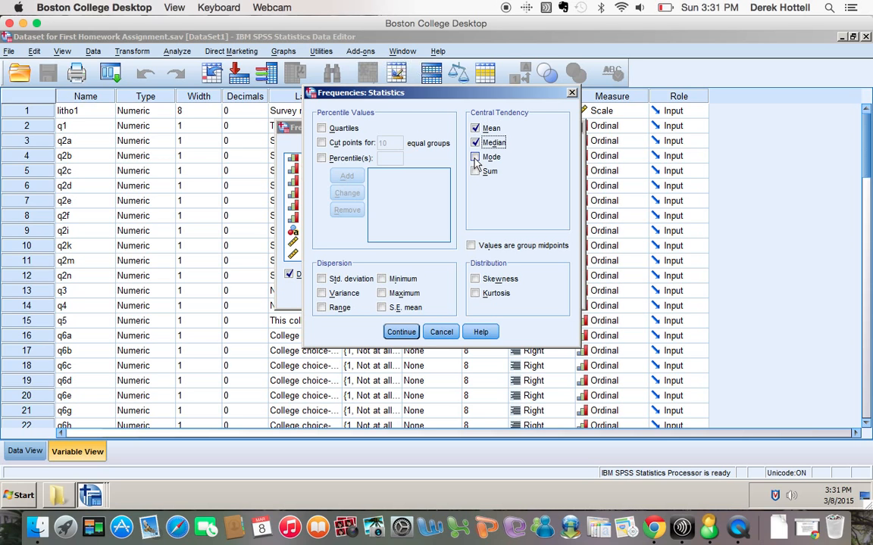
pyautogui.click(475, 156)
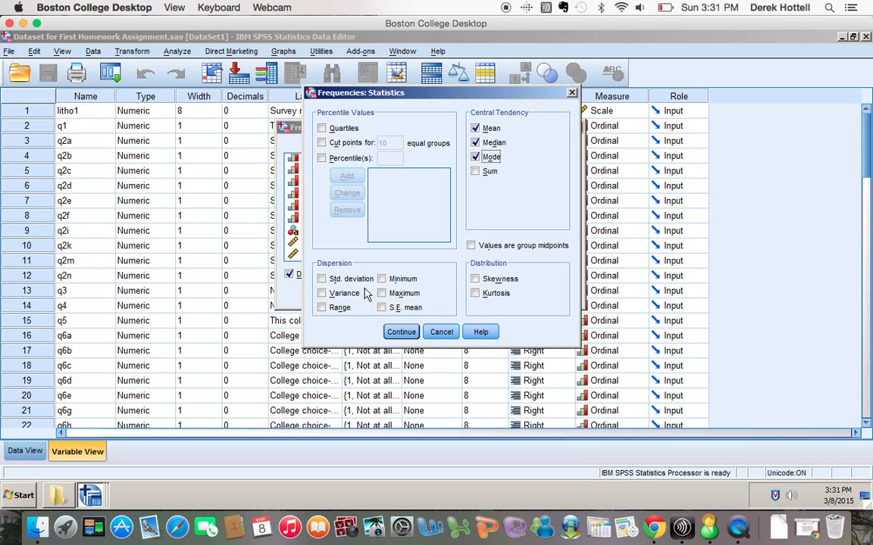
pyautogui.click(321, 308)
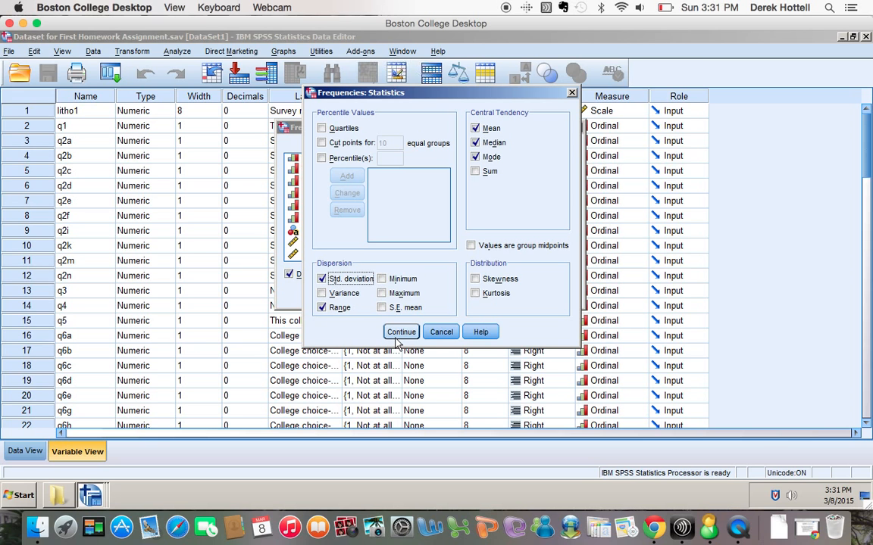
pyautogui.click(400, 333)
# Paste the Frequencies command to Syntax1 and select the new FREQUENCIES lines.
pyautogui.click(399, 294)
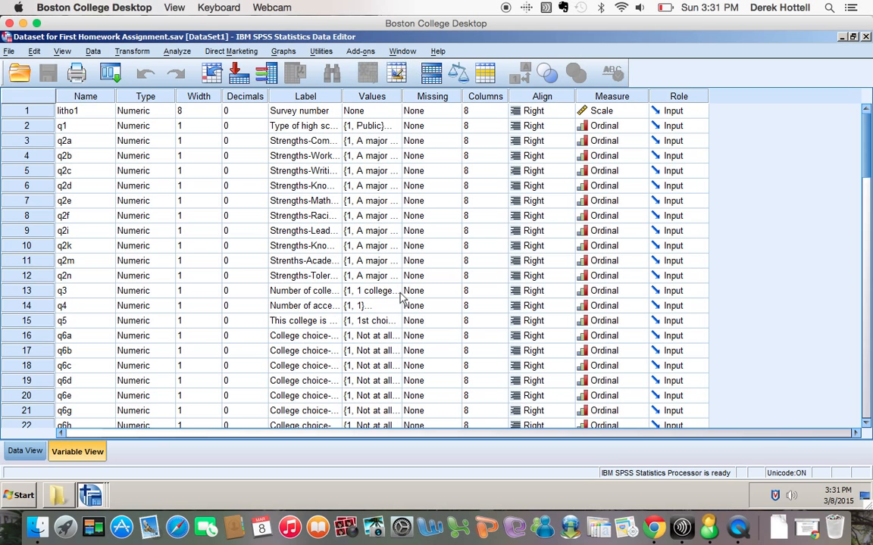
pyautogui.click(401, 51)
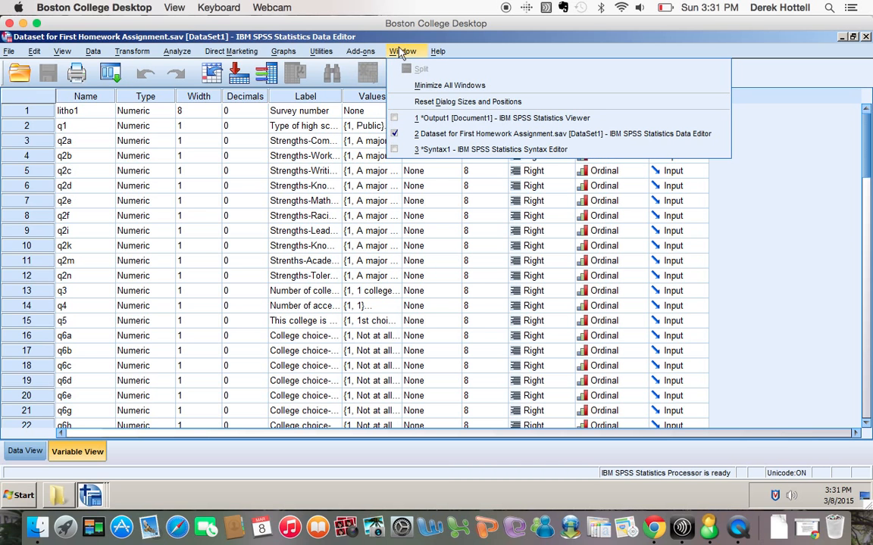
pyautogui.click(415, 147)
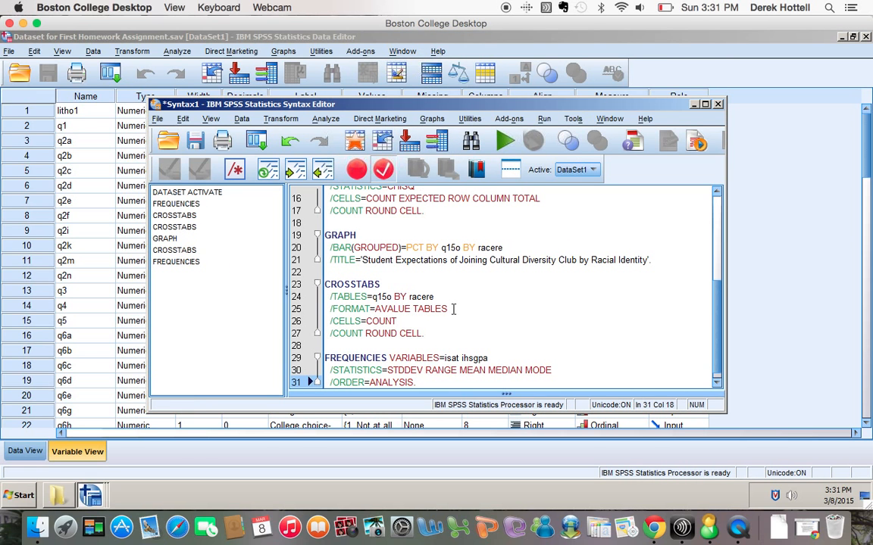
pyautogui.scroll(-1, 453, 309)
pyautogui.moveTo(416, 373); pyautogui.dragTo(324, 349)
pyautogui.click(502, 143)
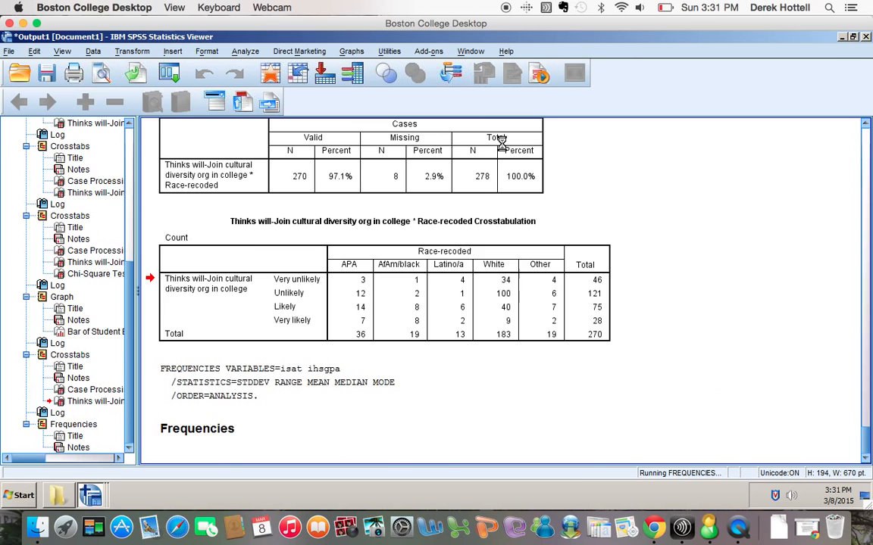
pyautogui.scroll(-3, 506, 312)
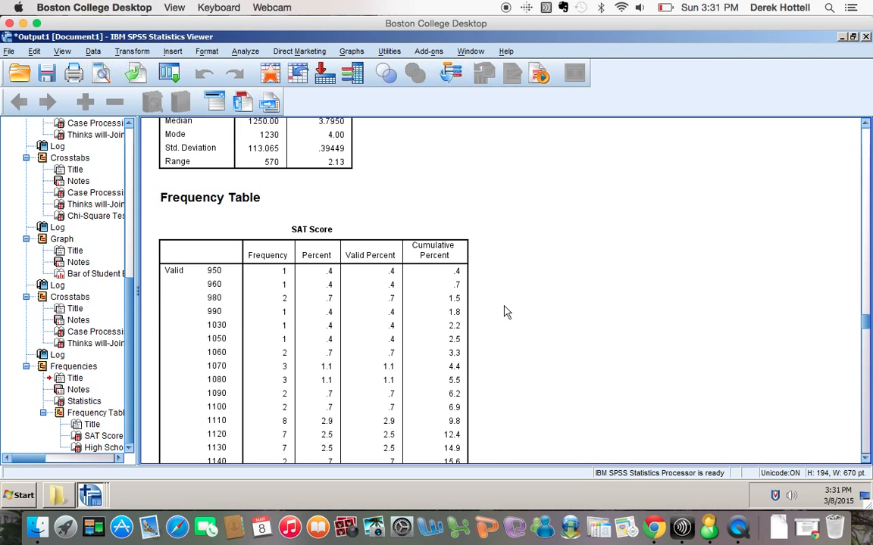
pyautogui.scroll(-3, 506, 312)
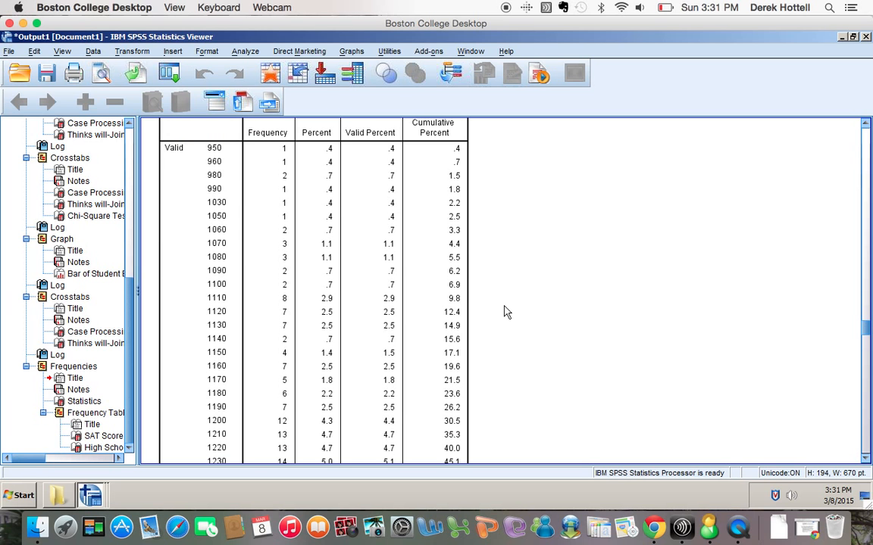
pyautogui.scroll(-20, 506, 312)
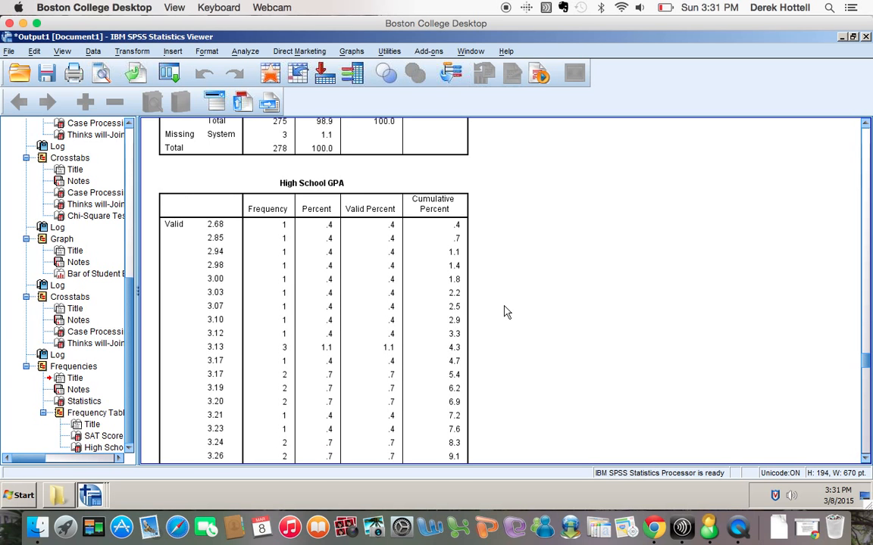
pyautogui.scroll(15, 506, 312)
pyautogui.scroll(9, 506, 312)
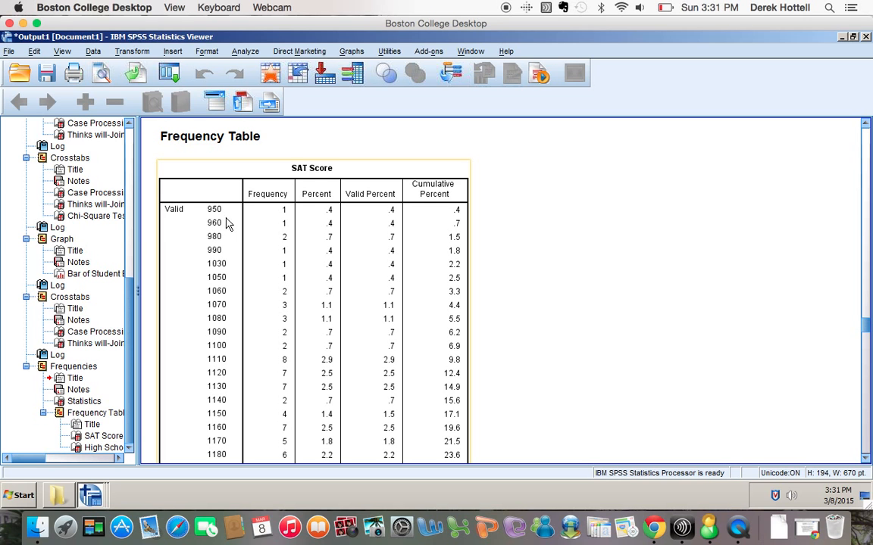
pyautogui.scroll(-2, 399, 377)
pyautogui.scroll(-20, 399, 377)
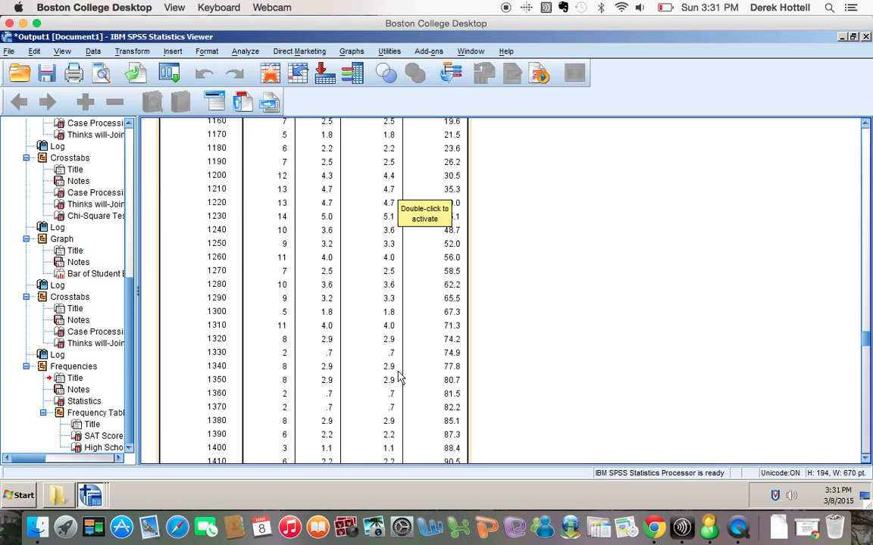
pyautogui.scroll(-2, 399, 377)
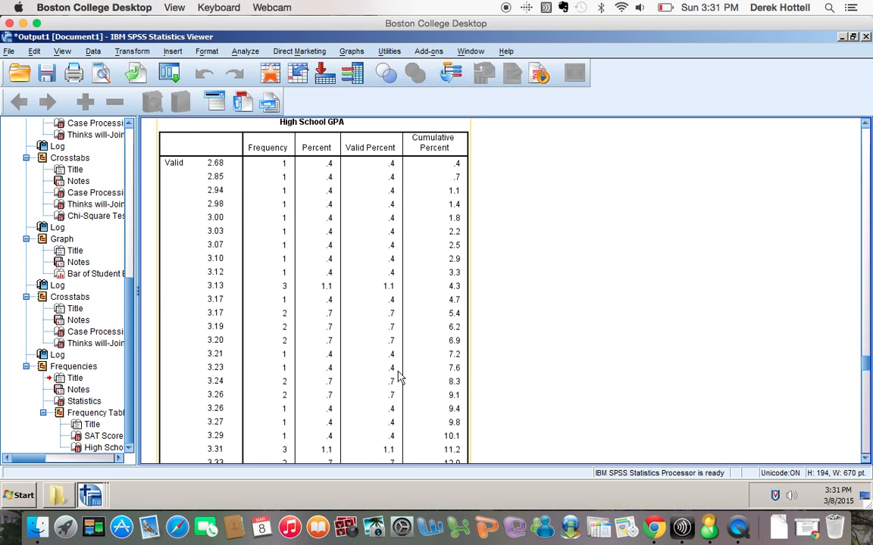
pyautogui.scroll(-6, 362, 374)
pyautogui.scroll(-15, 362, 375)
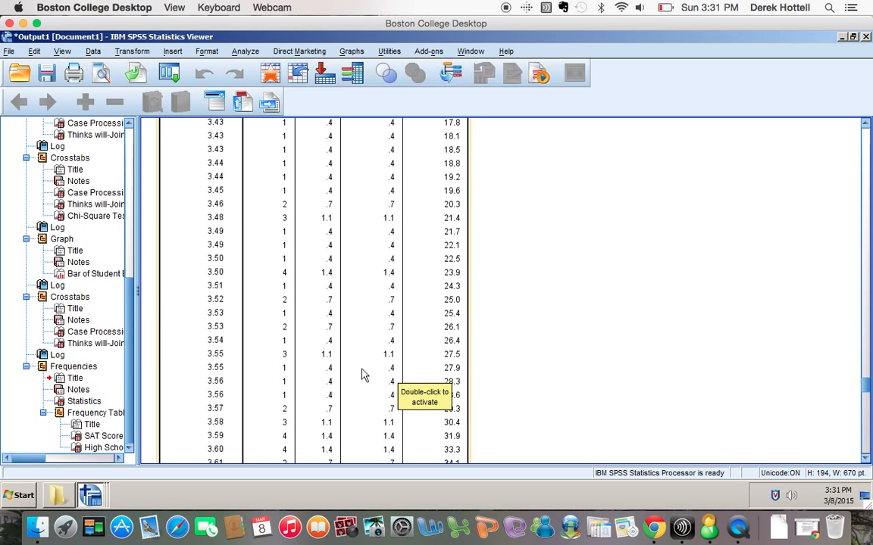
pyautogui.scroll(-6, 362, 375)
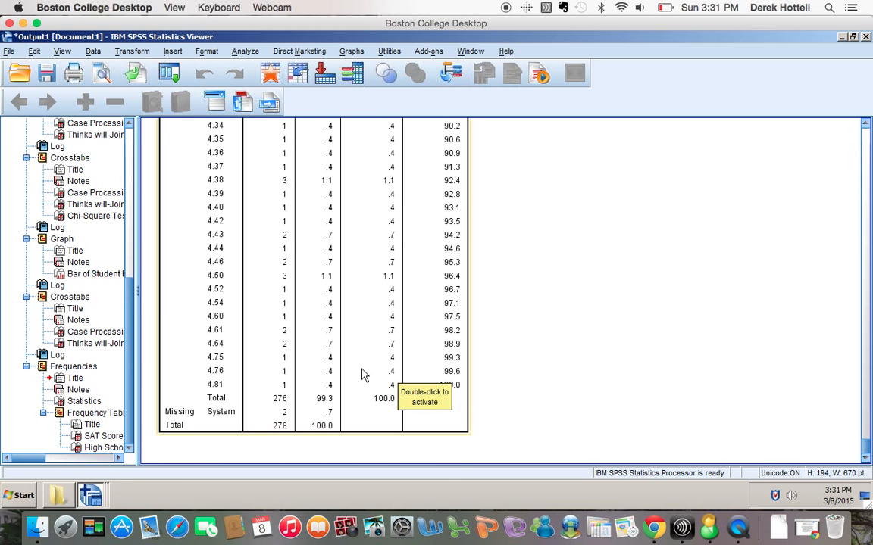
pyautogui.scroll(20, 362, 374)
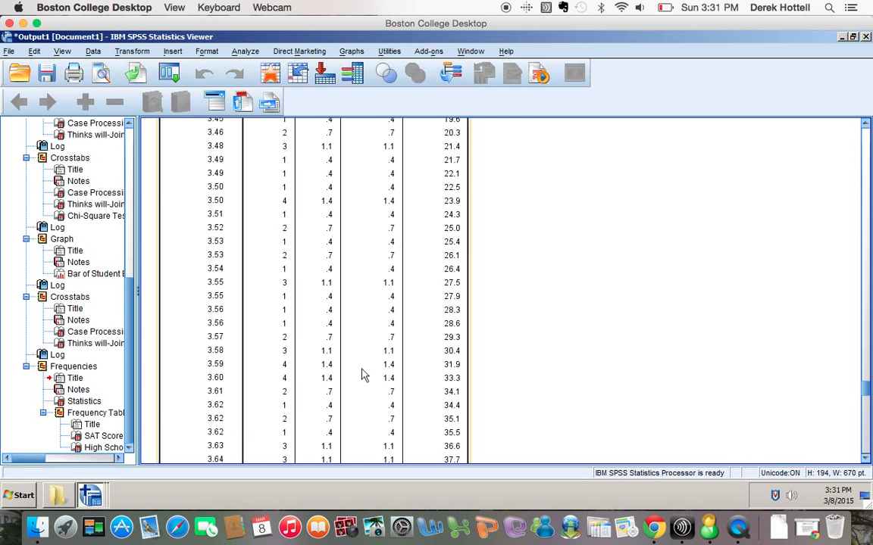
pyautogui.scroll(8, 363, 374)
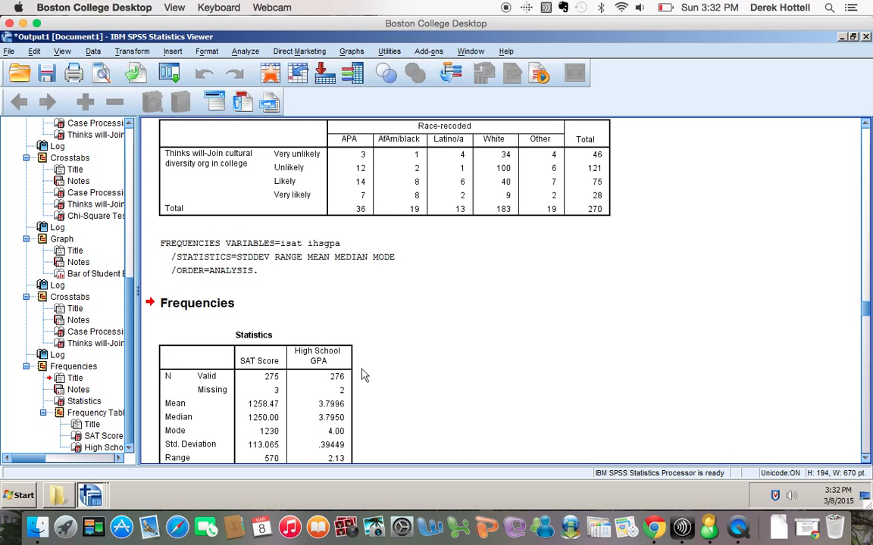
pyautogui.scroll(-5, 362, 375)
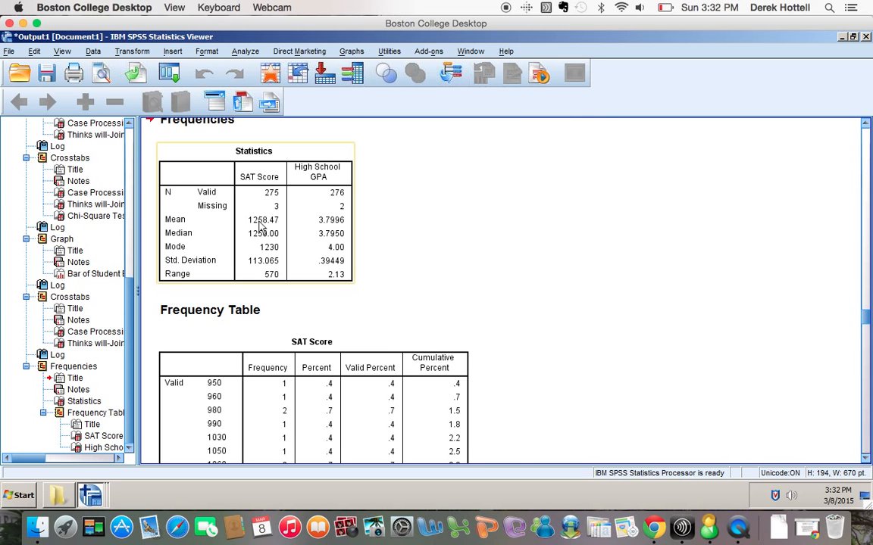
pyautogui.click(248, 145)
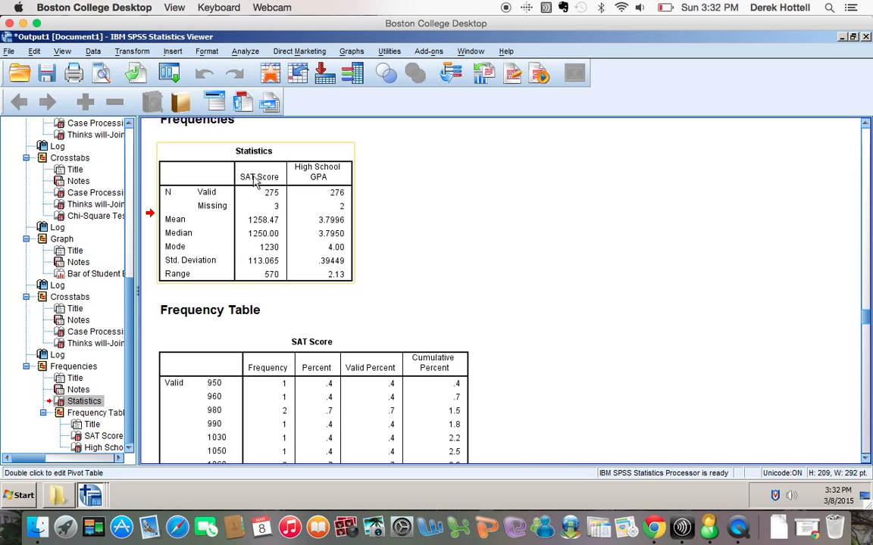
pyautogui.click(457, 281)
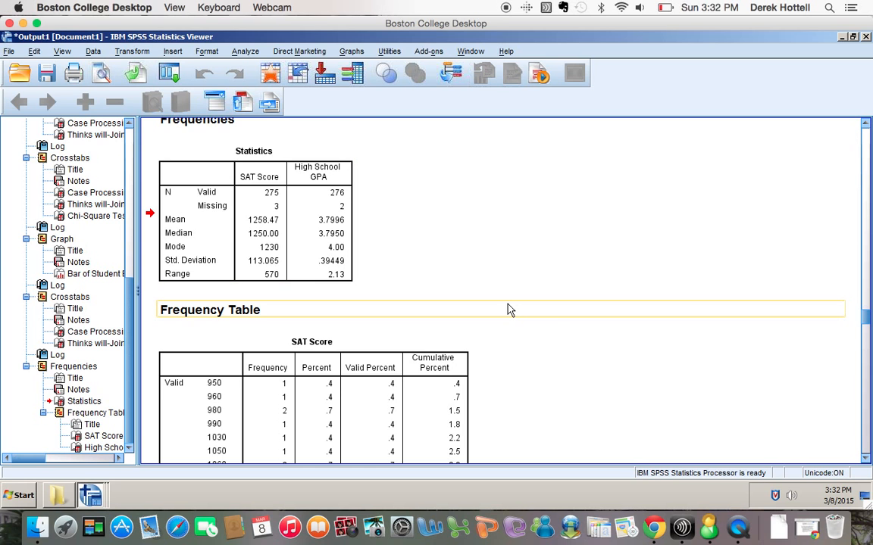
pyautogui.scroll(-15, 509, 309)
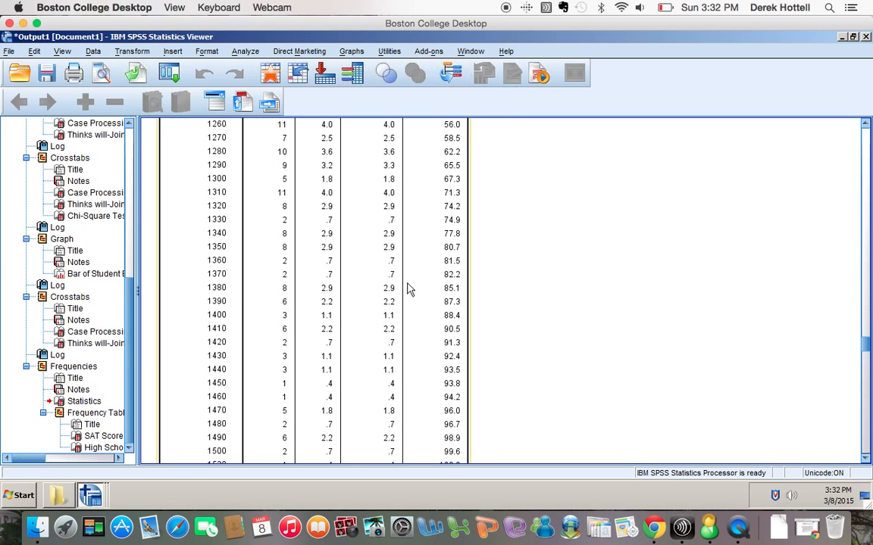
pyautogui.scroll(-15, 409, 289)
pyautogui.scroll(-5, 409, 303)
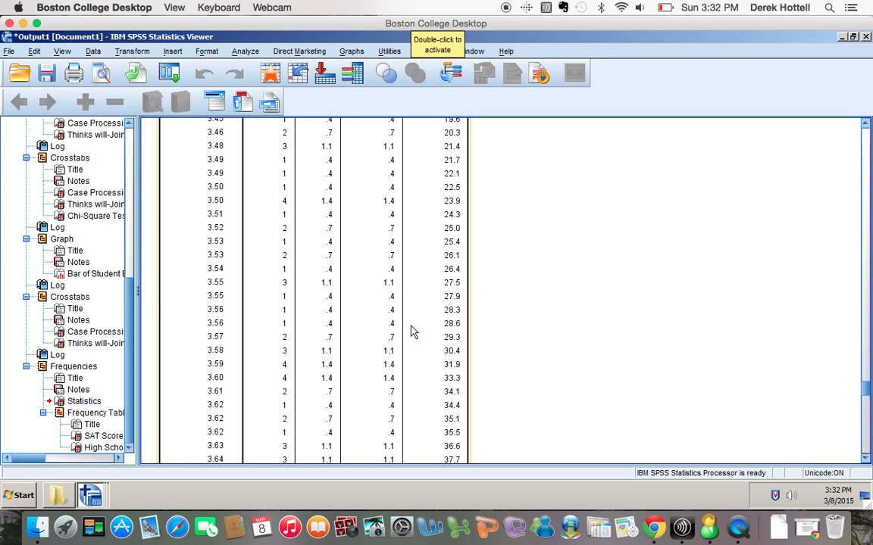
pyautogui.scroll(20, 411, 331)
# Open Crosstabs and replace the Race-recoded column variable with SAT Score.
pyautogui.scroll(-15, 411, 331)
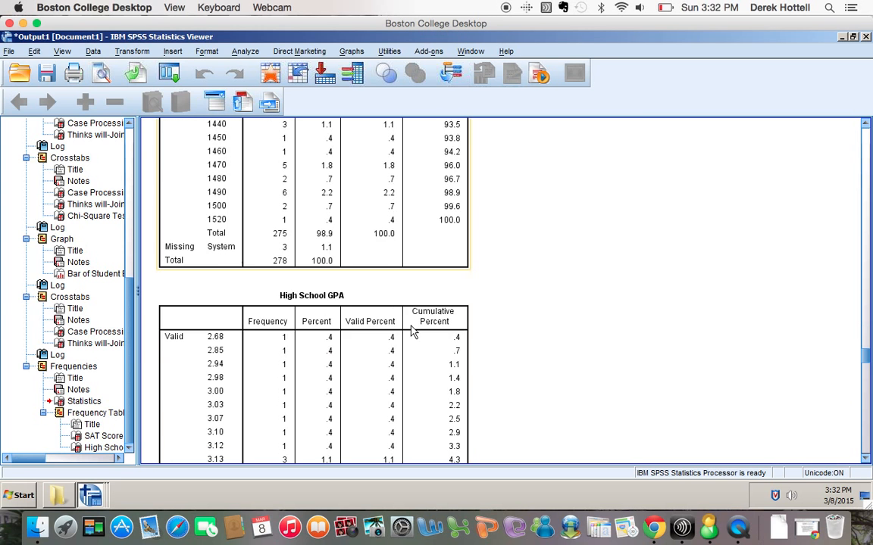
pyautogui.scroll(-20, 411, 331)
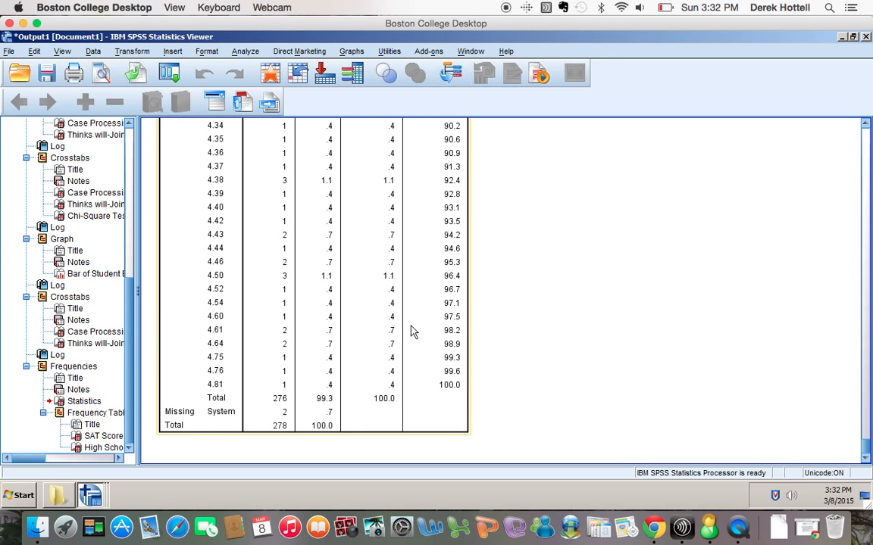
pyautogui.click(244, 51)
pyautogui.moveTo(252, 85)
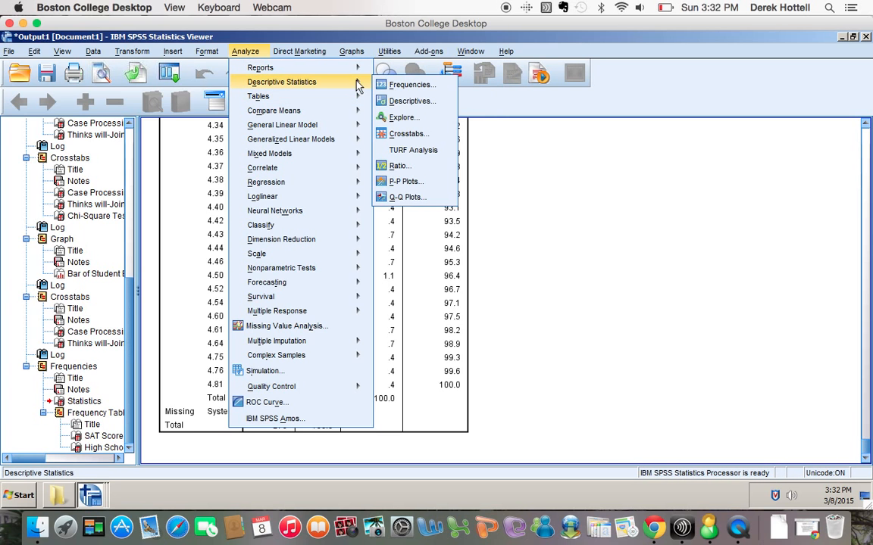
pyautogui.click(406, 134)
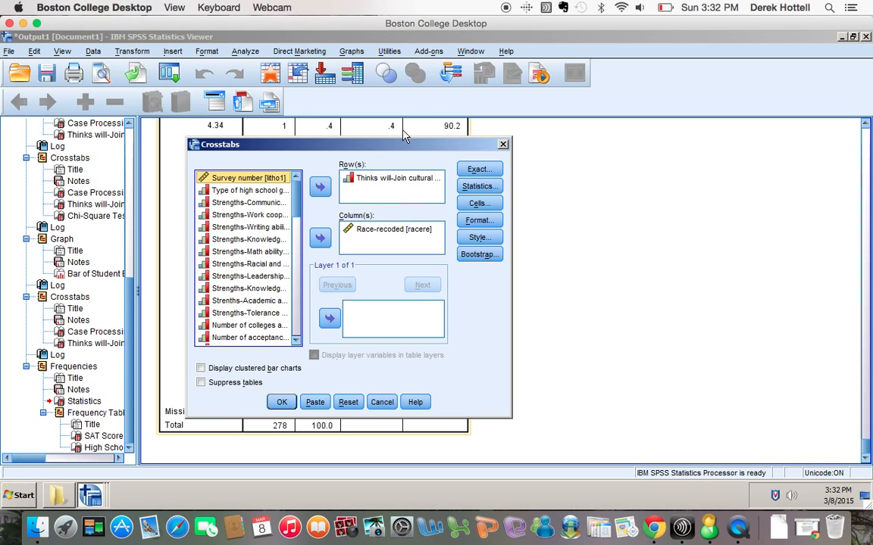
pyautogui.click(393, 229)
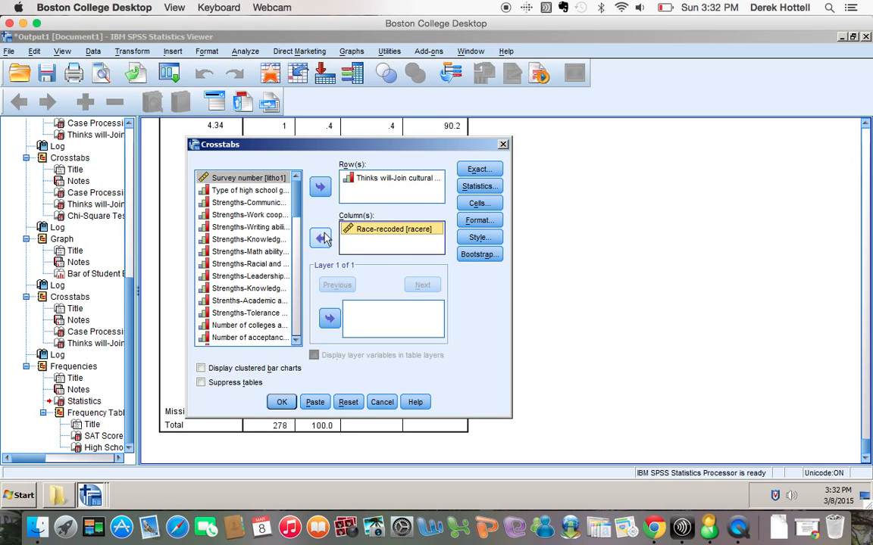
pyautogui.click(320, 237)
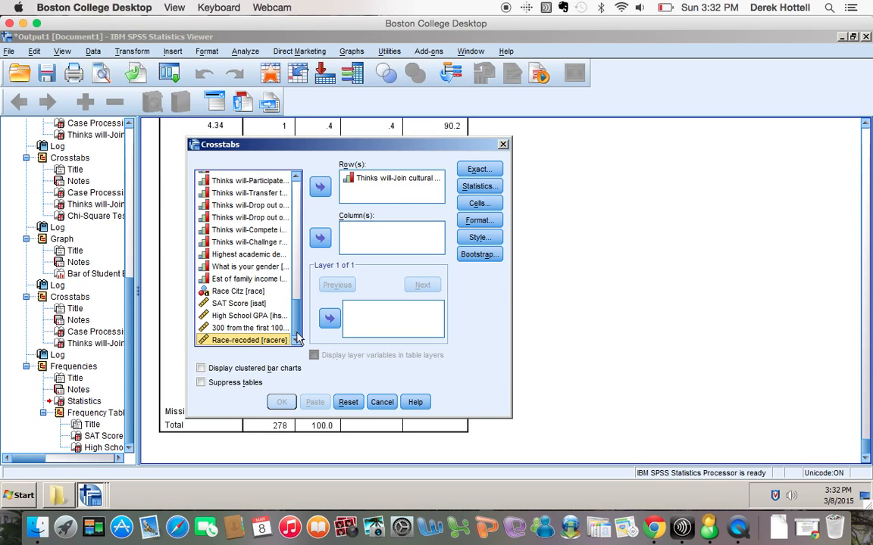
pyautogui.click(240, 303)
pyautogui.click(320, 239)
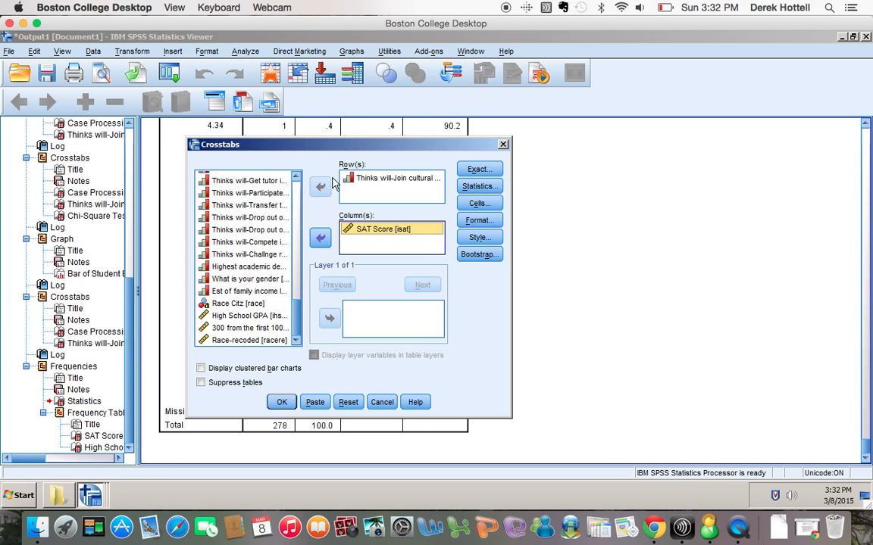
# Replace the cultural diversity row variable with High School GPA and run the crosstabulation.
pyautogui.click(364, 179)
pyautogui.click(320, 187)
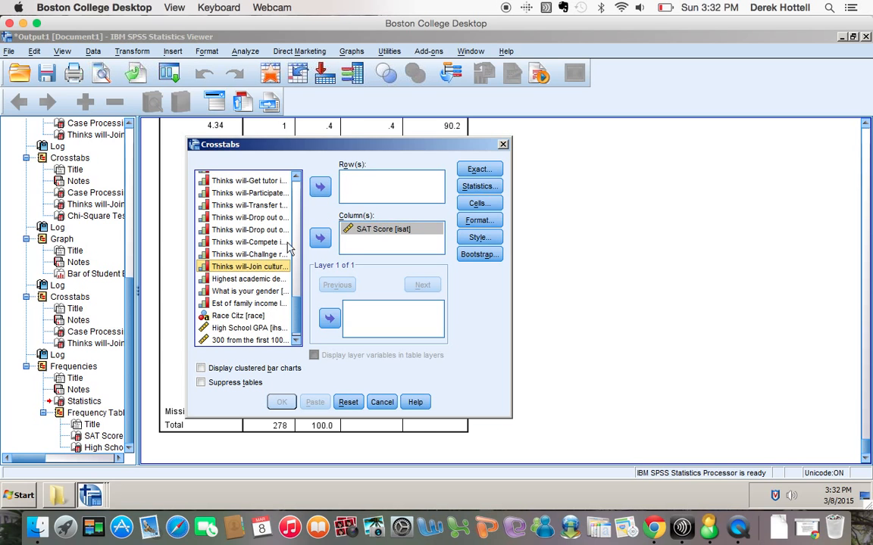
pyautogui.click(249, 328)
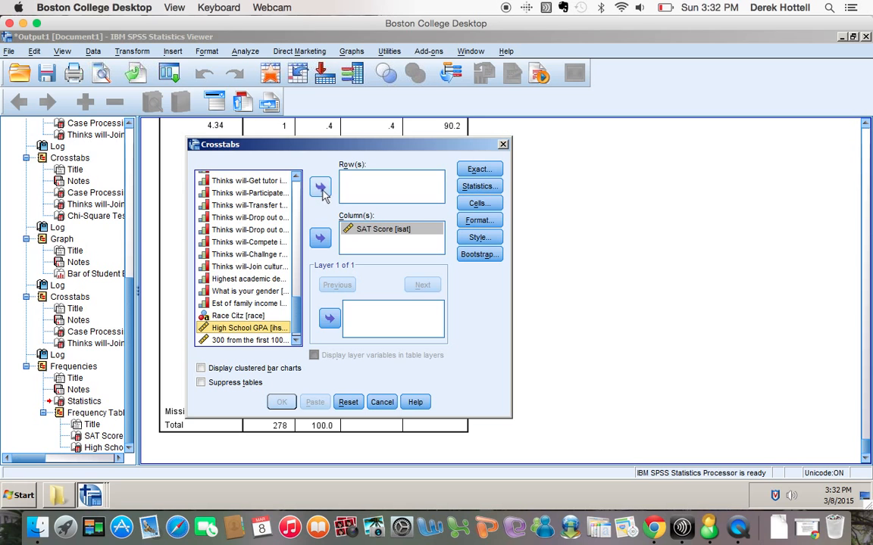
pyautogui.click(320, 187)
pyautogui.click(281, 403)
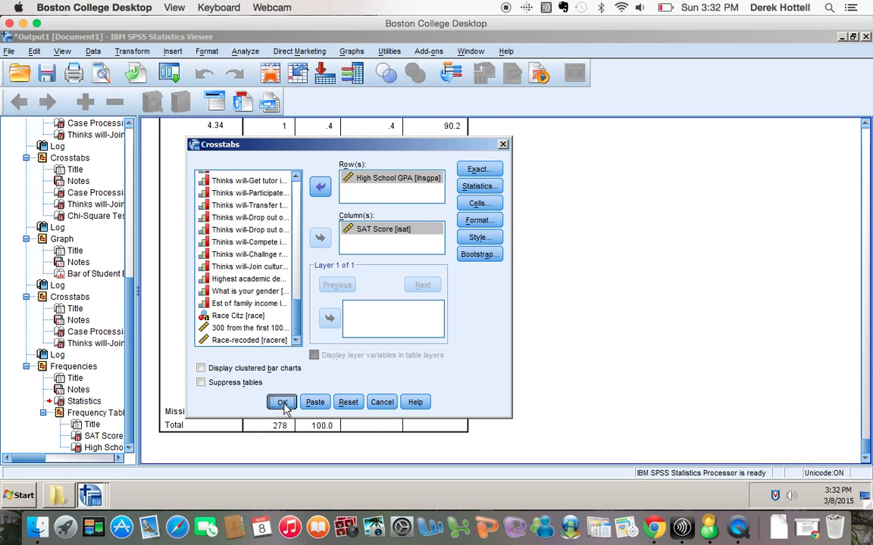
pyautogui.scroll(-15, 636, 339)
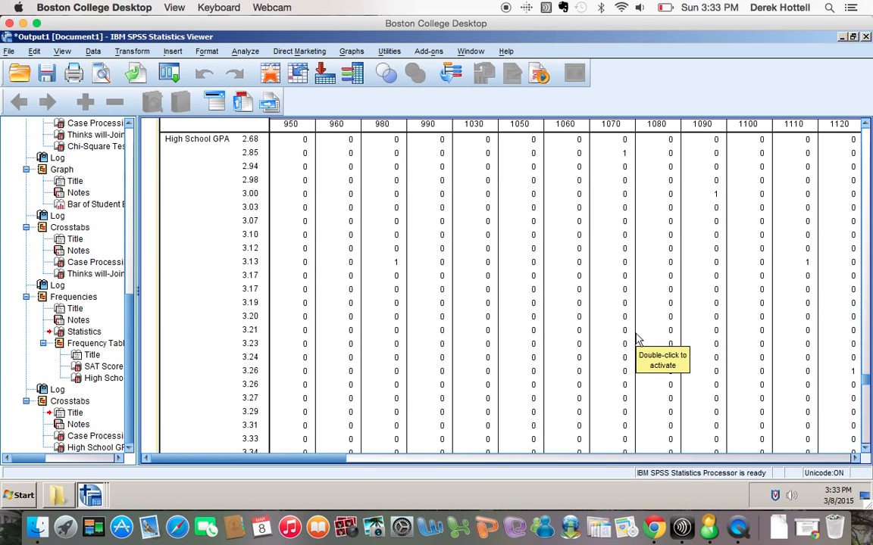
pyautogui.scroll(-10, 636, 339)
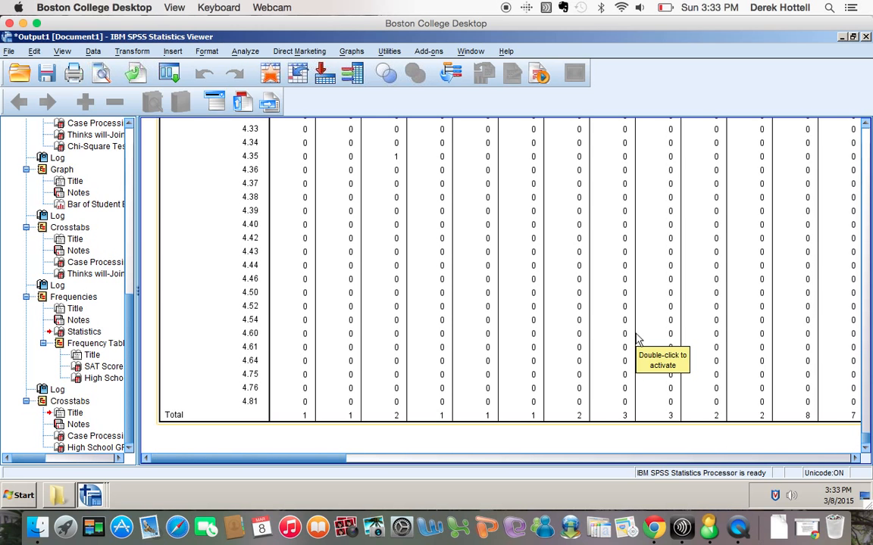
pyautogui.scroll(12, 636, 339)
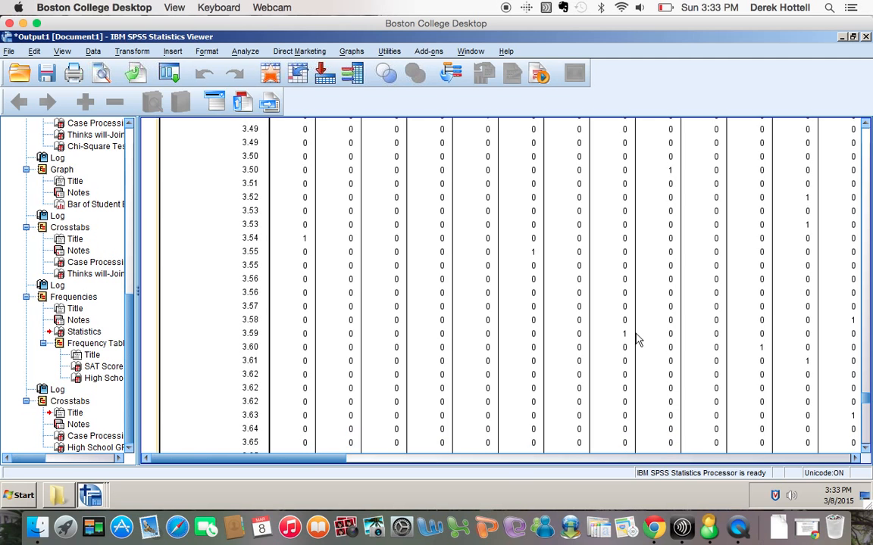
pyautogui.scroll(10, 636, 339)
pyautogui.scroll(-5, 637, 338)
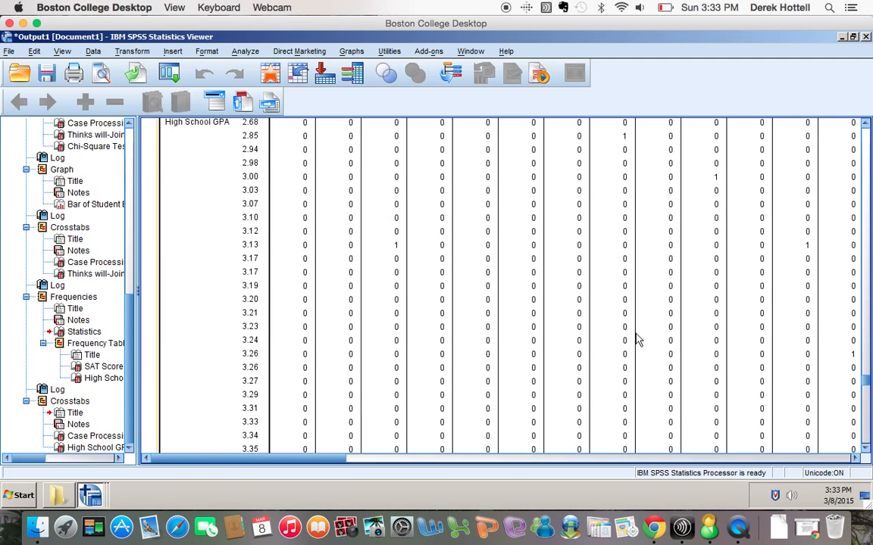
pyautogui.scroll(-3, 636, 338)
pyautogui.scroll(5, 637, 339)
pyautogui.scroll(-2, 637, 339)
pyautogui.scroll(2, 636, 339)
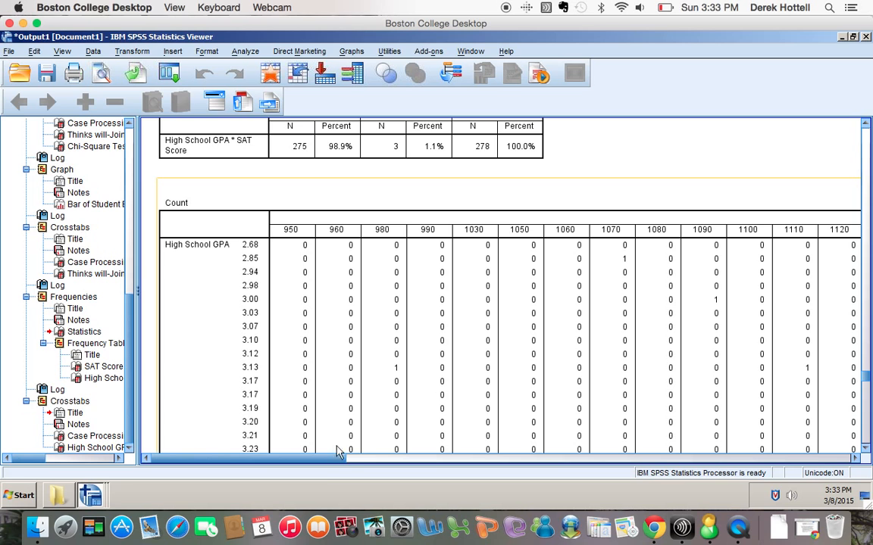
pyautogui.scroll(-5, 397, 379)
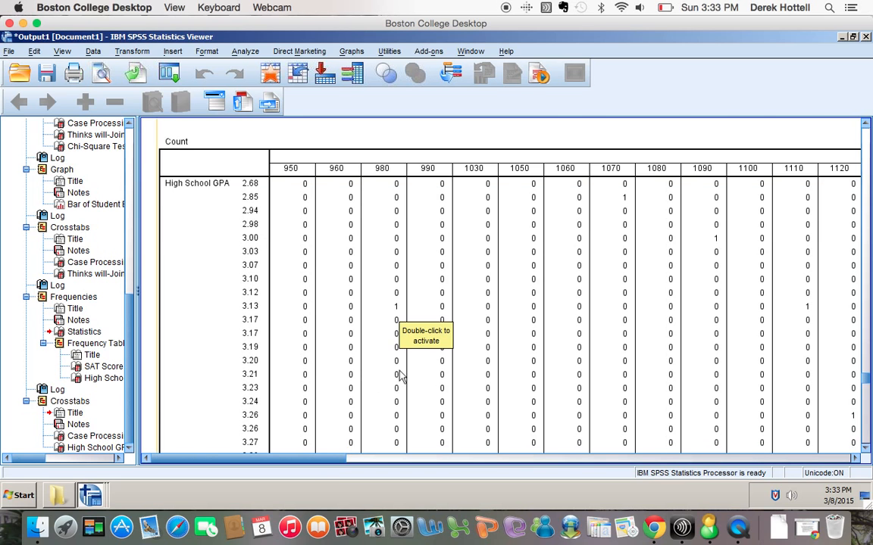
pyautogui.scroll(3, 400, 377)
pyautogui.scroll(-15, 355, 419)
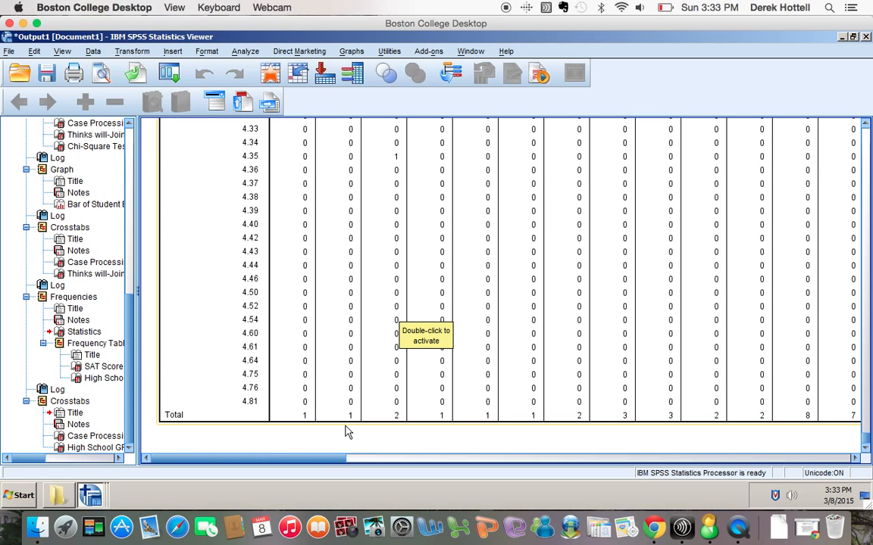
# Open Bivariate Correlations and add SAT Score and High School GPA as variables.
pyautogui.click(245, 51)
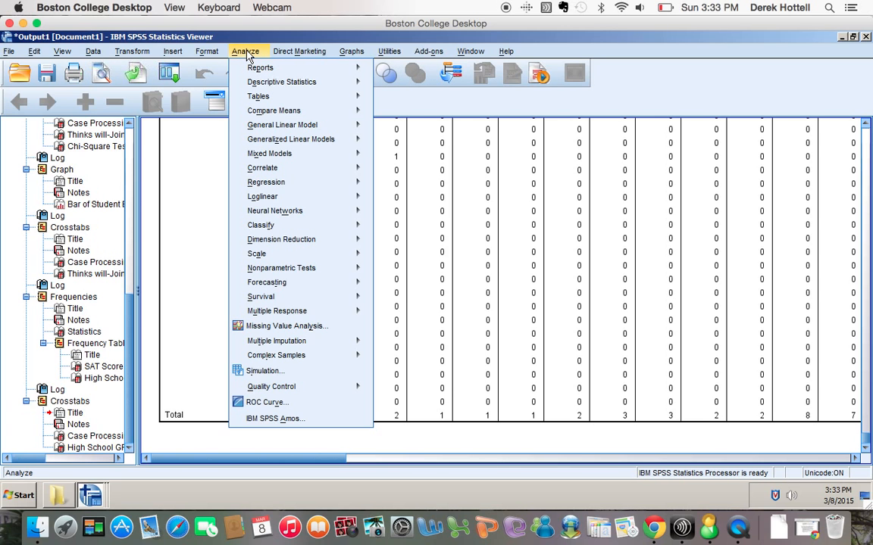
pyautogui.moveTo(267, 85)
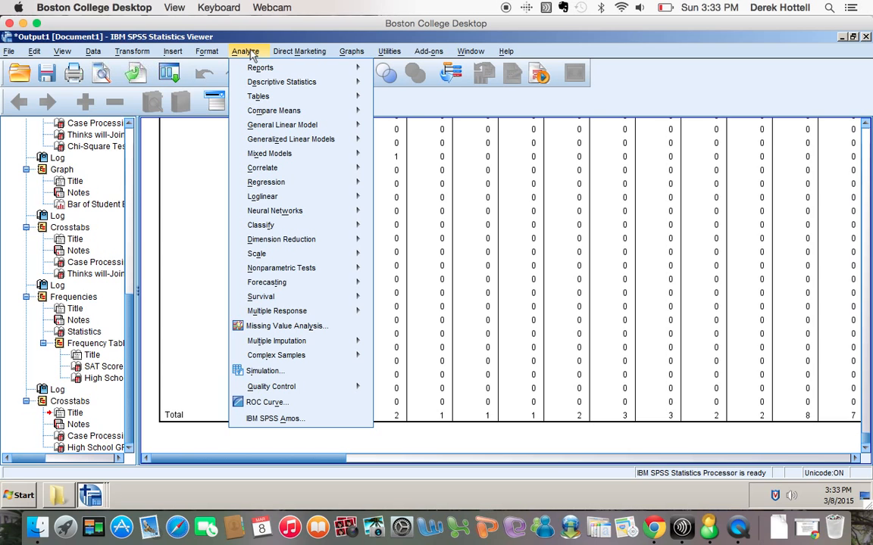
pyautogui.moveTo(267, 172)
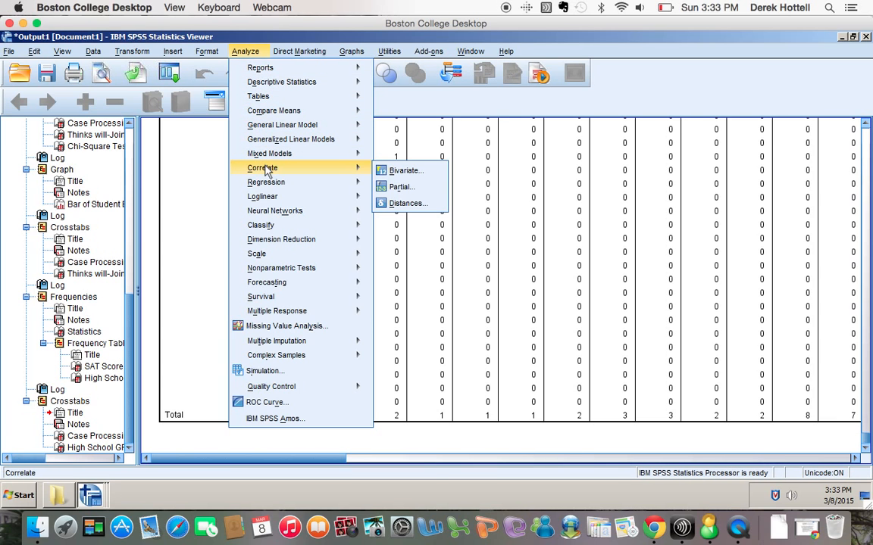
pyautogui.click(393, 171)
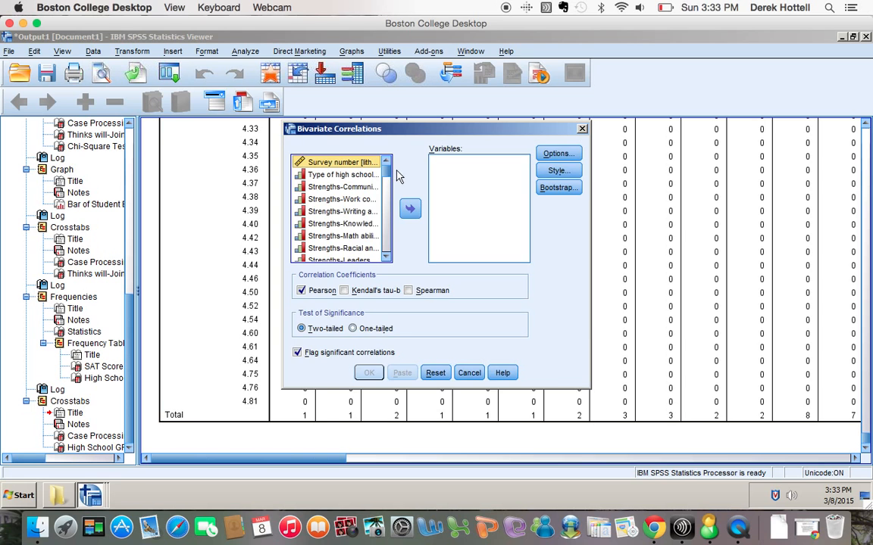
pyautogui.moveTo(389, 180); pyautogui.dragTo(385, 260)
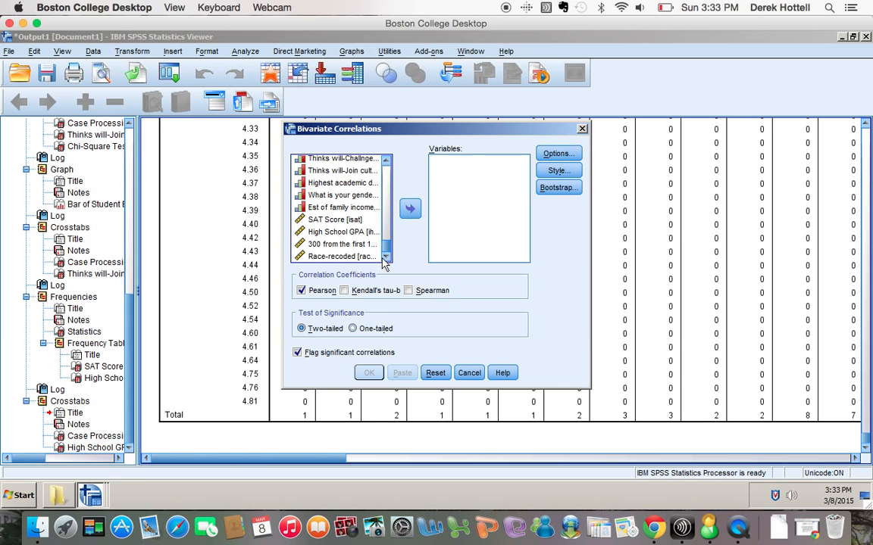
pyautogui.click(333, 219)
pyautogui.click(416, 214)
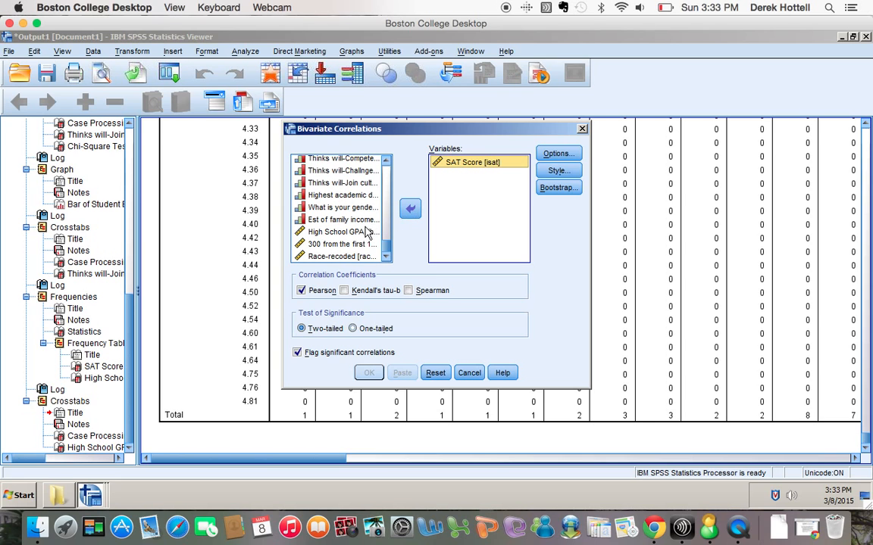
pyautogui.click(339, 232)
pyautogui.click(410, 212)
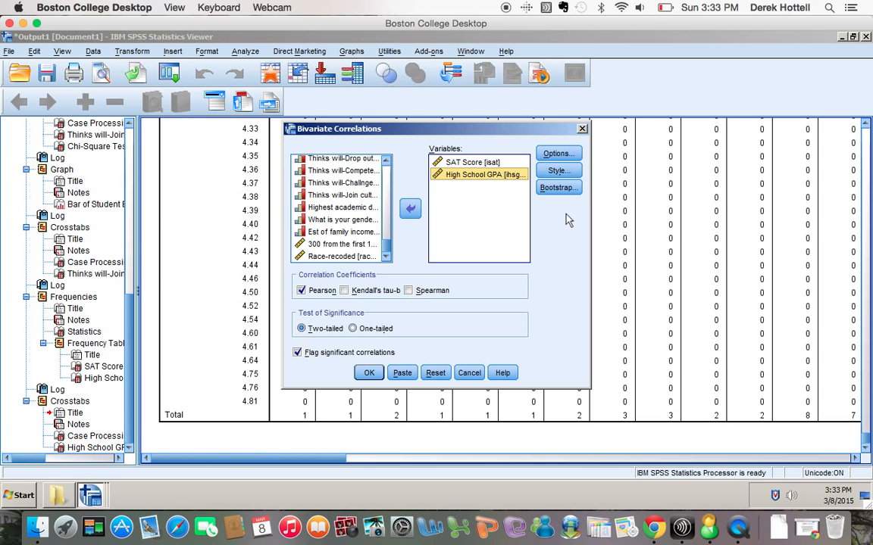
# Keep the default correlation options and paste the Pearson correlation command to syntax.
pyautogui.click(559, 154)
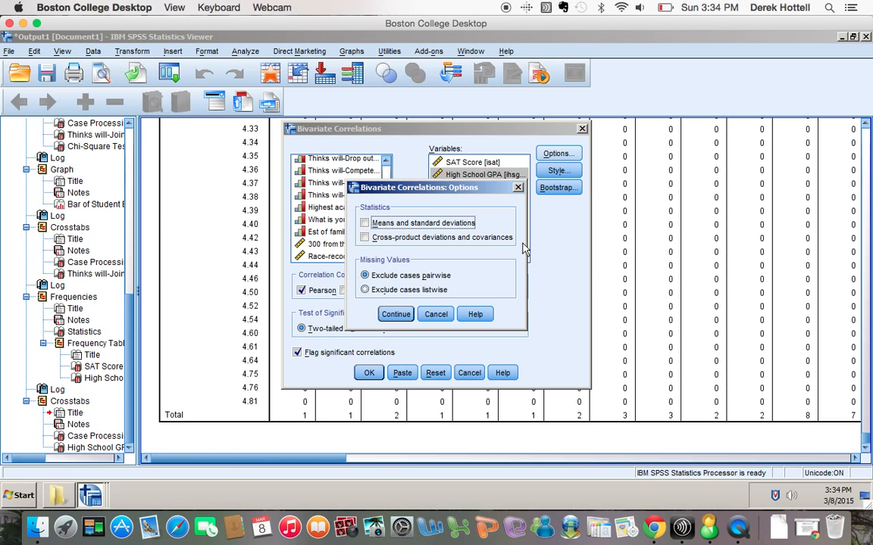
pyautogui.click(402, 315)
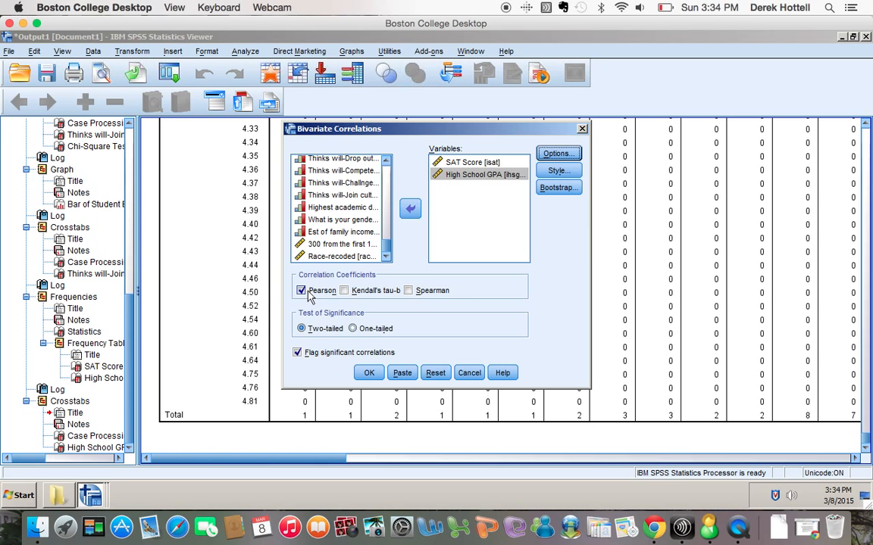
pyautogui.click(403, 375)
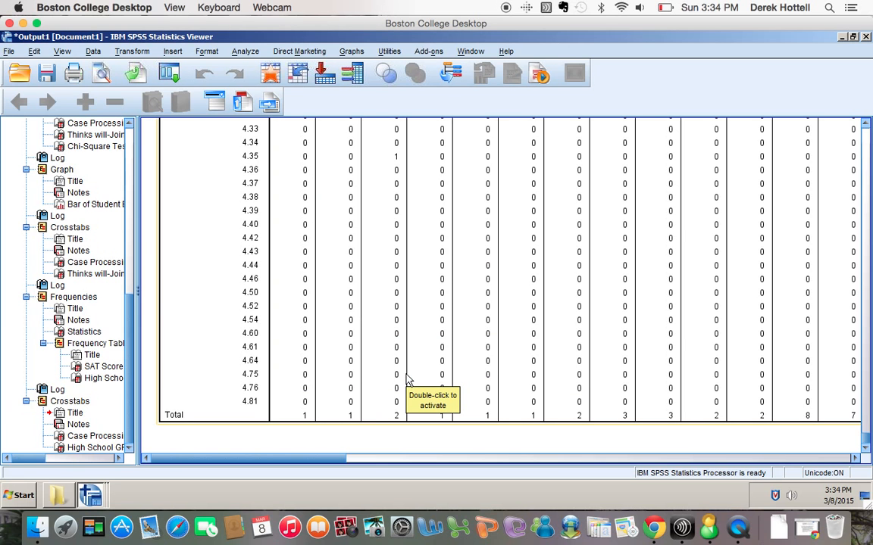
pyautogui.click(471, 51)
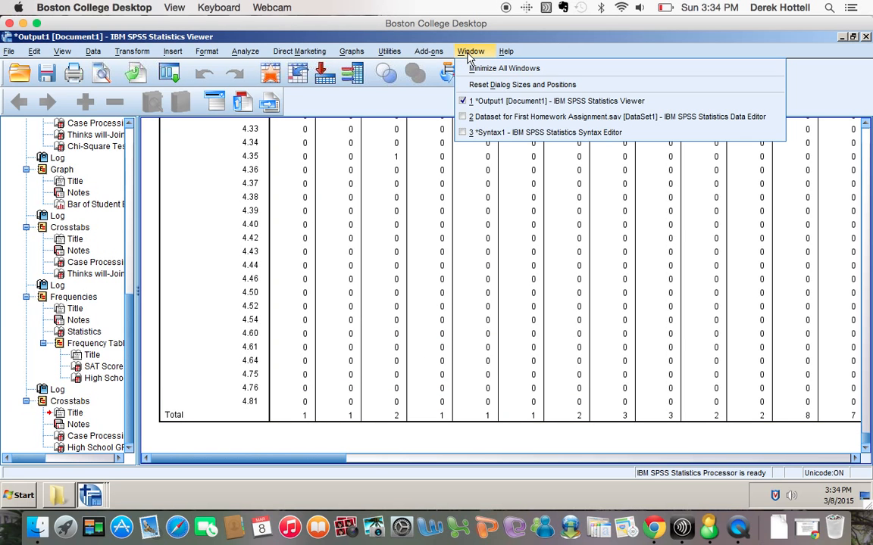
# Select the CORRELATIONS lines 33–36 in Syntax1 and run them, giving r = .305.
pyautogui.click(470, 132)
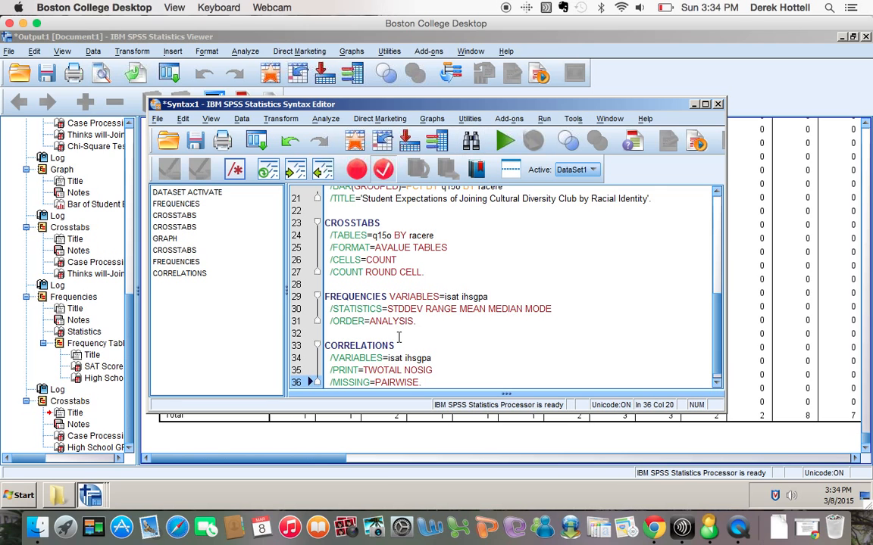
pyautogui.moveTo(421, 372); pyautogui.dragTo(326, 335)
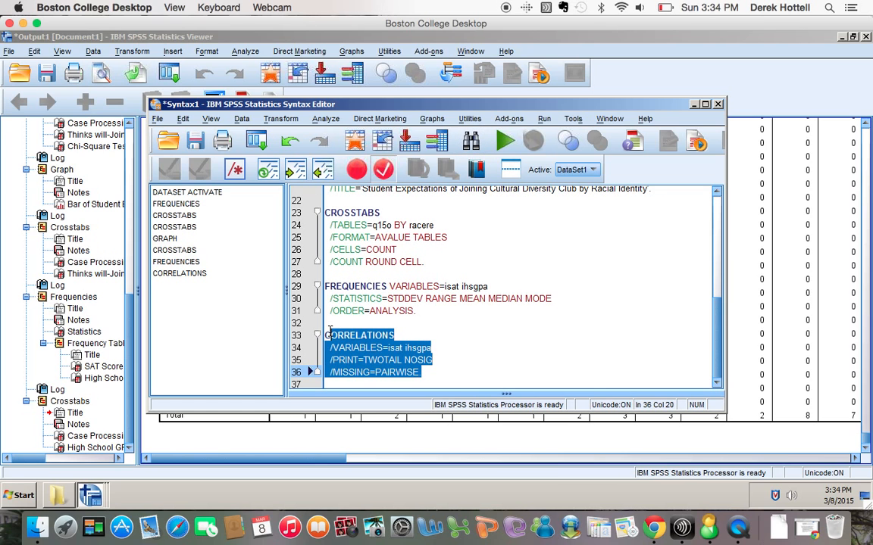
pyautogui.click(503, 142)
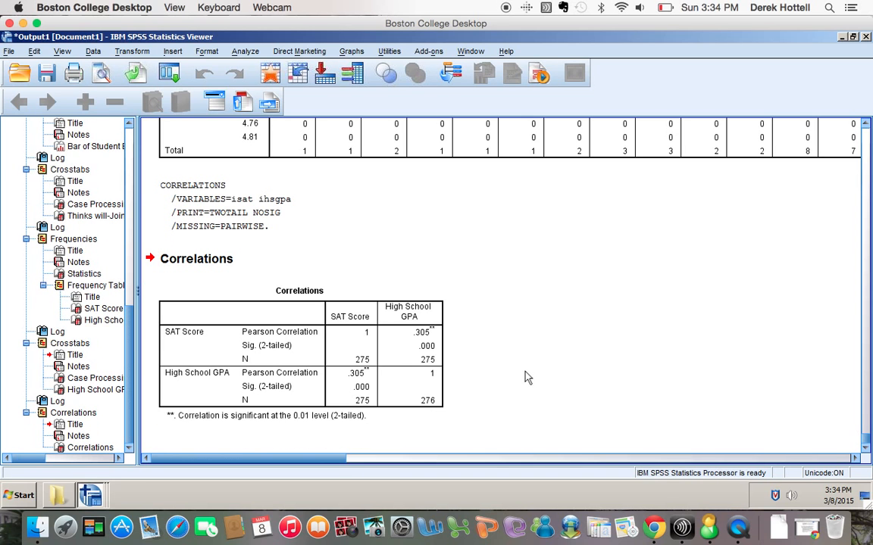
pyautogui.click(370, 351)
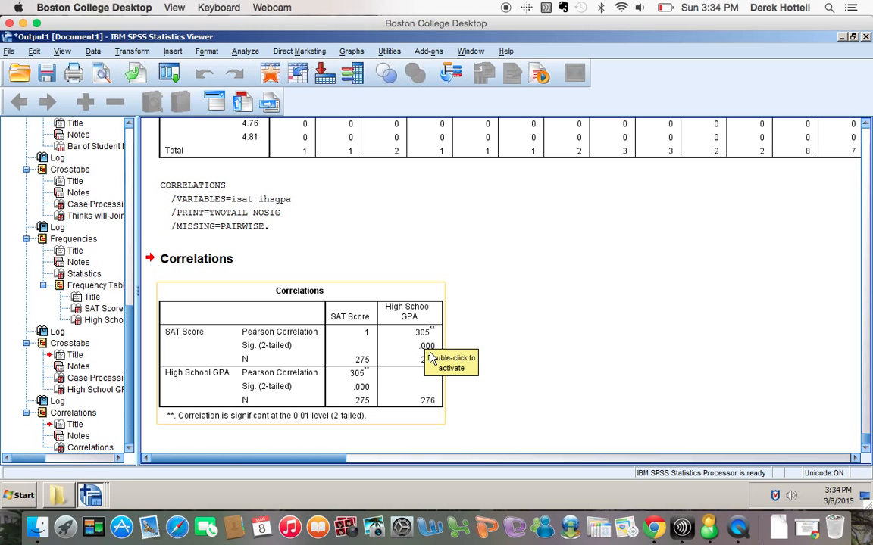
pyautogui.click(515, 362)
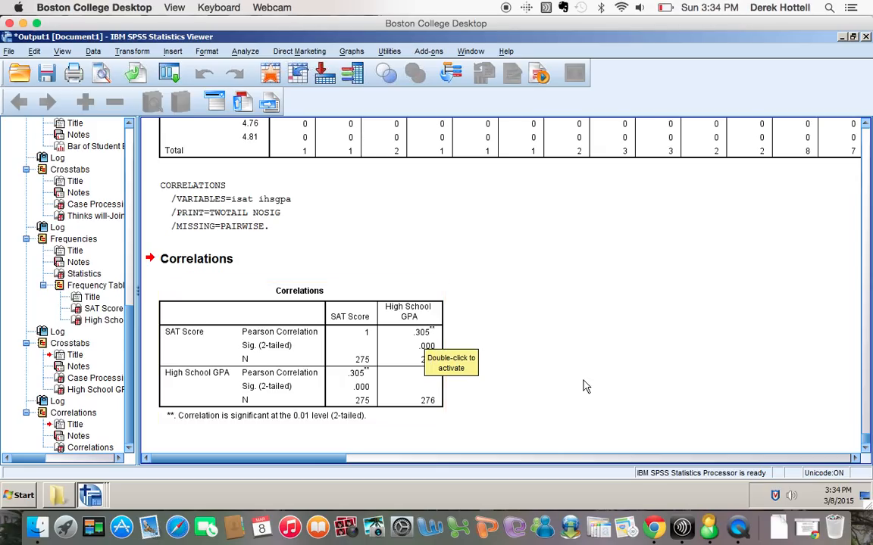
pyautogui.click(416, 339)
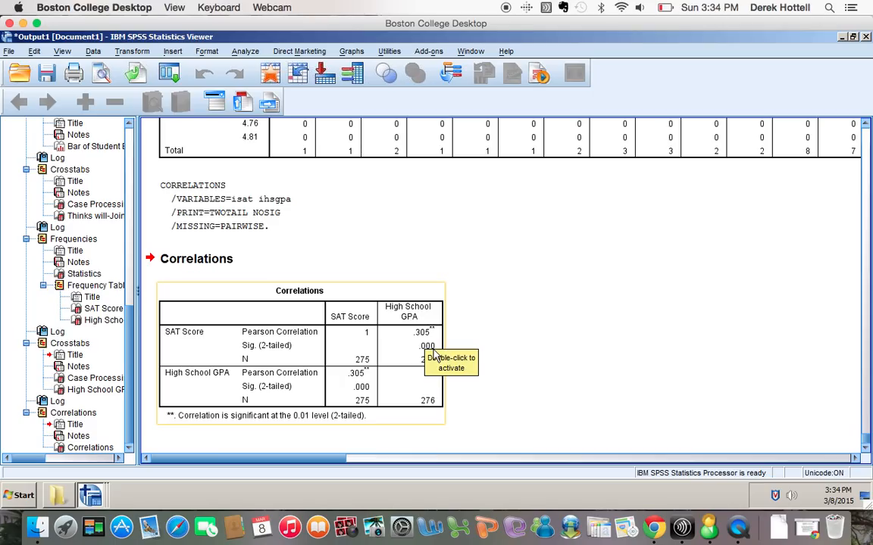
pyautogui.click(558, 408)
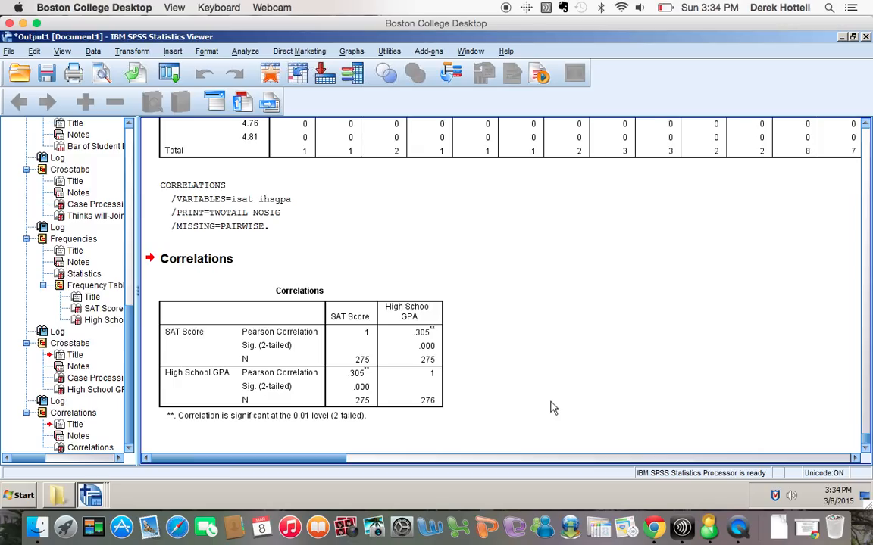
pyautogui.click(415, 375)
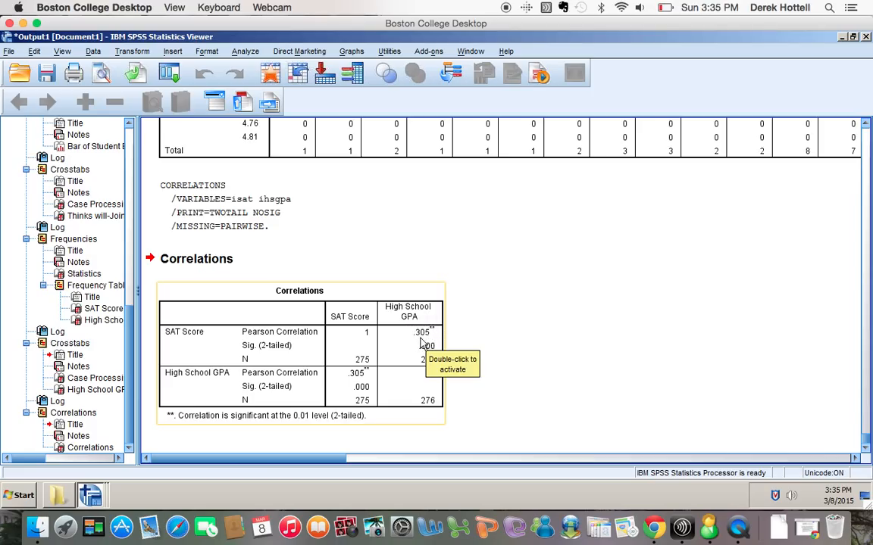
pyautogui.click(452, 338)
pyautogui.click(415, 342)
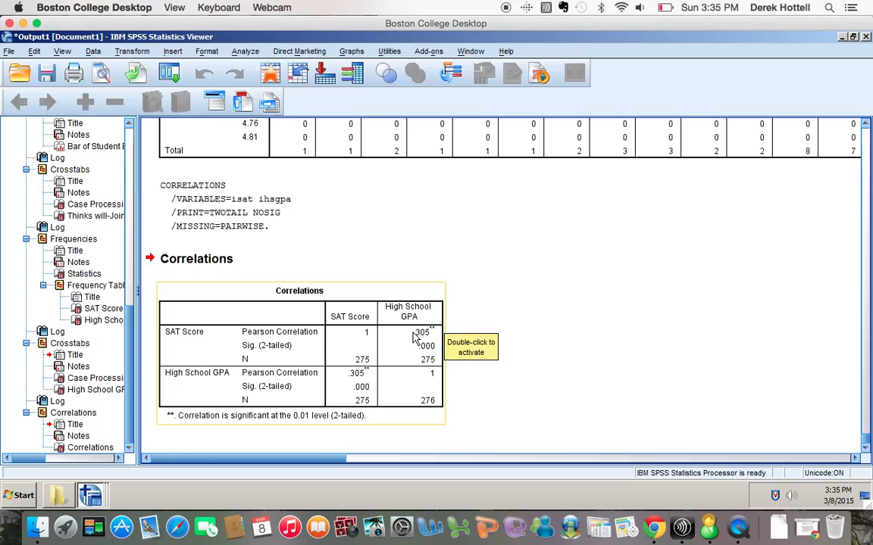
pyautogui.click(490, 256)
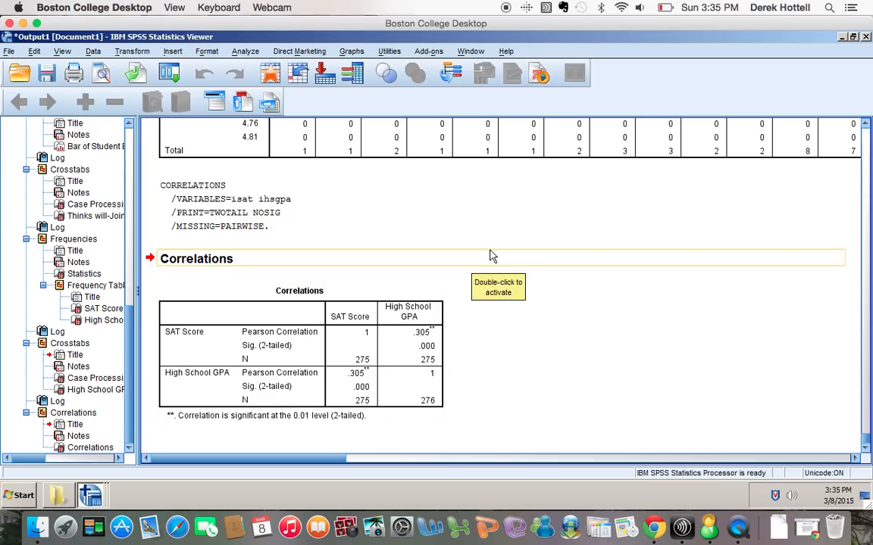
pyautogui.click(365, 307)
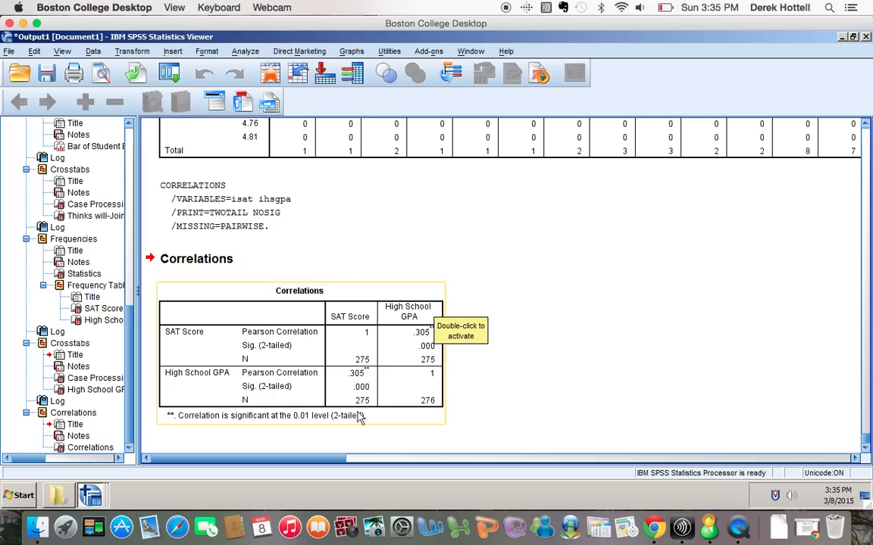
pyautogui.click(471, 390)
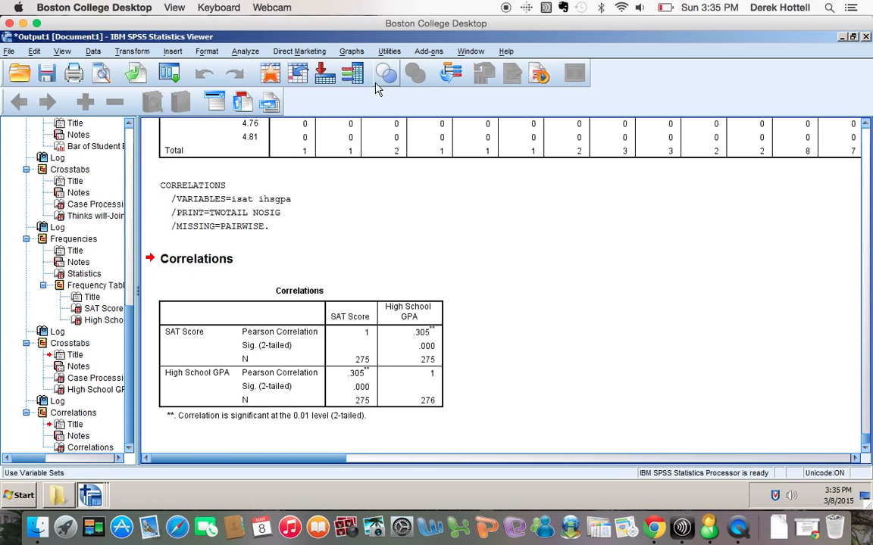
# Open a Simple Scatterplot and clear the leftover X and Y axis variables.
pyautogui.click(352, 53)
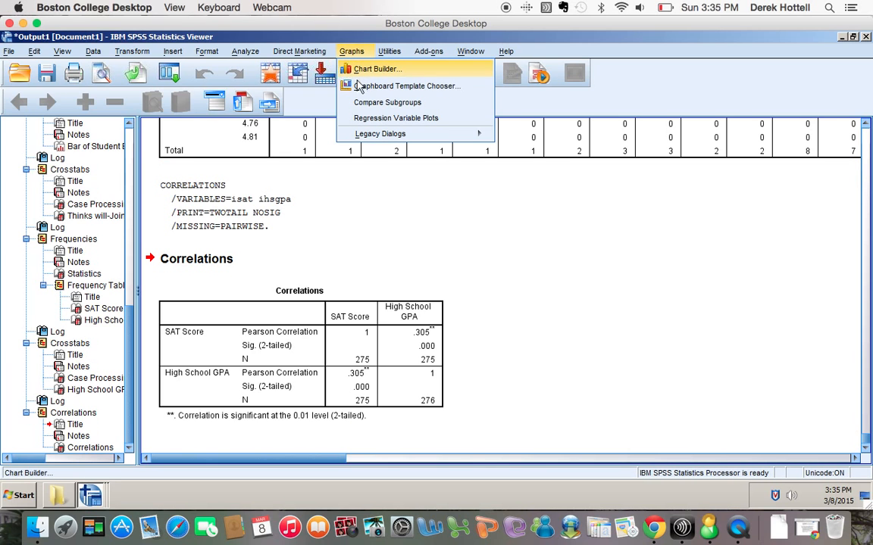
pyautogui.moveTo(371, 135)
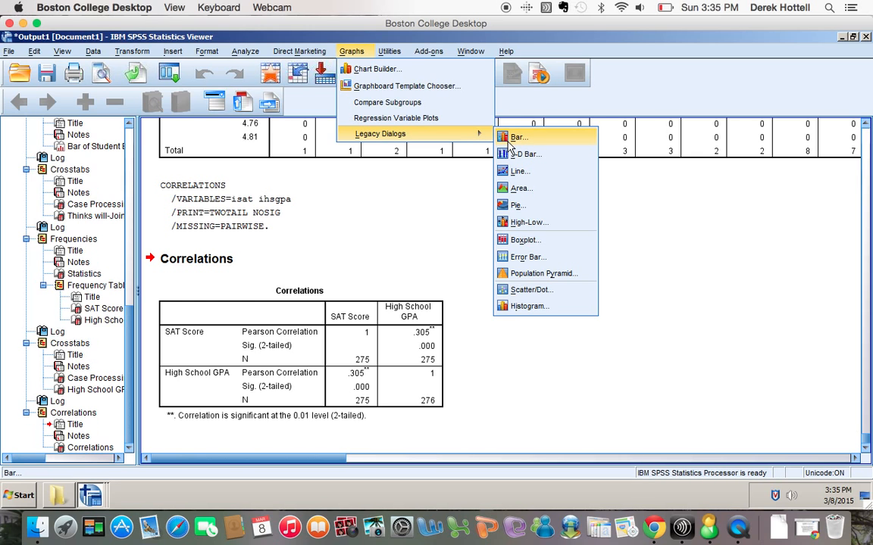
pyautogui.click(521, 291)
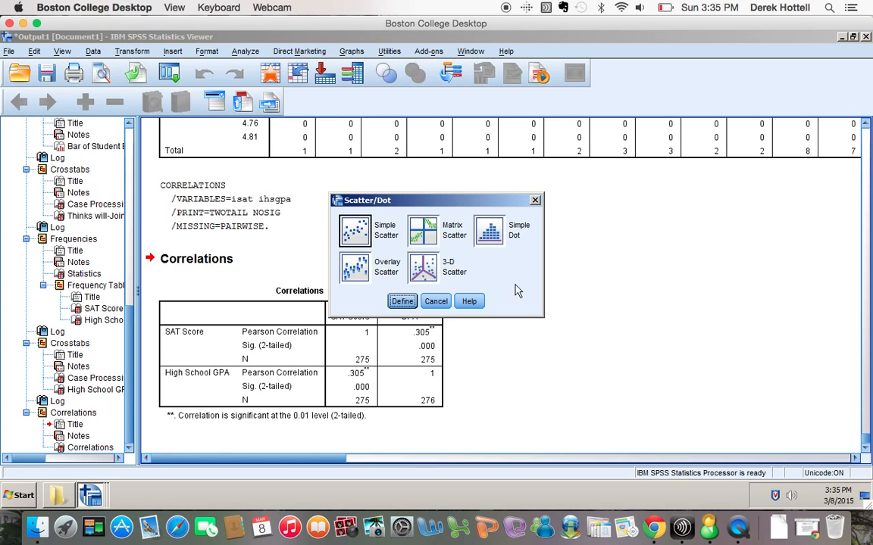
pyautogui.click(399, 302)
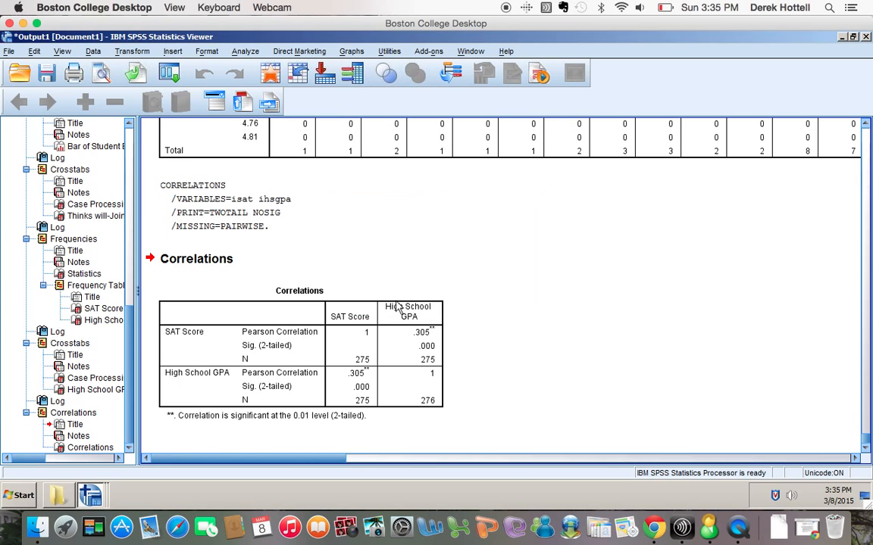
pyautogui.click(504, 107)
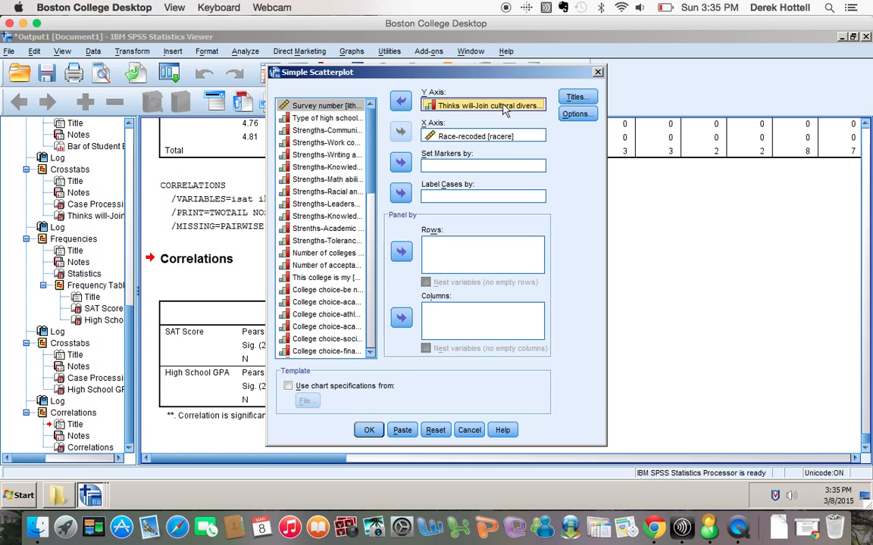
pyautogui.click(401, 101)
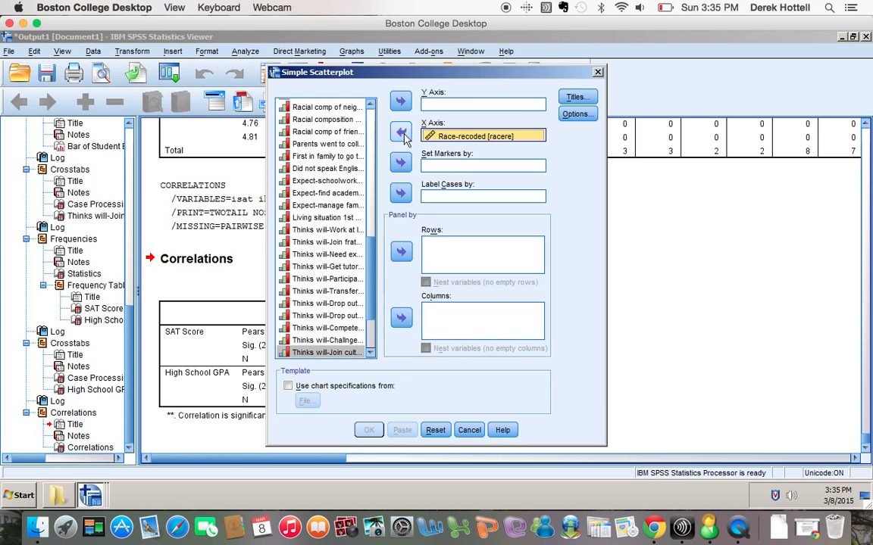
pyautogui.click(402, 133)
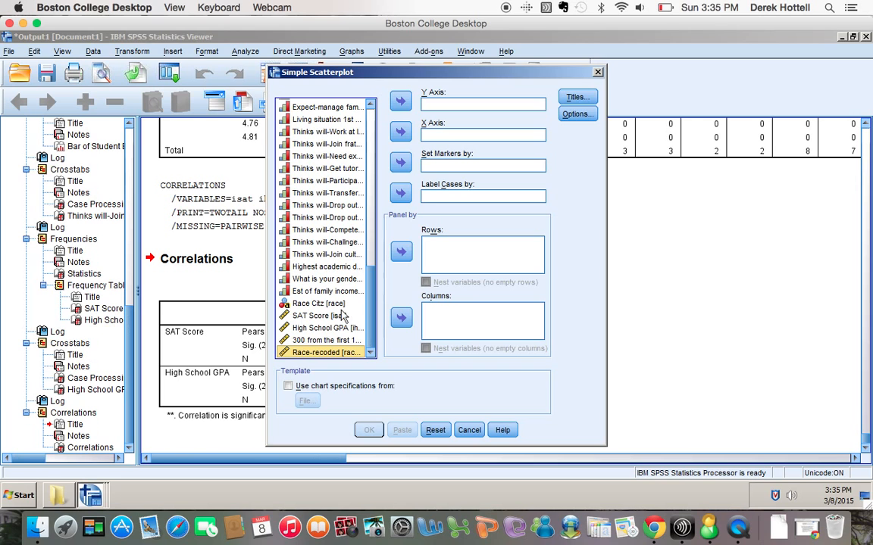
# Assign High School GPA to the X axis and SAT Score to the Y axis.
pyautogui.click(341, 315)
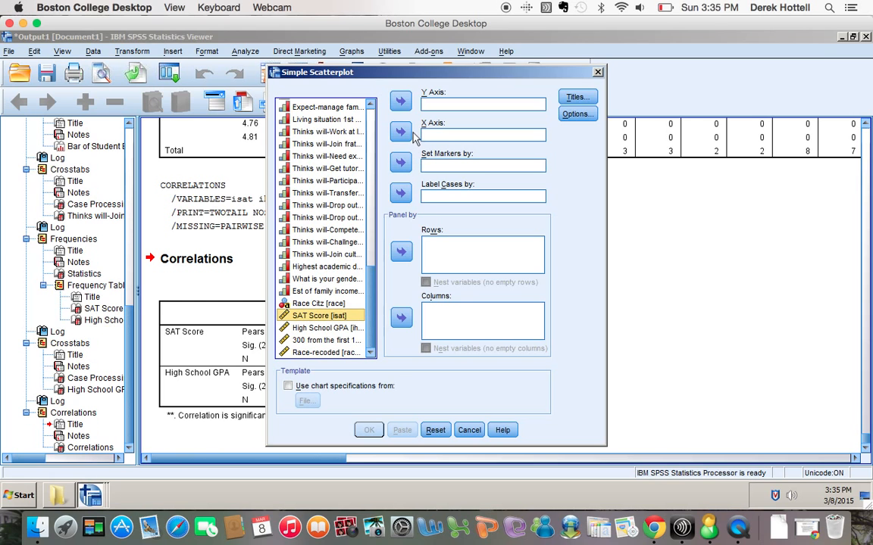
pyautogui.click(401, 131)
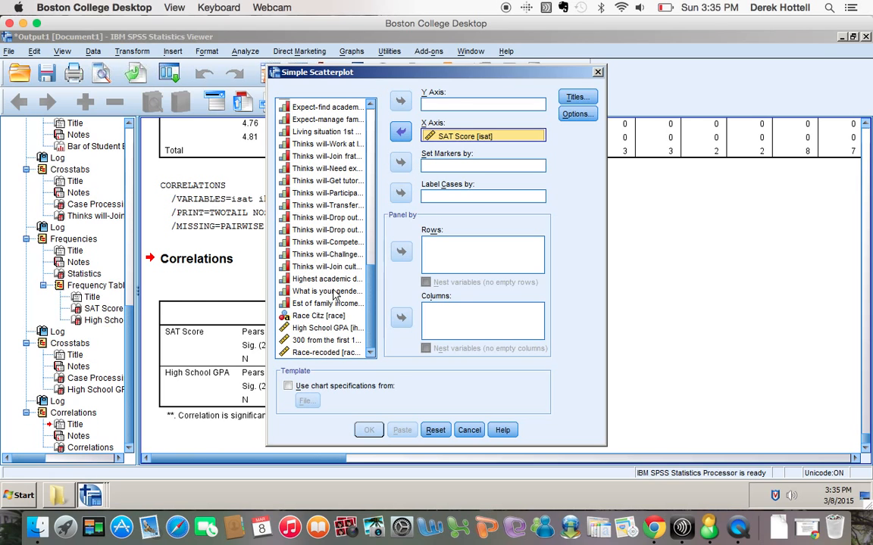
pyautogui.click(404, 133)
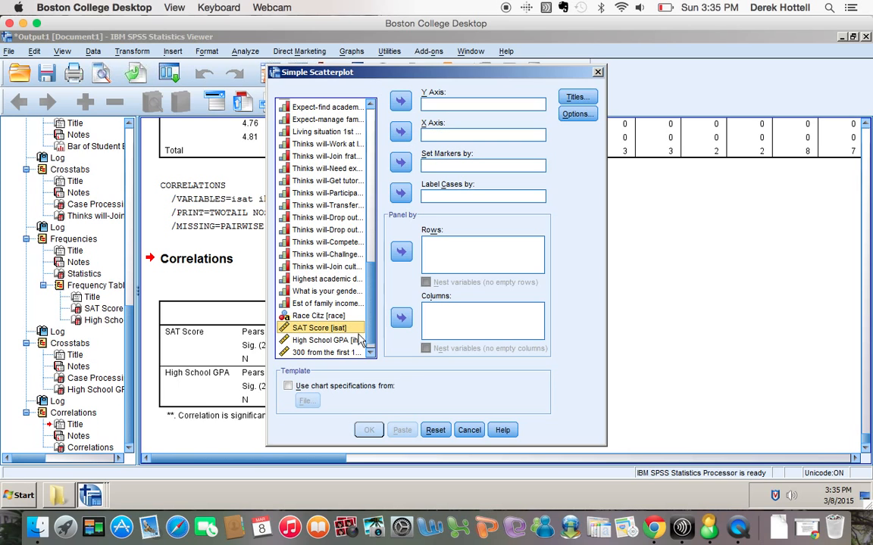
pyautogui.click(361, 341)
pyautogui.click(401, 132)
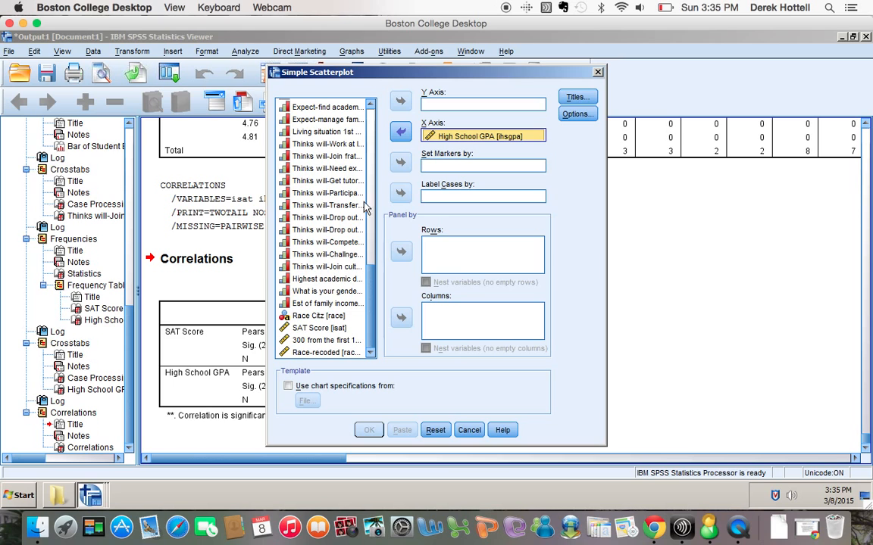
pyautogui.click(328, 330)
pyautogui.click(401, 101)
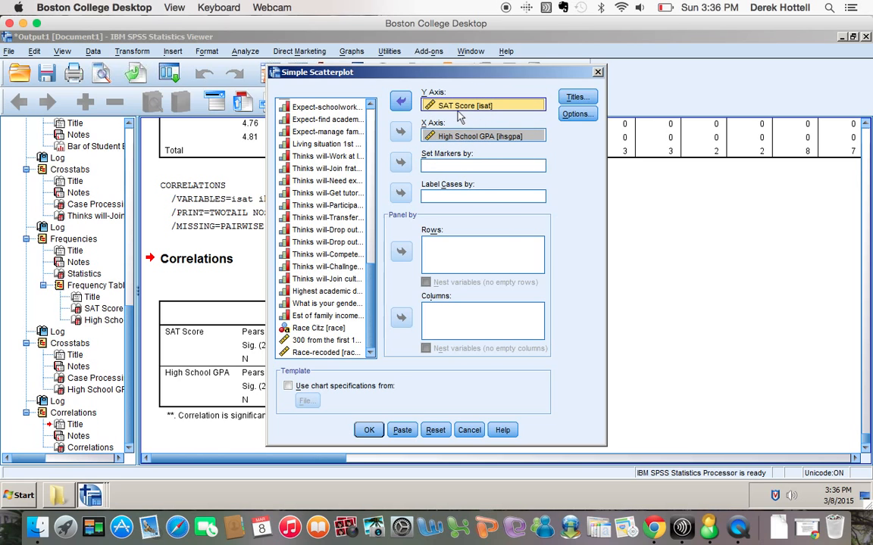
# Give the scatterplot the title 'Relationship between High School GPA and SAT Score' and paste its syntax.
pyautogui.click(576, 97)
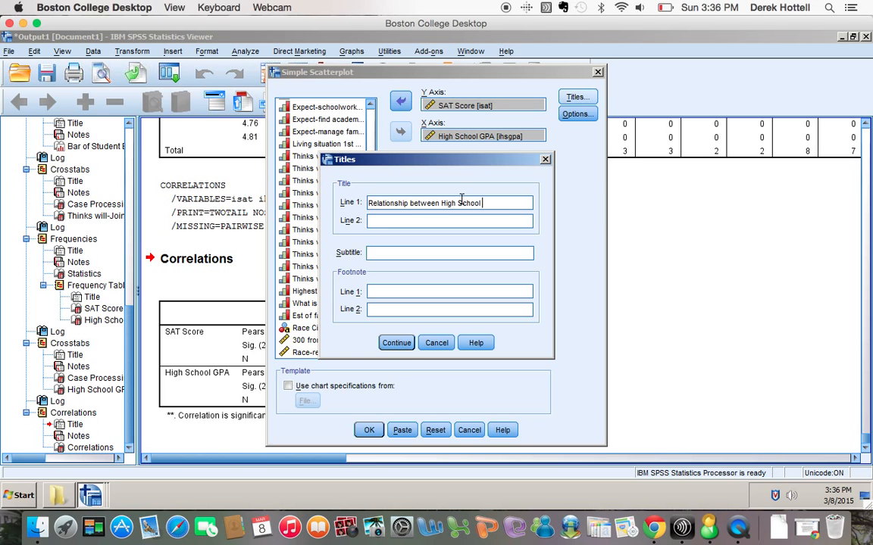
pyautogui.write('and SAT Score')
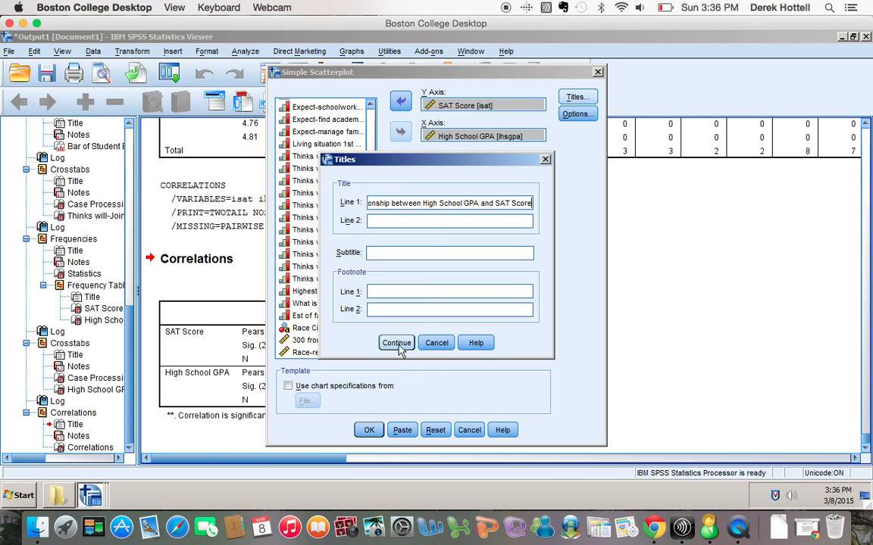
pyautogui.click(397, 346)
pyautogui.click(369, 429)
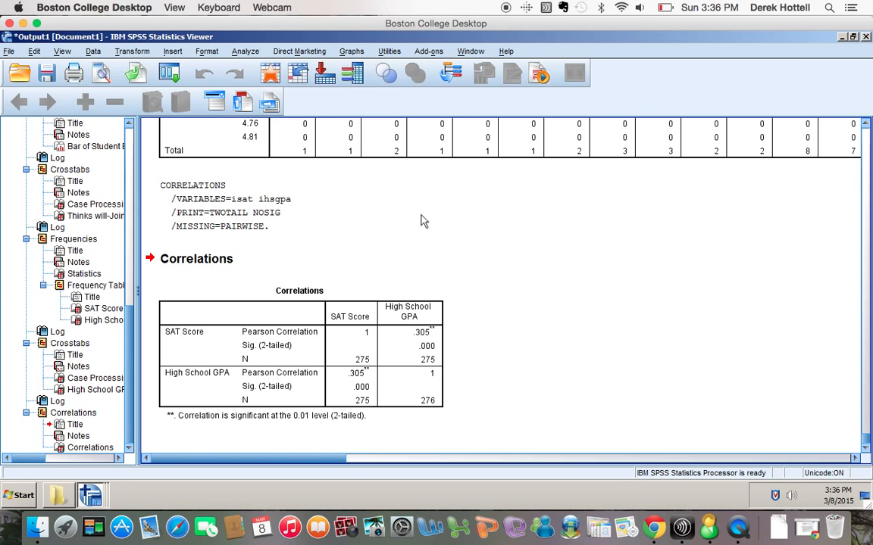
# Select the full GRAPH command in Syntax1 and run it to draw the scatterplot.
pyautogui.click(470, 50)
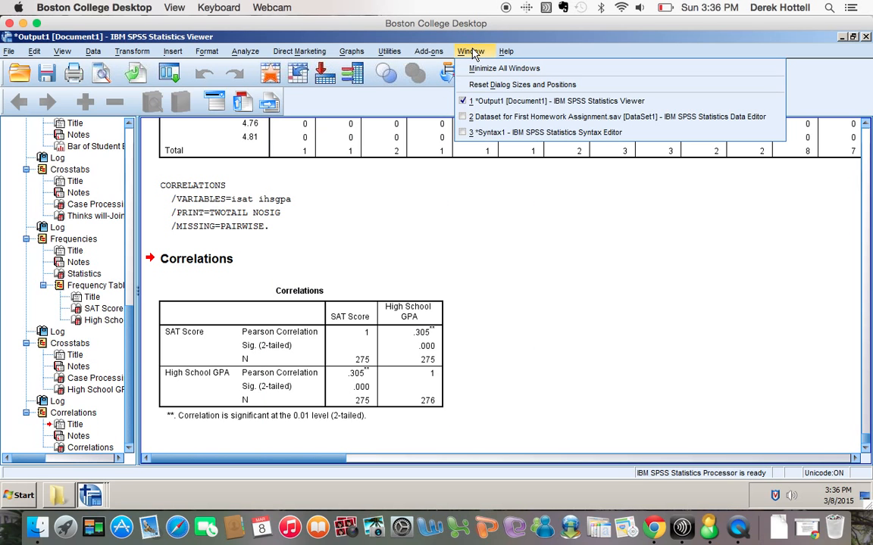
pyautogui.click(484, 133)
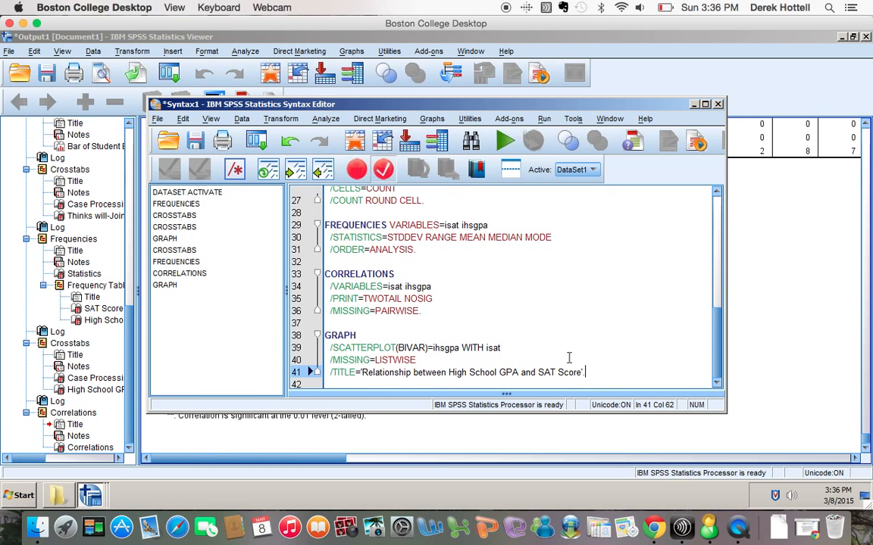
pyautogui.moveTo(596, 374); pyautogui.dragTo(323, 336)
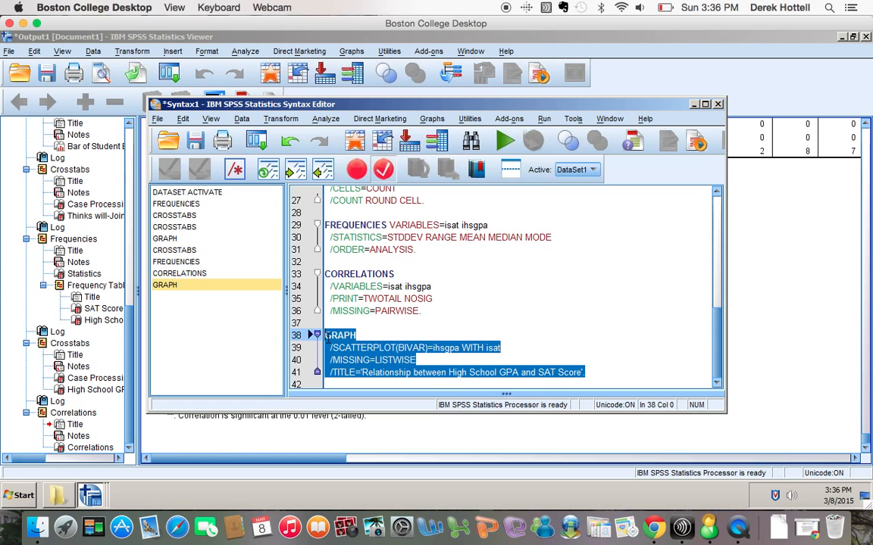
pyautogui.click(505, 143)
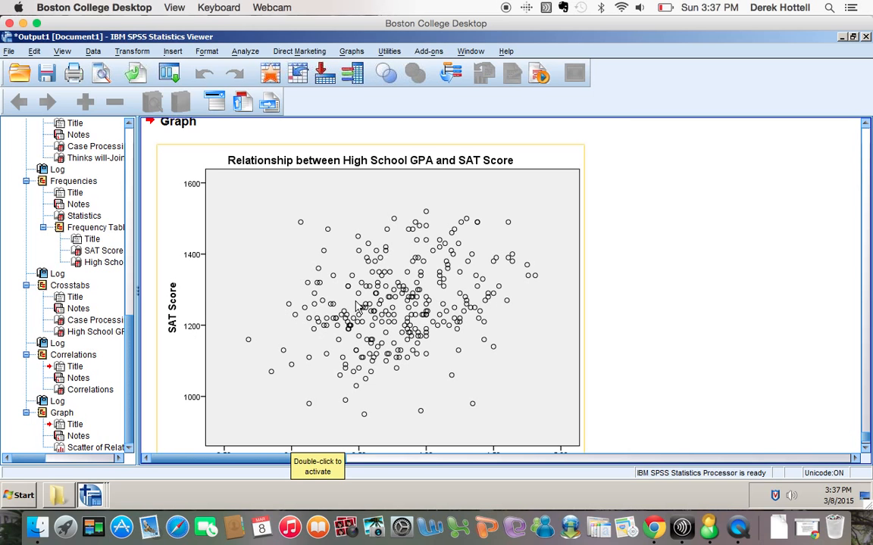
# Edit the scatterplot in Chart Editor and add a linear total fit line, R² Linear = 0.093.
pyautogui.rightClick(459, 267)
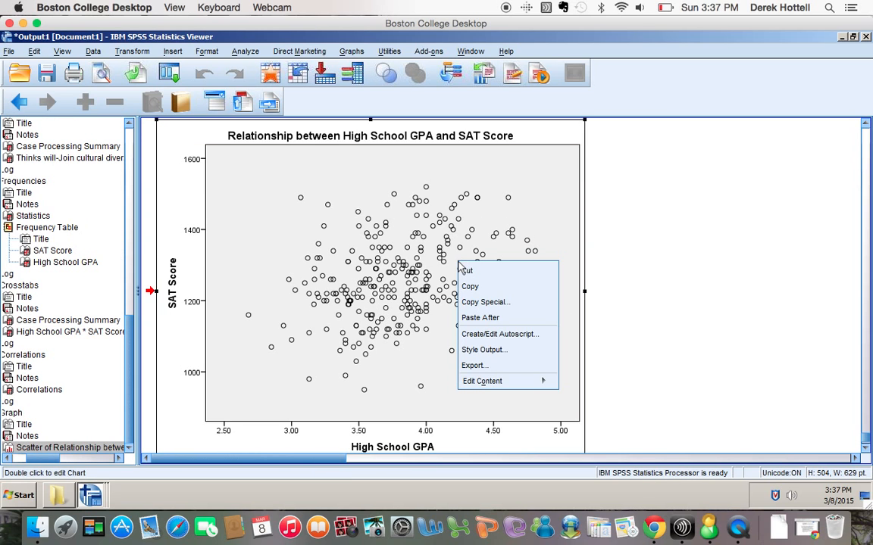
pyautogui.click(463, 222)
pyautogui.click(463, 220)
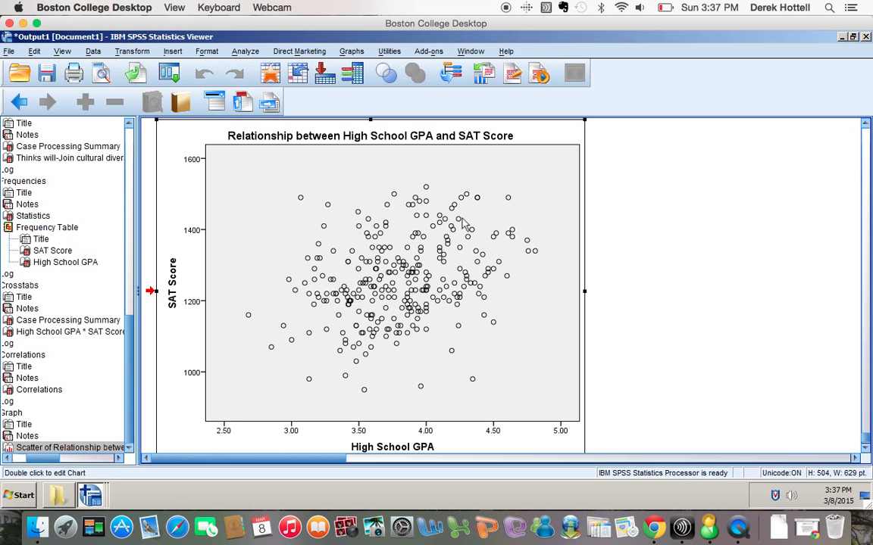
pyautogui.doubleClick(464, 221)
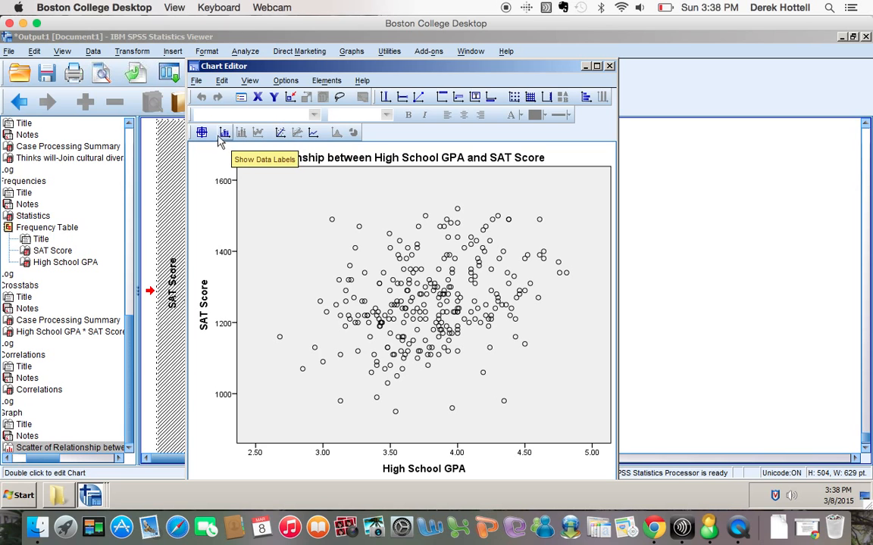
pyautogui.click(280, 134)
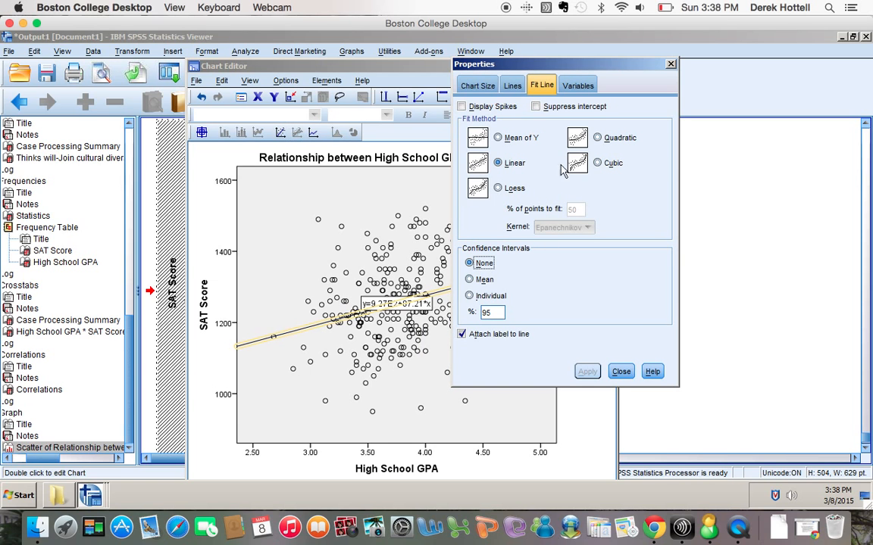
pyautogui.click(620, 372)
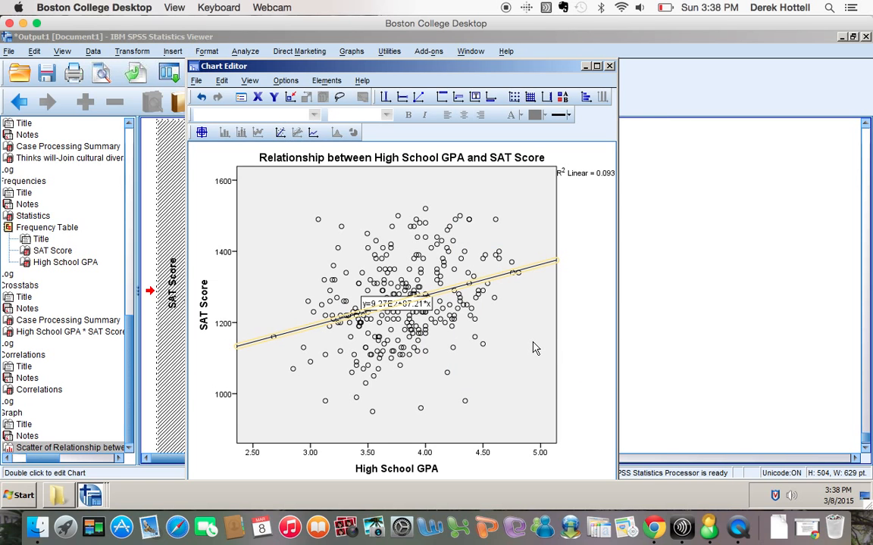
pyautogui.click(609, 66)
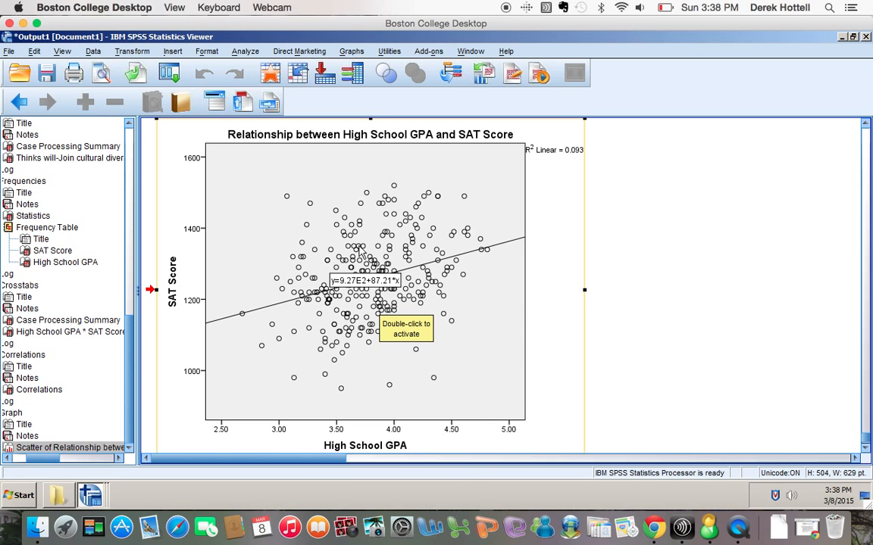
pyautogui.click(698, 245)
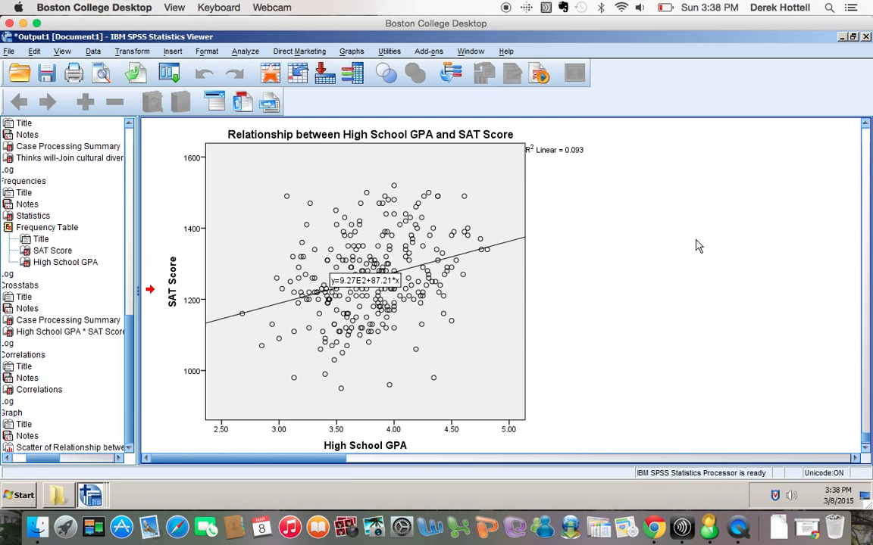
pyautogui.scroll(-1, 698, 245)
pyautogui.scroll(2, 697, 245)
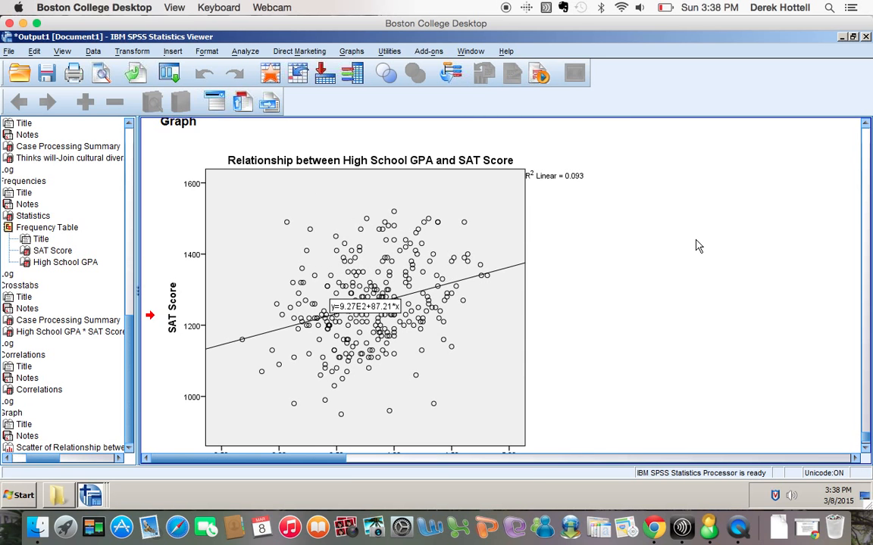
pyautogui.scroll(8, 698, 245)
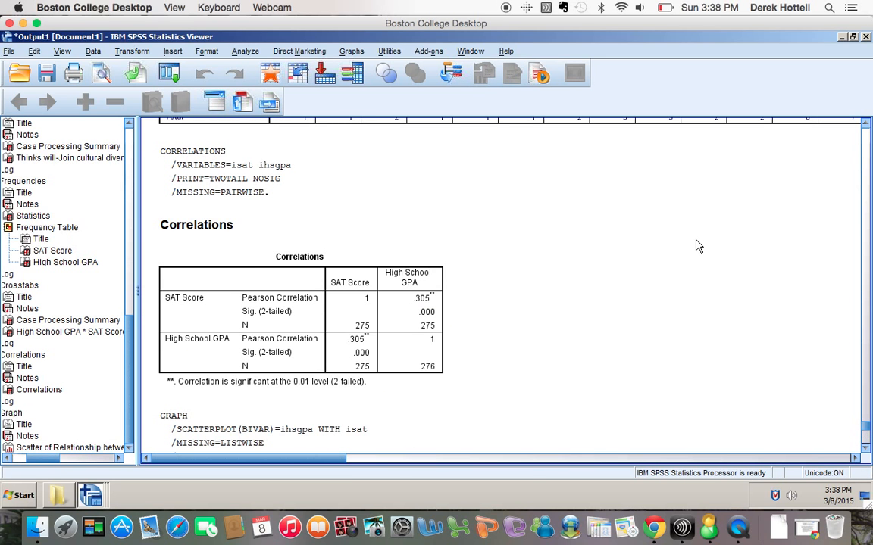
pyautogui.click(272, 343)
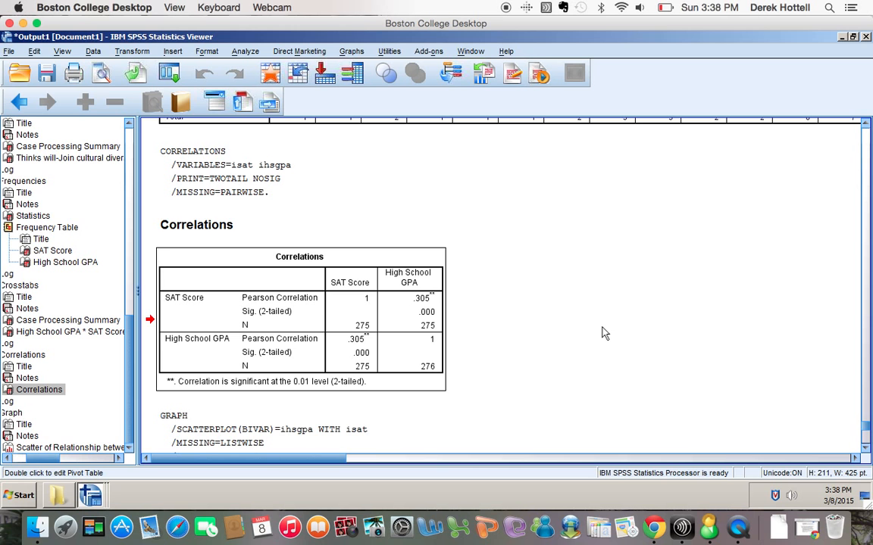
pyautogui.scroll(-10, 604, 333)
pyautogui.scroll(12, 604, 333)
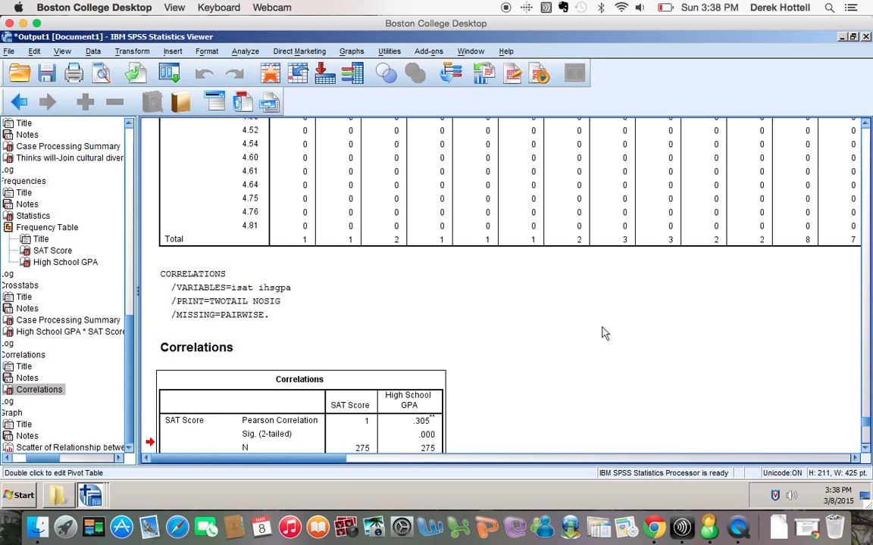
pyautogui.scroll(3, 603, 333)
pyautogui.scroll(-10, 604, 333)
pyautogui.scroll(6, 604, 333)
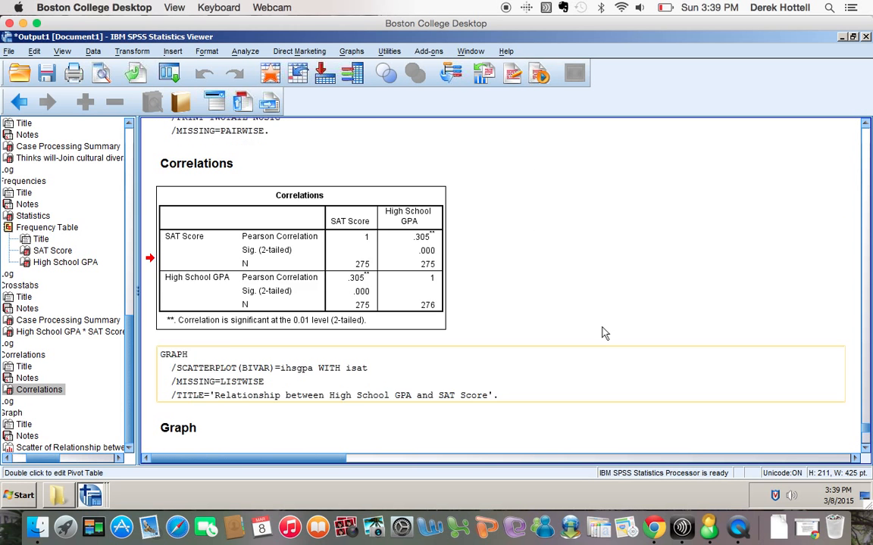
pyautogui.scroll(4, 603, 334)
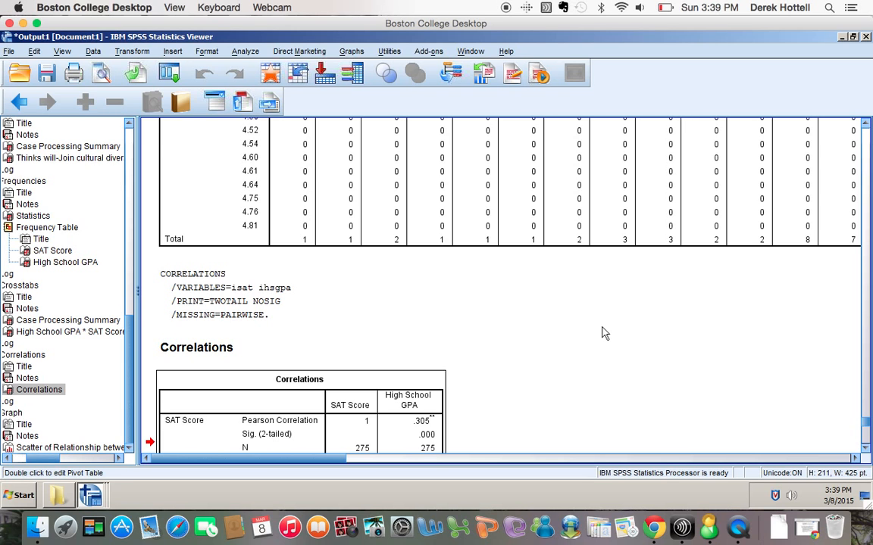
pyautogui.scroll(-8, 604, 334)
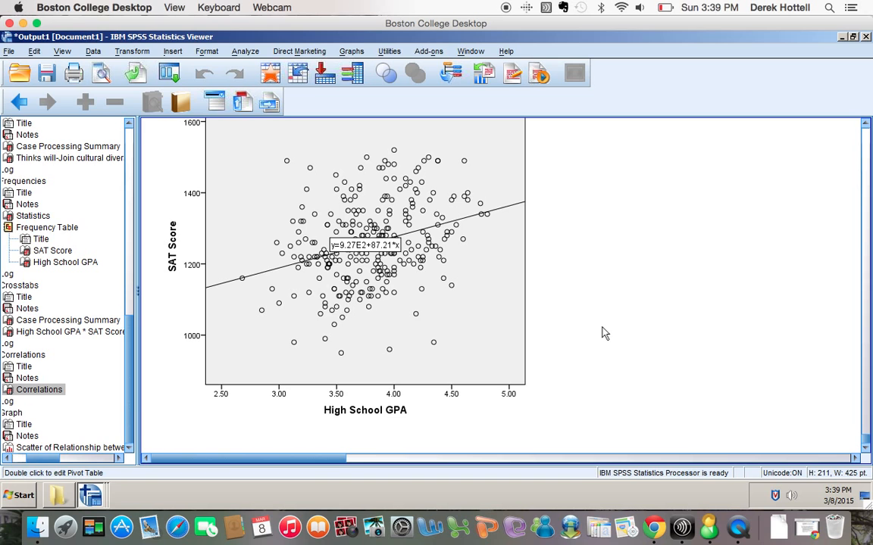